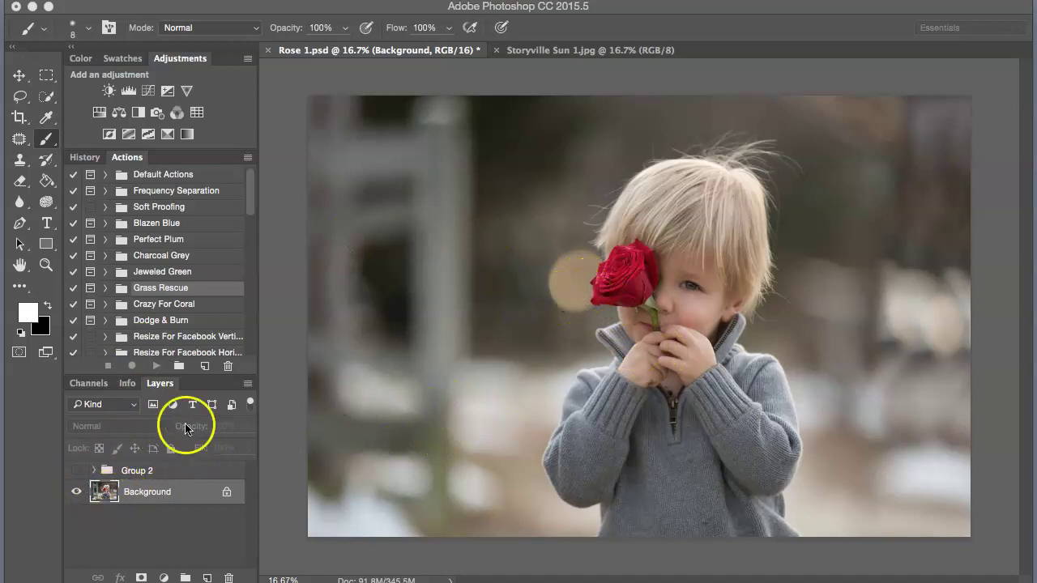
- Compare the photo with and without the edits in Group 2, and delete that group
{"action": "left_click", "coordinate": [75, 471]}
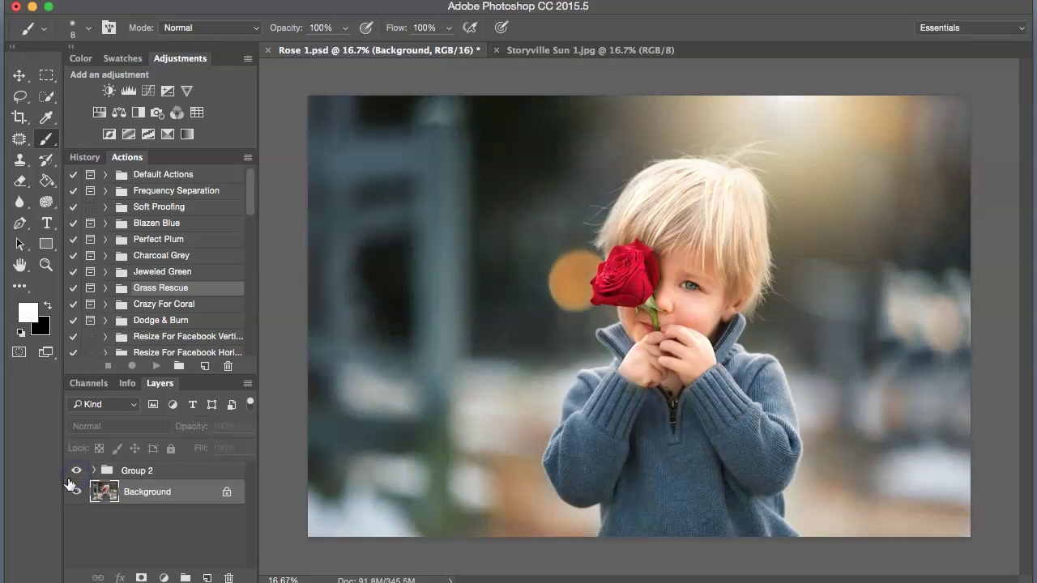
{"action": "left_click", "coordinate": [75, 472]}
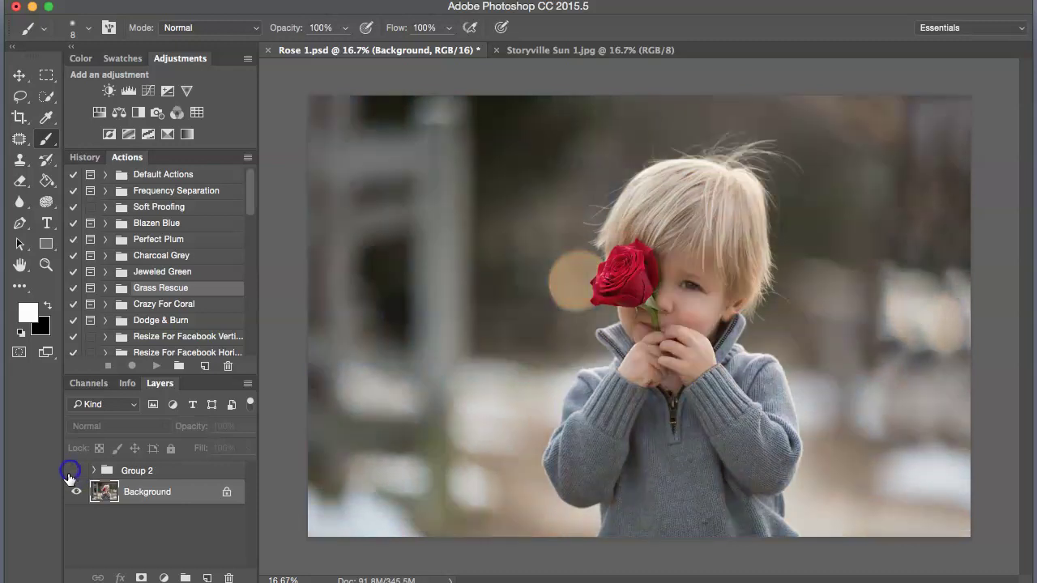
{"action": "left_click", "coordinate": [76, 471]}
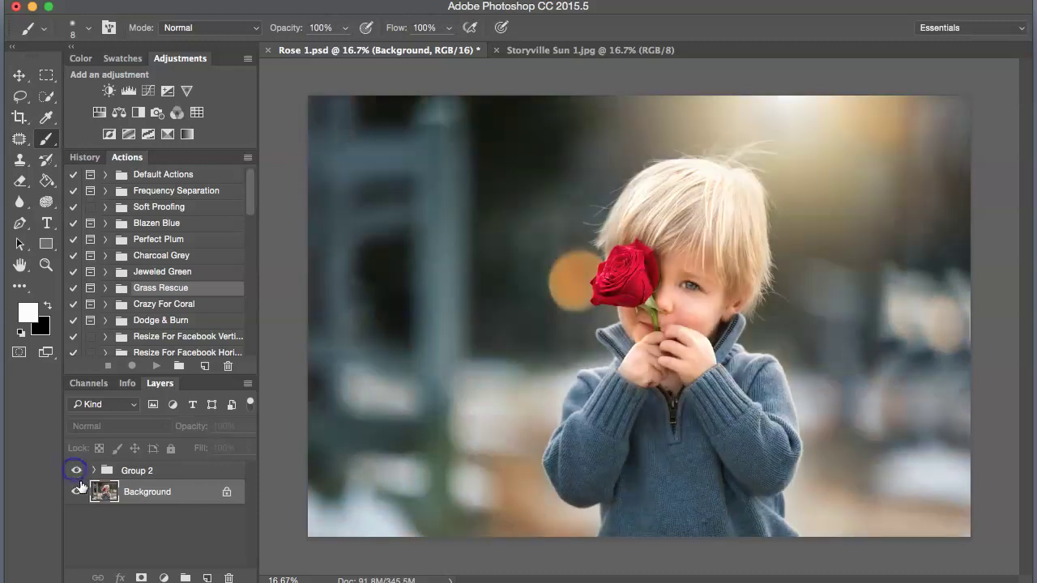
{"action": "left_click_drag", "start_coordinate": [119, 473], "coordinate": [230, 580]}
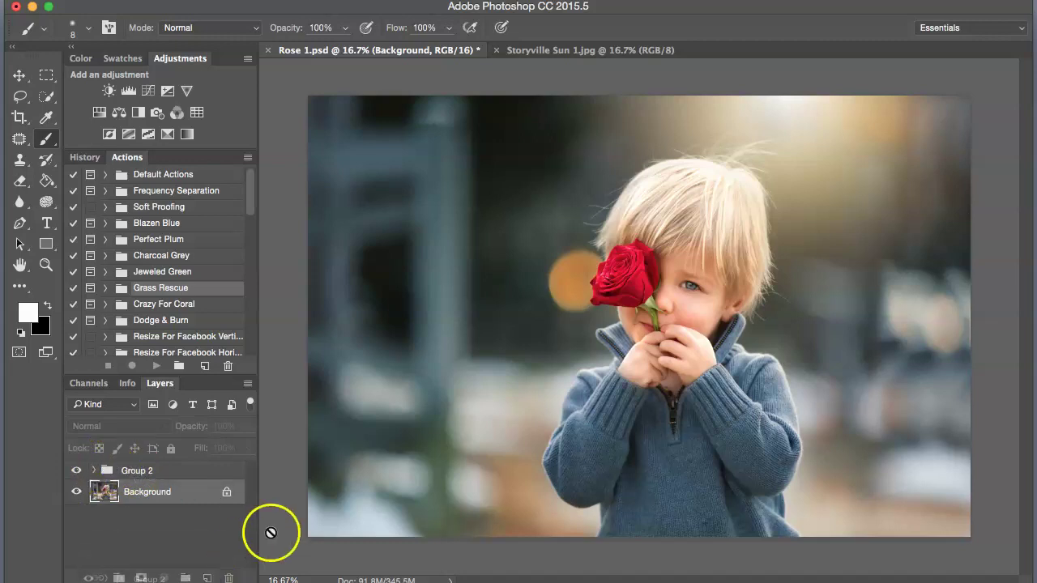
{"action": "left_click_drag", "start_coordinate": [103, 470], "coordinate": [230, 578]}
- Run the Storyville Image Base action on the photo and continue past its message
{"action": "left_click_drag", "start_coordinate": [247, 208], "coordinate": [244, 255]}
{"action": "scroll", "coordinate": [207, 251], "scroll_direction": "up", "scroll_amount": 3}
{"action": "scroll", "coordinate": [217, 251], "scroll_direction": "down", "scroll_amount": 2}
{"action": "left_click", "coordinate": [227, 254]}
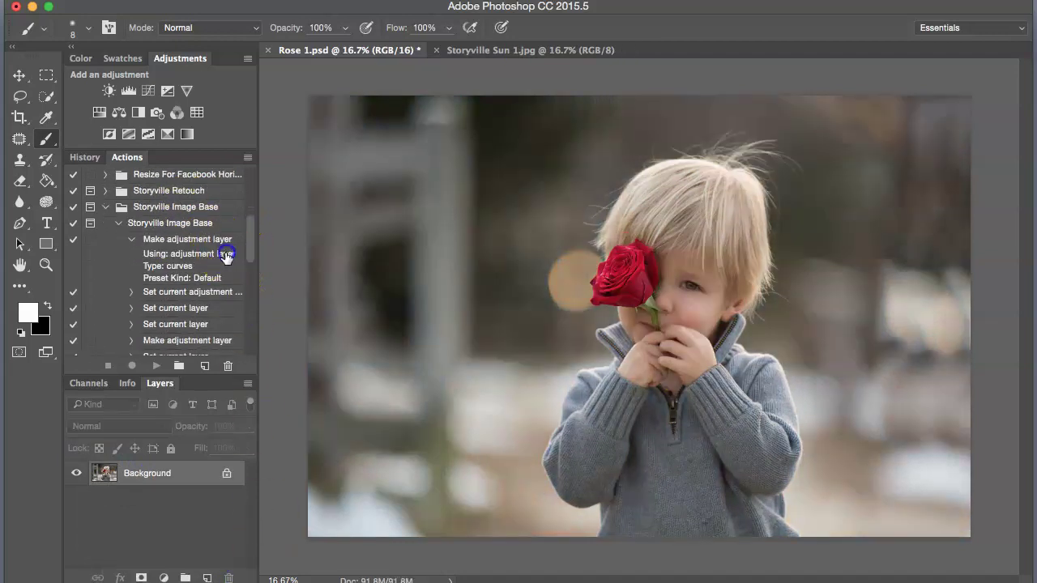
{"action": "left_click", "coordinate": [201, 225]}
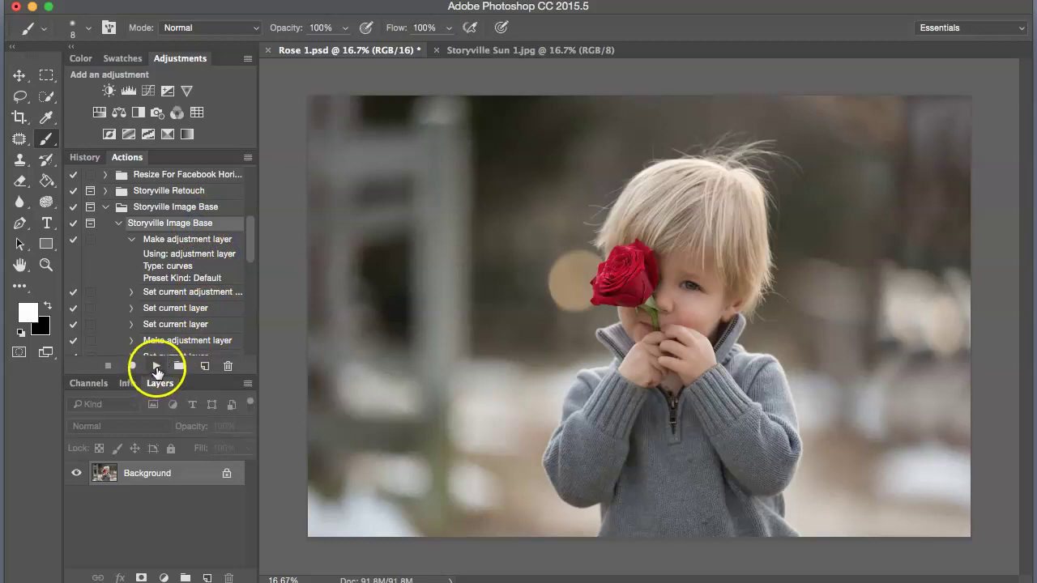
{"action": "left_click", "coordinate": [156, 366]}
{"action": "left_click", "coordinate": [652, 69]}
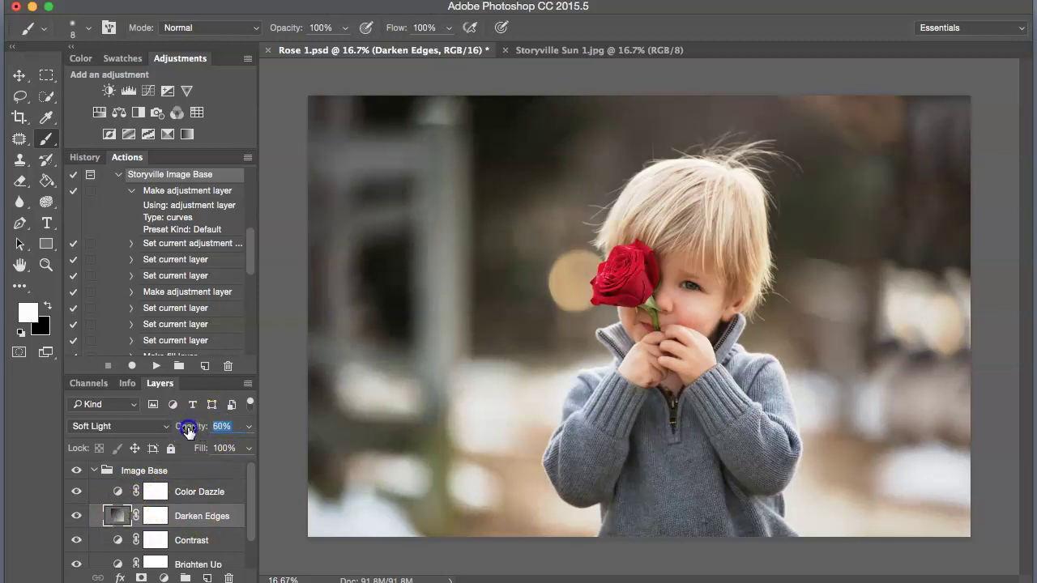
- Set the Darken Edges layer's opacity to 61% and reposition its radial gradient over the boy's face
{"action": "double_click", "coordinate": [117, 516]}
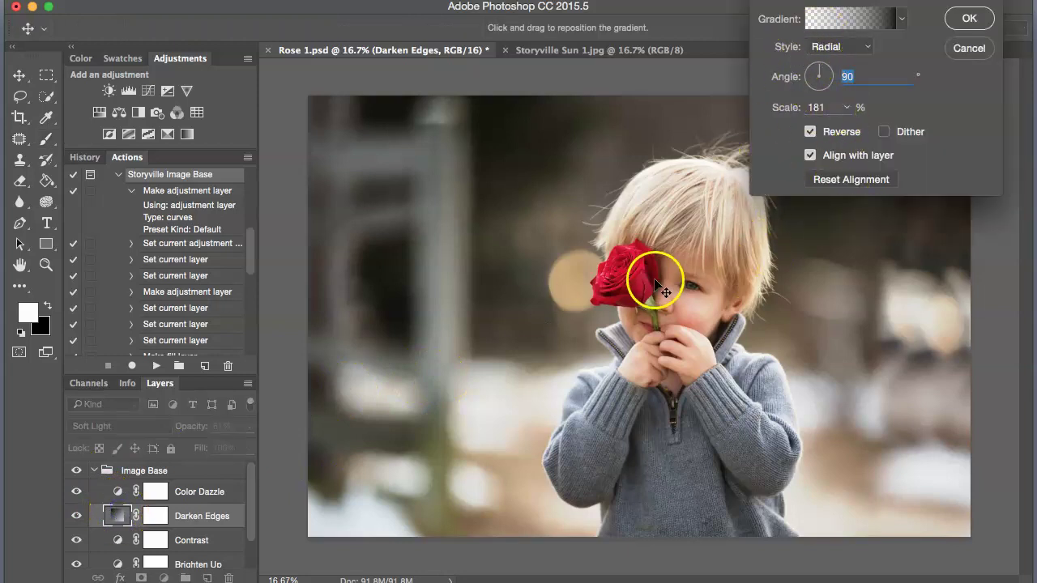
{"action": "left_click", "coordinate": [680, 276]}
{"action": "left_click", "coordinate": [967, 18]}
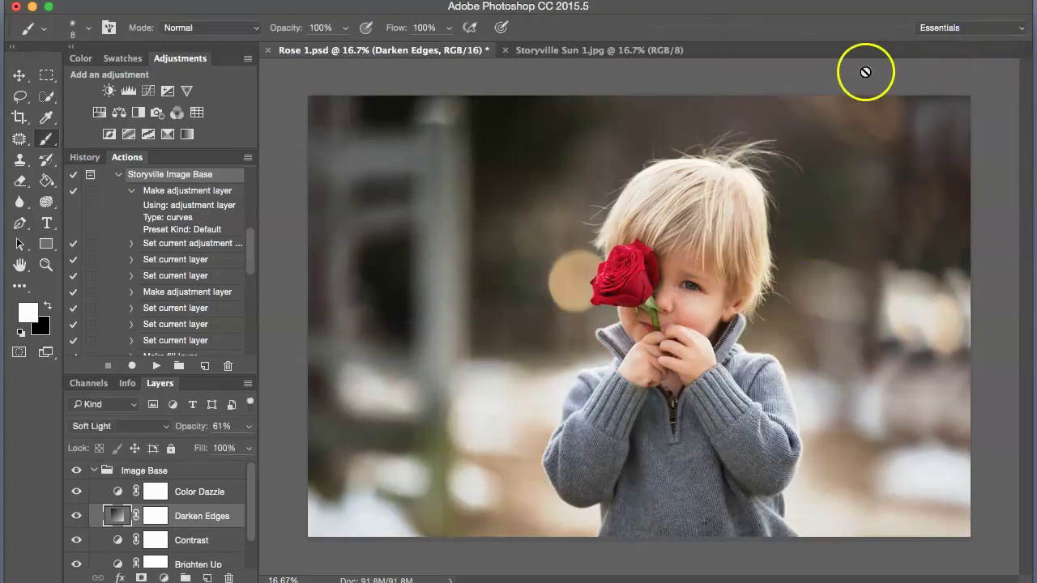
- Set the opacity of the Brighten Up layer in the Image Base group to 33%
{"action": "left_click", "coordinate": [243, 500]}
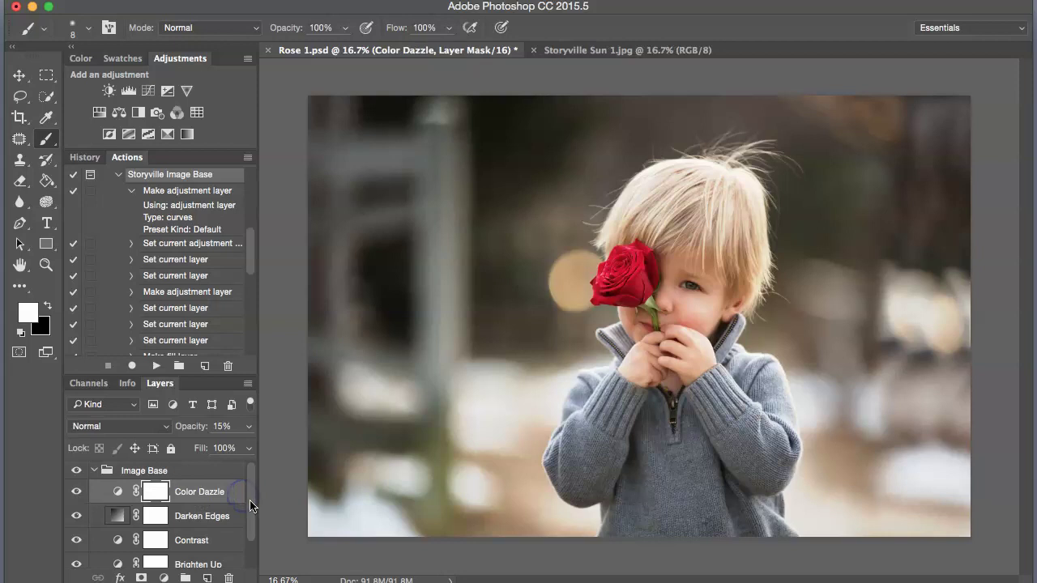
{"action": "left_click_drag", "start_coordinate": [250, 506], "coordinate": [251, 517]}
{"action": "left_click", "coordinate": [120, 546]}
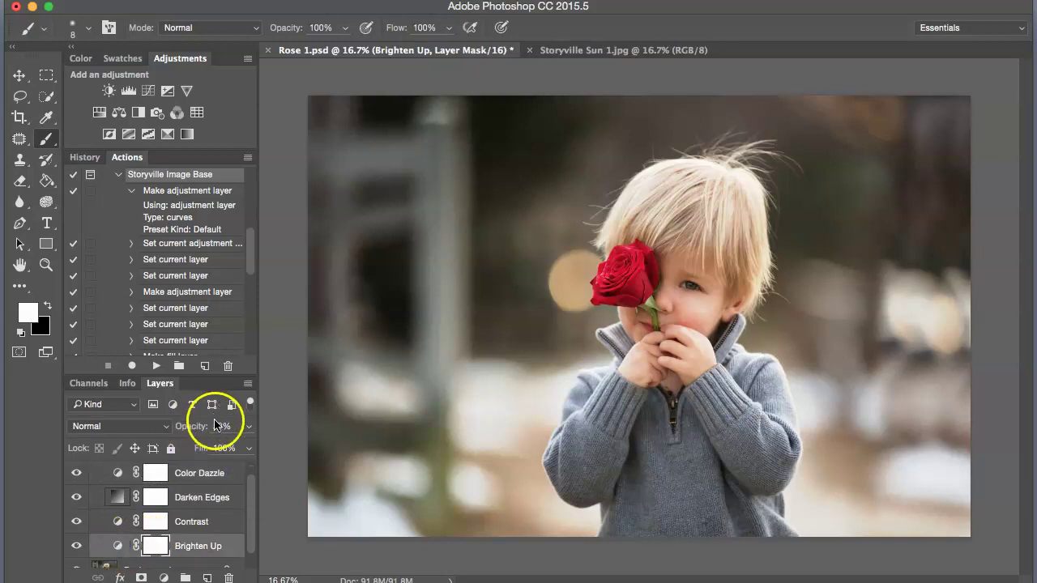
{"action": "left_click_drag", "start_coordinate": [199, 427], "coordinate": [190, 426]}
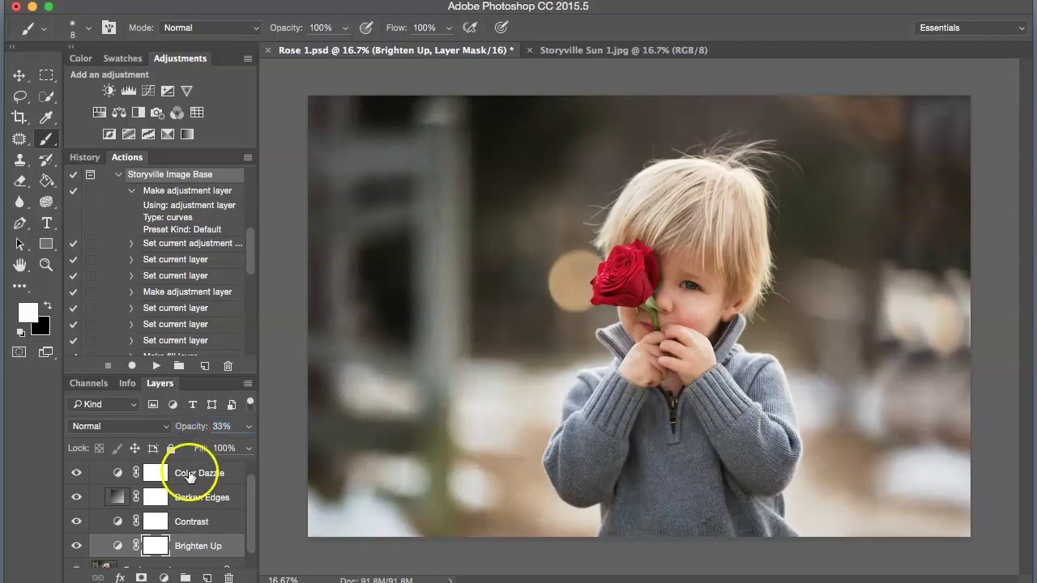
- Collapse the Image Base group and toggle its visibility to compare the photo before and after
{"action": "left_click_drag", "start_coordinate": [250, 493], "coordinate": [250, 473]}
{"action": "left_click", "coordinate": [92, 472]}
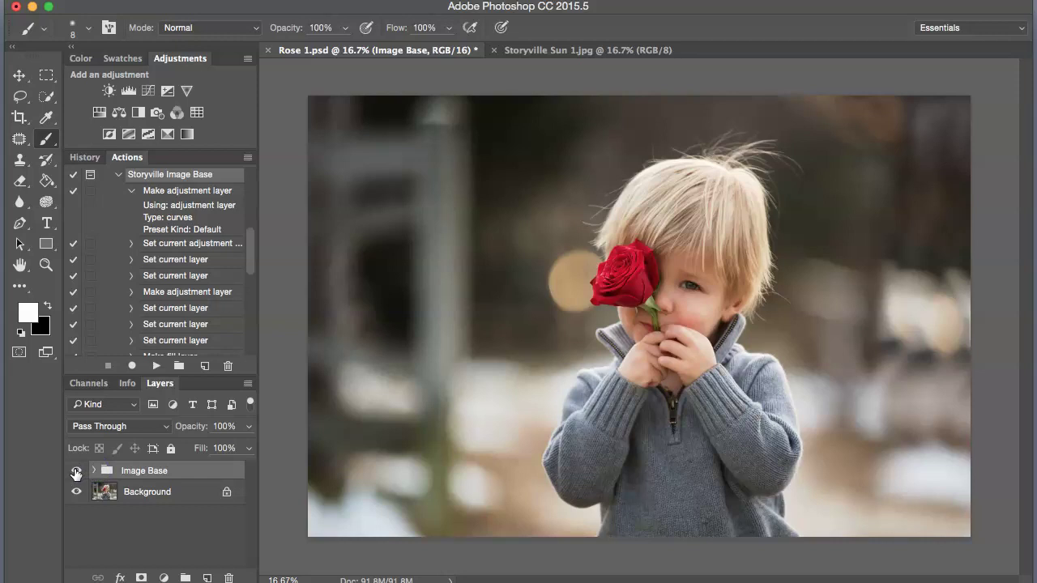
{"action": "left_click", "coordinate": [79, 471]}
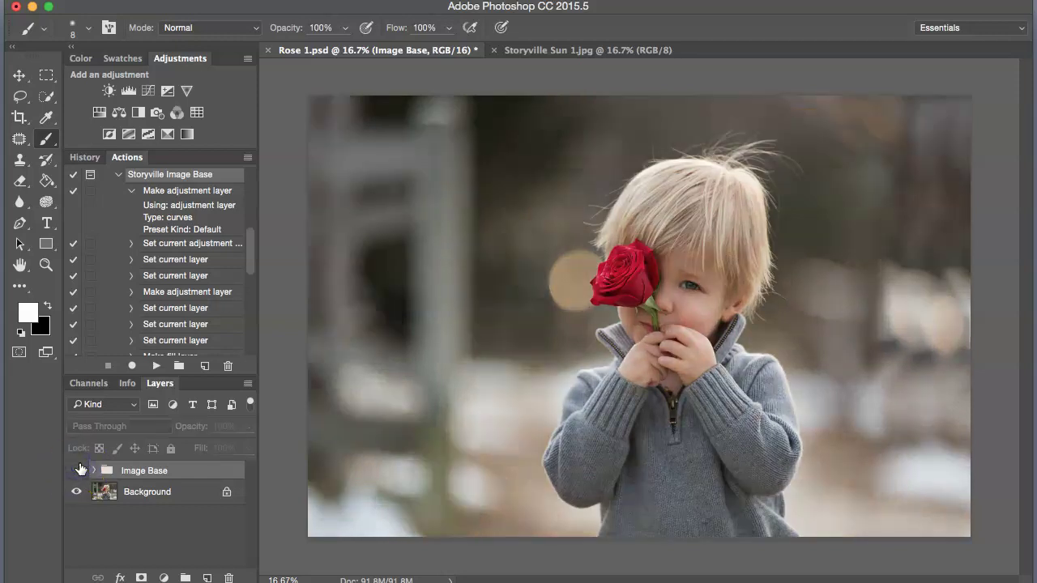
{"action": "left_click", "coordinate": [77, 471]}
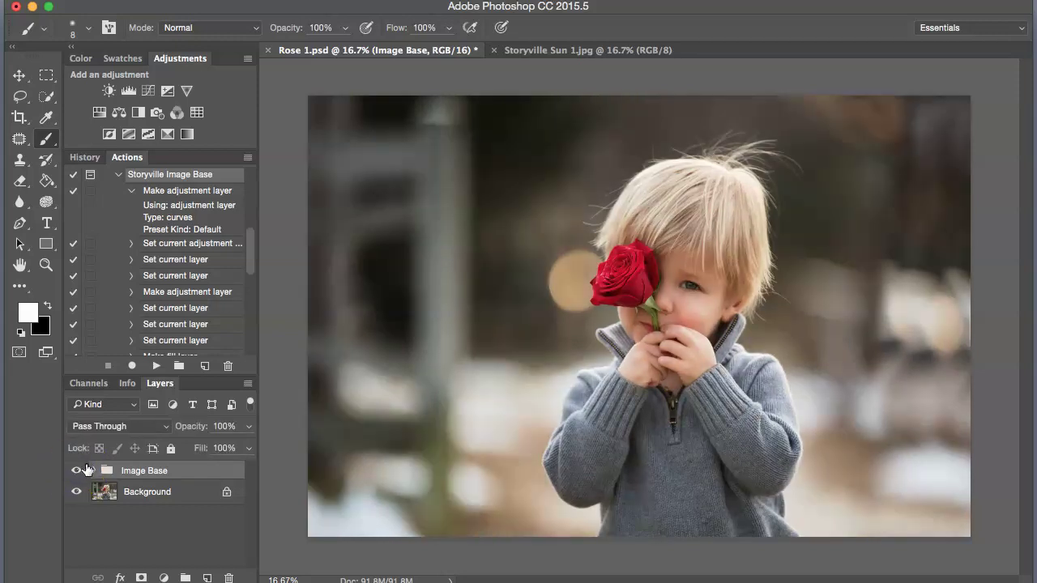
- Collapse the Storyville Image Base set and run the Brighten Skin & Eyes action from the Storyville Retouch set
{"action": "left_click", "coordinate": [119, 174]}
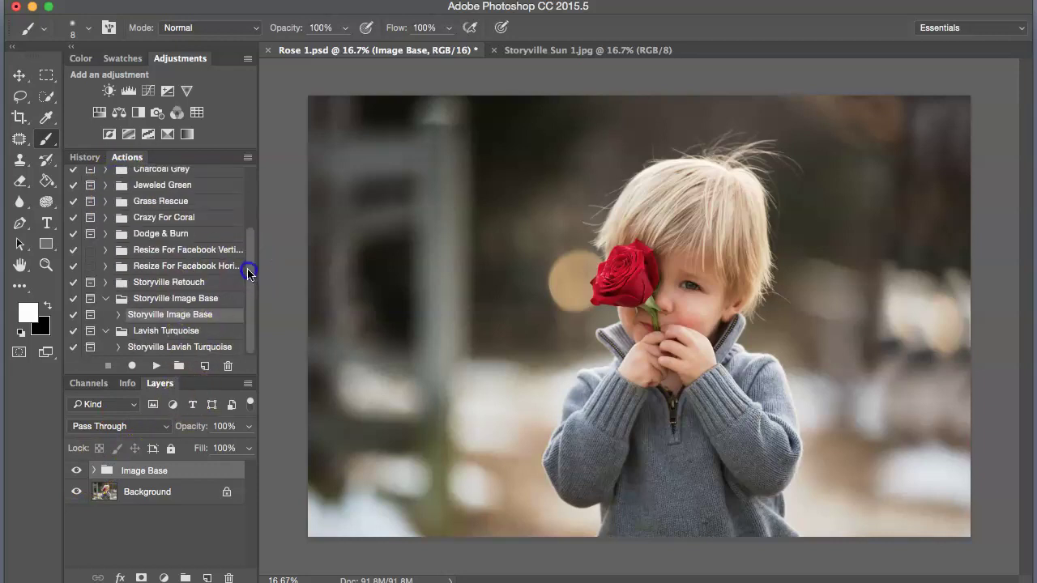
{"action": "left_click", "coordinate": [106, 299]}
{"action": "left_click", "coordinate": [105, 287]}
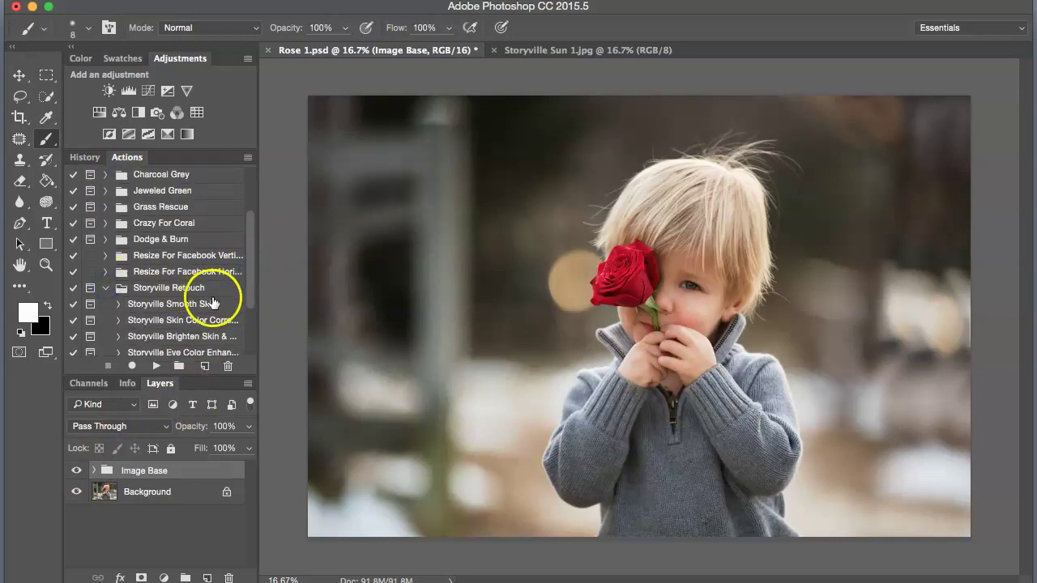
{"action": "scroll", "coordinate": [235, 316], "scroll_direction": "down", "scroll_amount": 1}
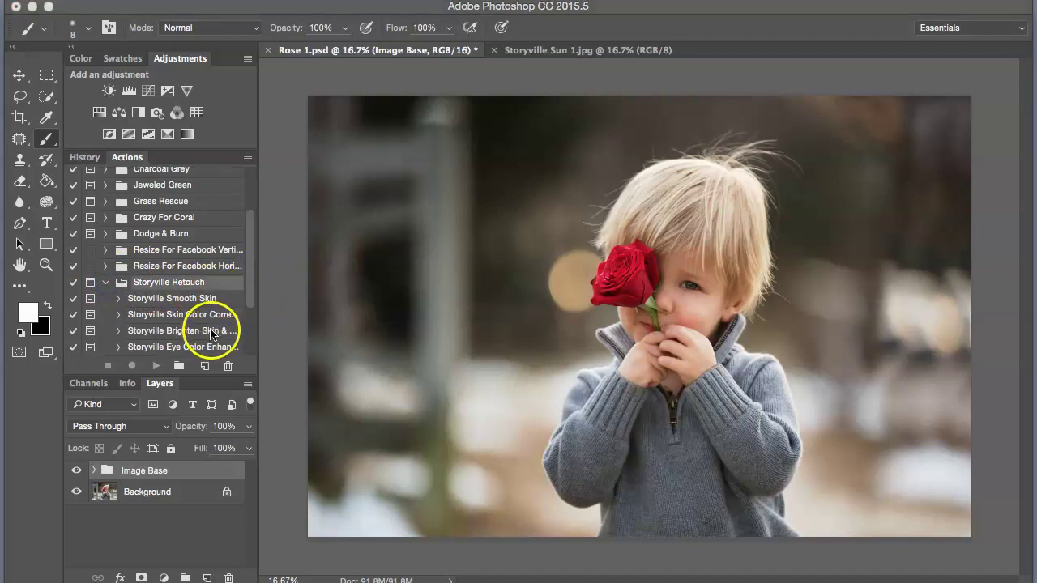
{"action": "left_click", "coordinate": [208, 331]}
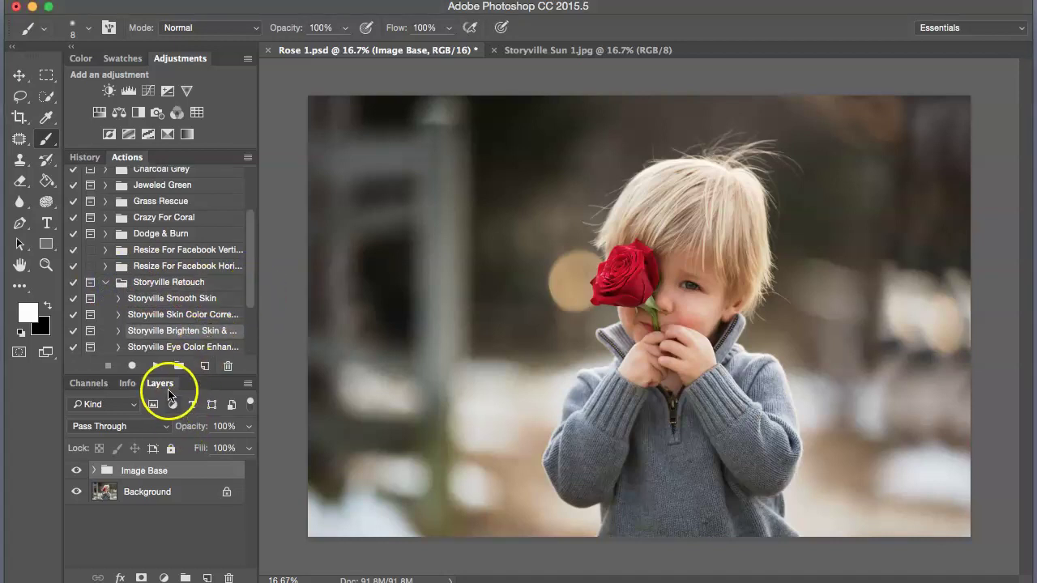
{"action": "left_click", "coordinate": [157, 368]}
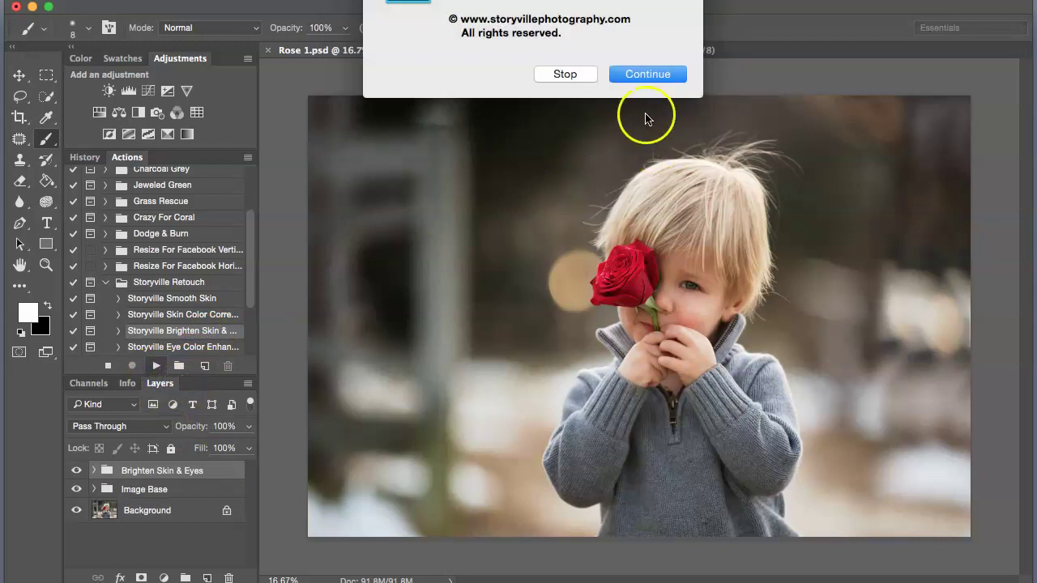
{"action": "left_click", "coordinate": [658, 75]}
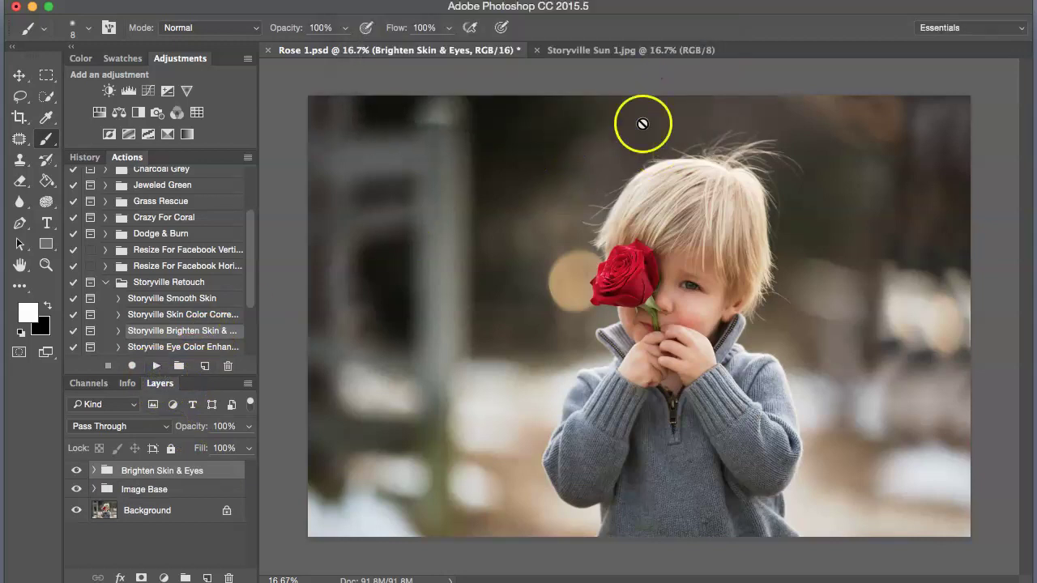
- Paint white on the Brighten Skin mask over the boy's face and hair with a soft brush of about 600 px
{"action": "left_click", "coordinate": [94, 470]}
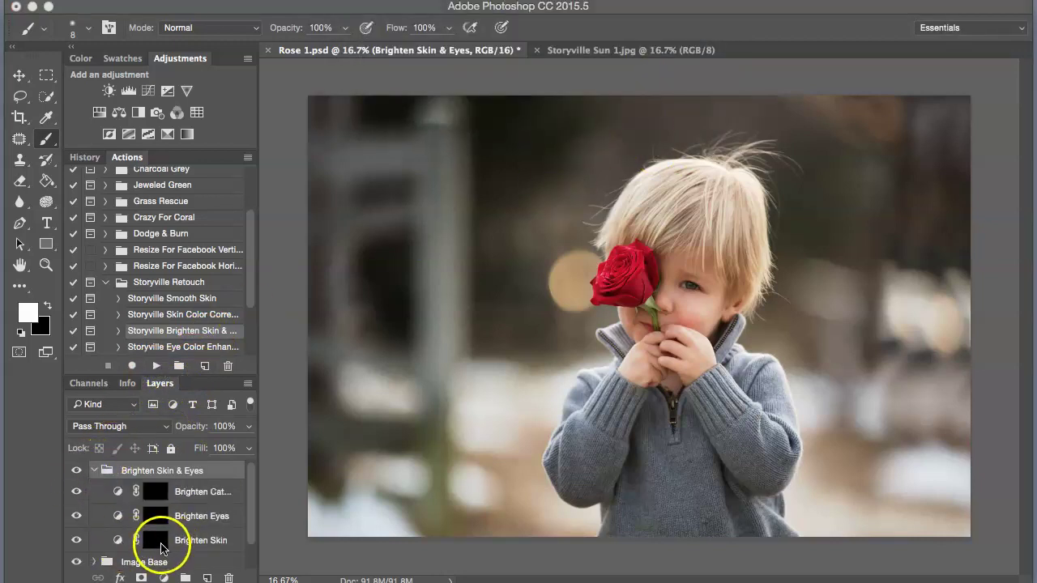
{"action": "left_click", "coordinate": [157, 539]}
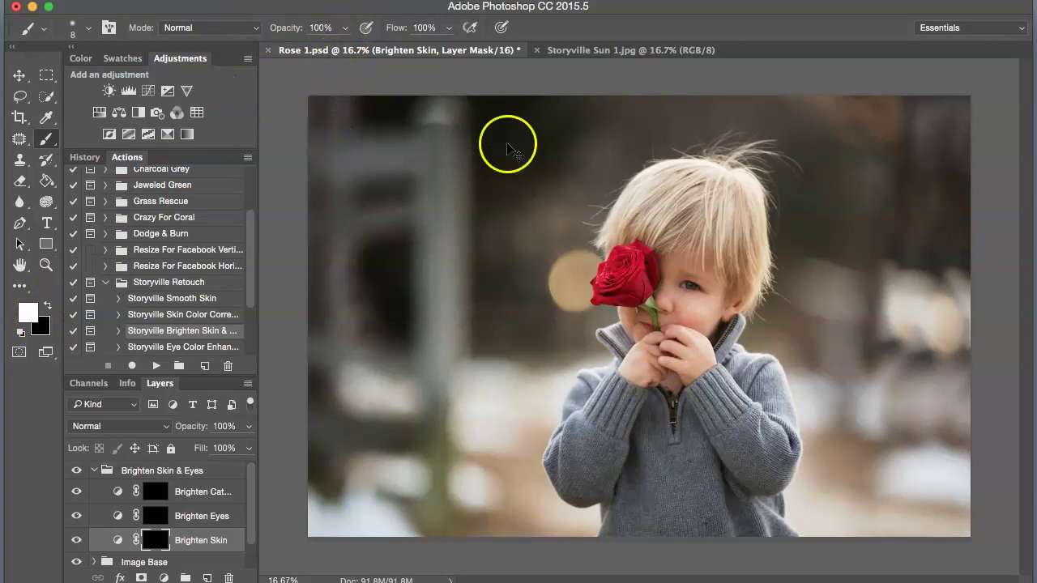
{"action": "key", "text": "super+plus"}
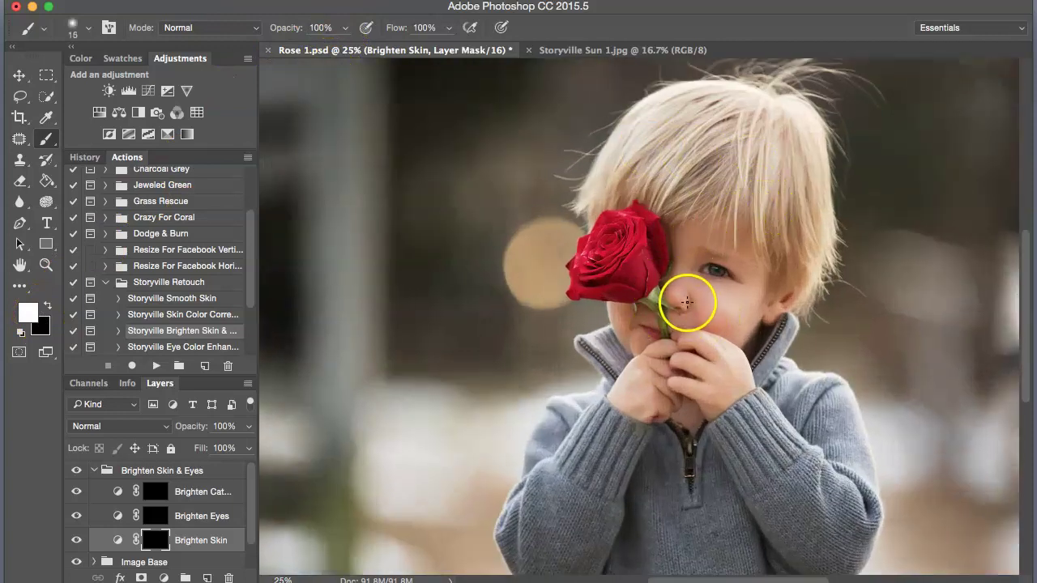
{"action": "key", "text": "bracketright"}
{"action": "key", "text": "bracketright"}
{"action": "key", "text": "bracketright"}
{"action": "key", "text": "bracketright"}
{"action": "key", "text": "bracketright"}
{"action": "key", "text": "bracketright"}
{"action": "key", "text": "bracketright"}
{"action": "key", "text": "bracketright"}
{"action": "key", "text": "bracketright"}
{"action": "key", "text": "bracketright"}
{"action": "key", "text": "bracketright"}
{"action": "key", "text": "bracketright"}
{"action": "key", "text": "bracketright"}
{"action": "key", "text": "bracketright"}
{"action": "key", "text": "bracketright"}
{"action": "key", "text": "bracketright"}
{"action": "key", "text": "bracketright"}
{"action": "key", "text": "bracketright"}
{"action": "mouse_move", "coordinate": [703, 261]}
{"action": "left_mouse_down"}
{"action": "mouse_move", "coordinate": [706, 317]}
{"action": "mouse_move", "coordinate": [677, 365]}
{"action": "mouse_move", "coordinate": [707, 342]}
{"action": "mouse_move", "coordinate": [726, 243]}
{"action": "left_mouse_up"}
{"action": "key", "text": "bracketright"}
{"action": "key", "text": "bracketleft"}
{"action": "mouse_move", "coordinate": [721, 196]}
{"action": "left_mouse_down"}
{"action": "mouse_move", "coordinate": [702, 167]}
{"action": "mouse_move", "coordinate": [721, 156]}
{"action": "mouse_move", "coordinate": [756, 207]}
{"action": "mouse_move", "coordinate": [749, 235]}
{"action": "mouse_move", "coordinate": [715, 163]}
{"action": "mouse_move", "coordinate": [649, 195]}
{"action": "left_mouse_up"}
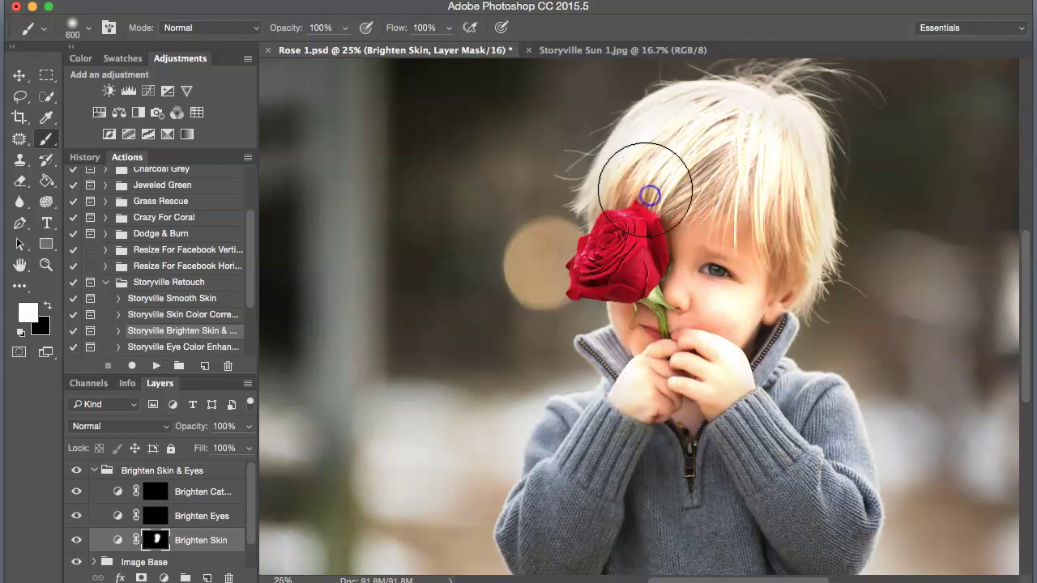
- Reduce the brush to 300 px and set the Brighten Skin layer's opacity to 37%
{"action": "key", "text": "bracketleft"}
{"action": "key", "text": "bracketleft"}
{"action": "key", "text": "bracketleft"}
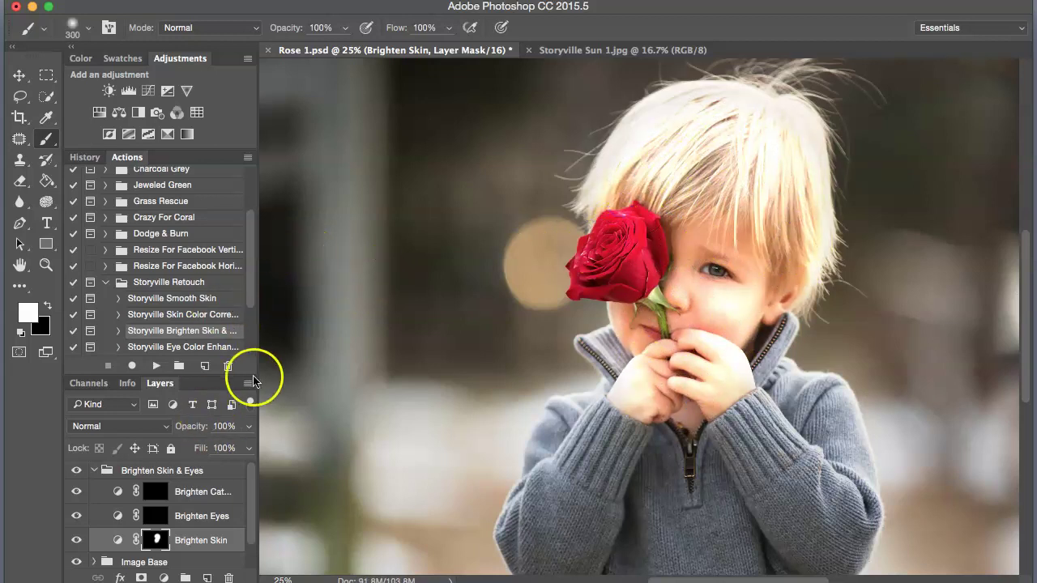
{"action": "left_click_drag", "start_coordinate": [185, 429], "coordinate": [148, 429]}
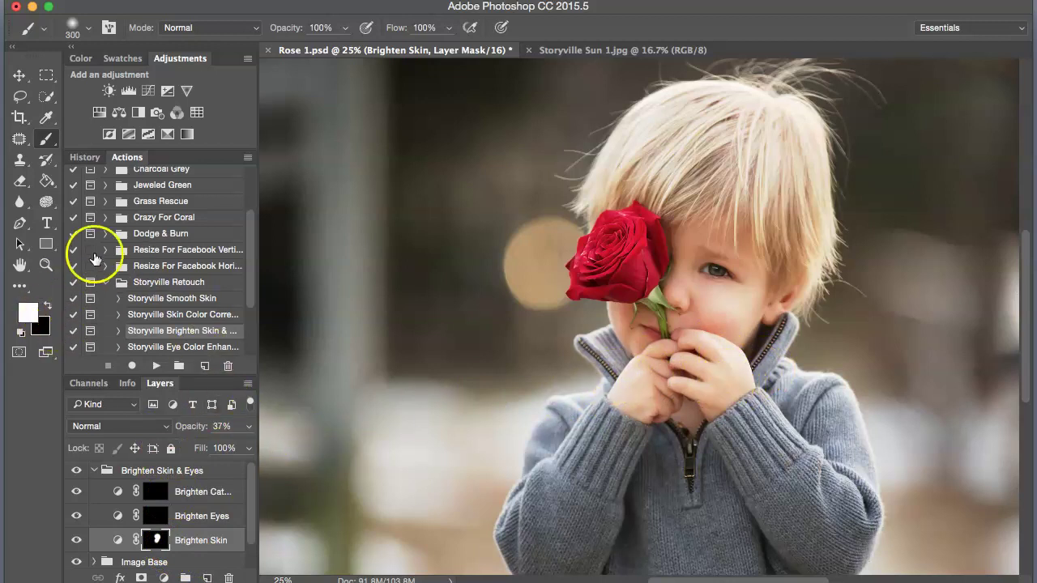
- Soften the skin brightening on both hands by painting the mask black with a 175 px brush at 52% opacity
{"action": "key", "text": "x"}
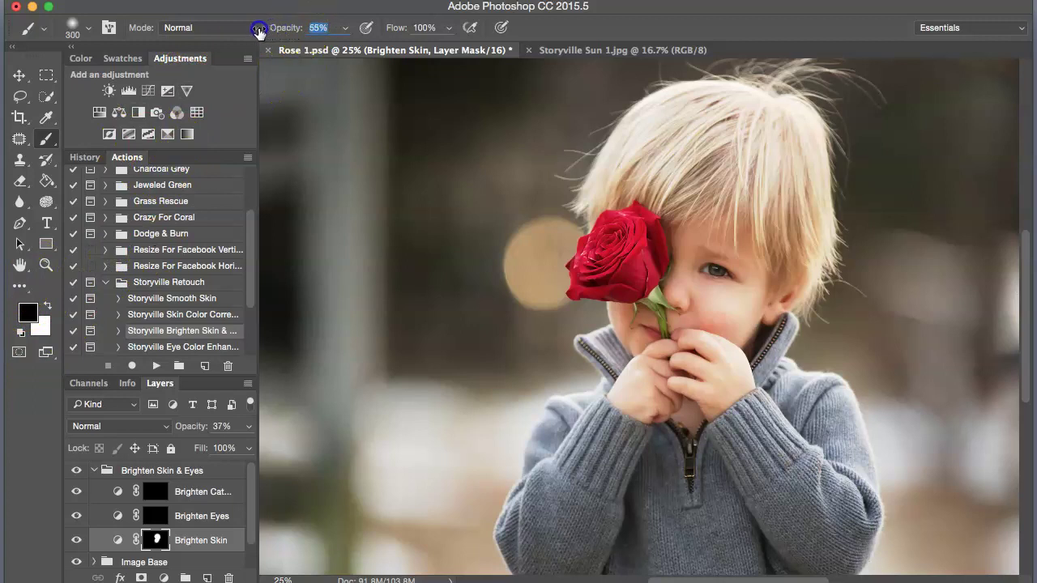
{"action": "key", "text": "bracketleft"}
{"action": "key", "text": "bracketleft"}
{"action": "key", "text": "bracketleft"}
{"action": "key", "text": "bracketleft"}
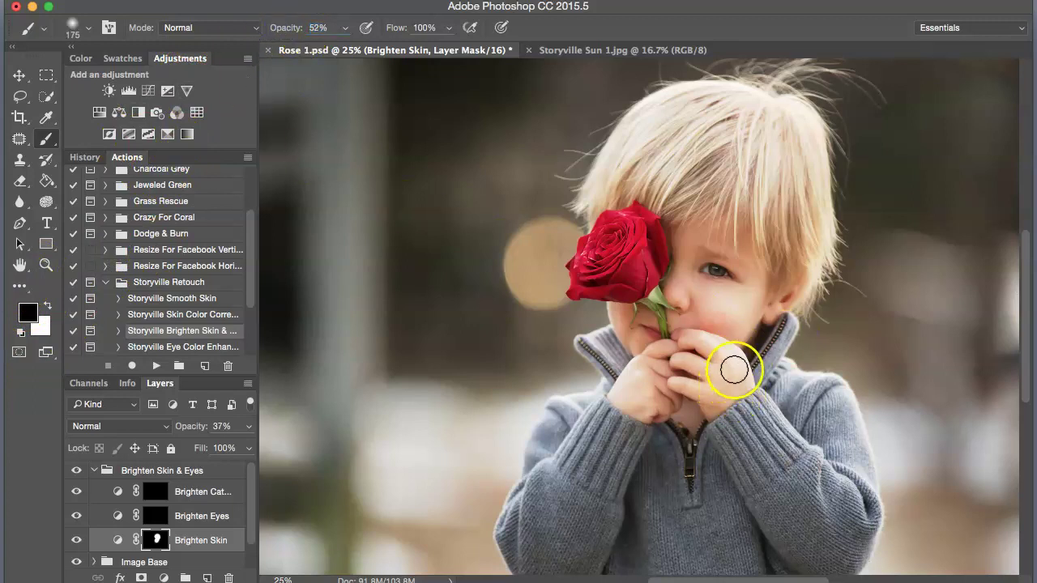
{"action": "mouse_move", "coordinate": [729, 352]}
{"action": "left_mouse_down"}
{"action": "mouse_move", "coordinate": [740, 359]}
{"action": "mouse_move", "coordinate": [716, 345]}
{"action": "left_mouse_up"}
{"action": "left_click_drag", "start_coordinate": [620, 377], "coordinate": [617, 394]}
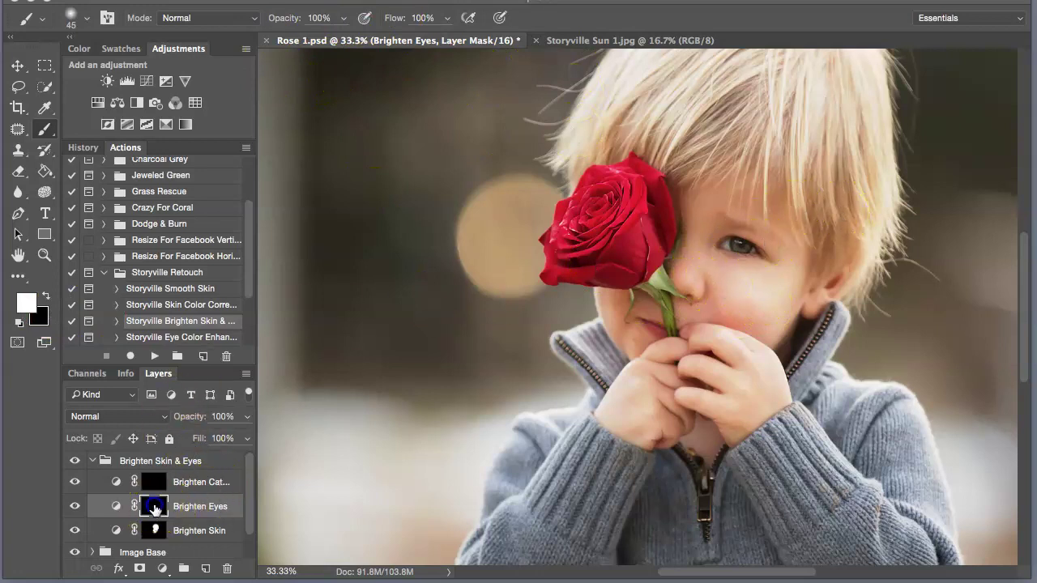
- Paint white over the iris on the Brighten Eyes mask with a 45 px brush, and toggle the layer's visibility to compare
{"action": "key", "text": "ctrl+plus"}
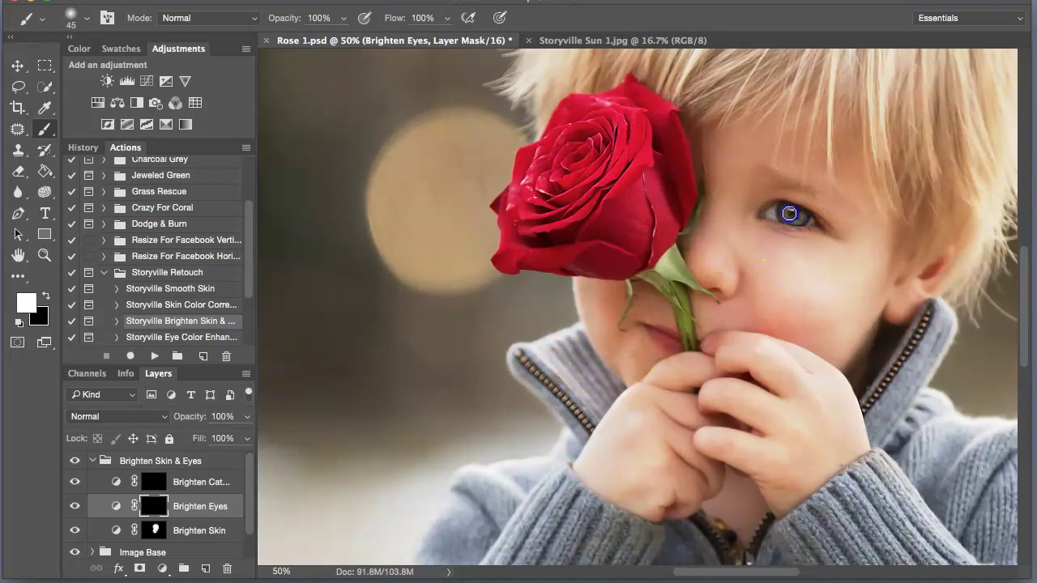
{"action": "left_click", "coordinate": [75, 506]}
{"action": "left_click", "coordinate": [75, 507]}
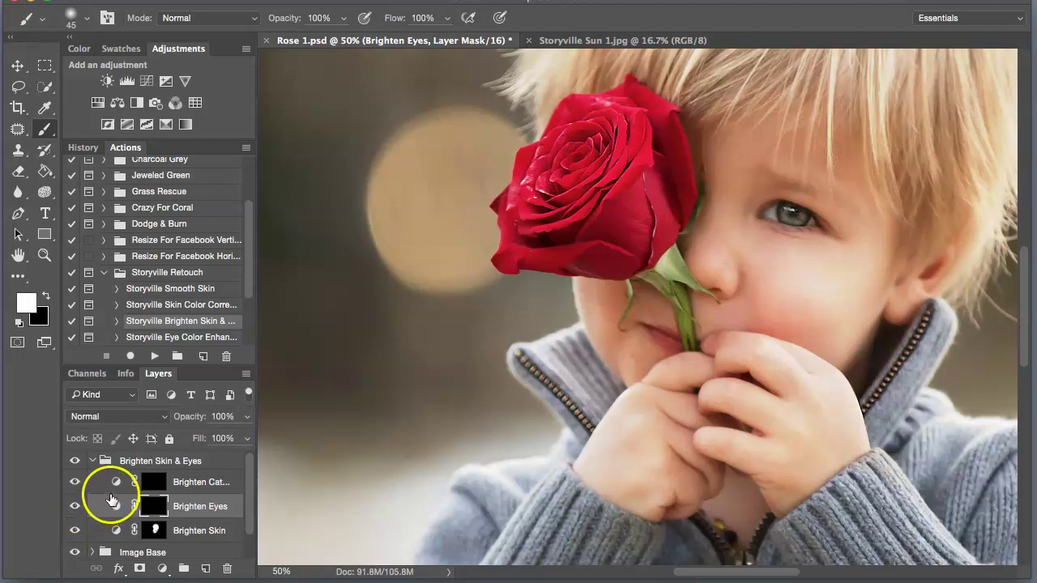
- Paint white over the eye's catchlights on the Brighten Catchlights mask with a 30 px brush, then lower the layer's opacity to about 26%
{"action": "left_click", "coordinate": [158, 482]}
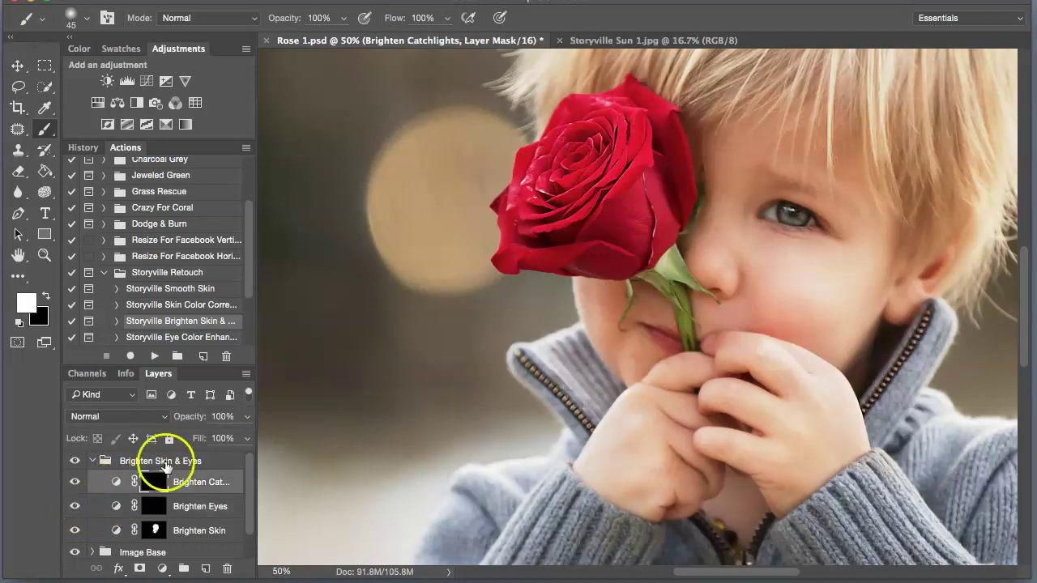
{"action": "key", "text": "super+plus"}
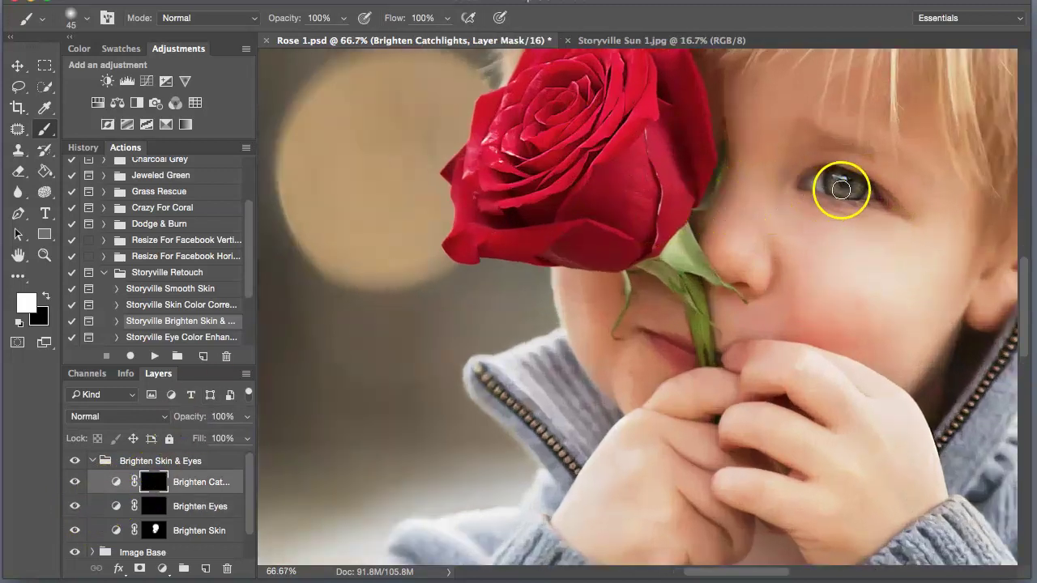
{"action": "key", "text": "bracketleft"}
{"action": "key", "text": "bracketleft"}
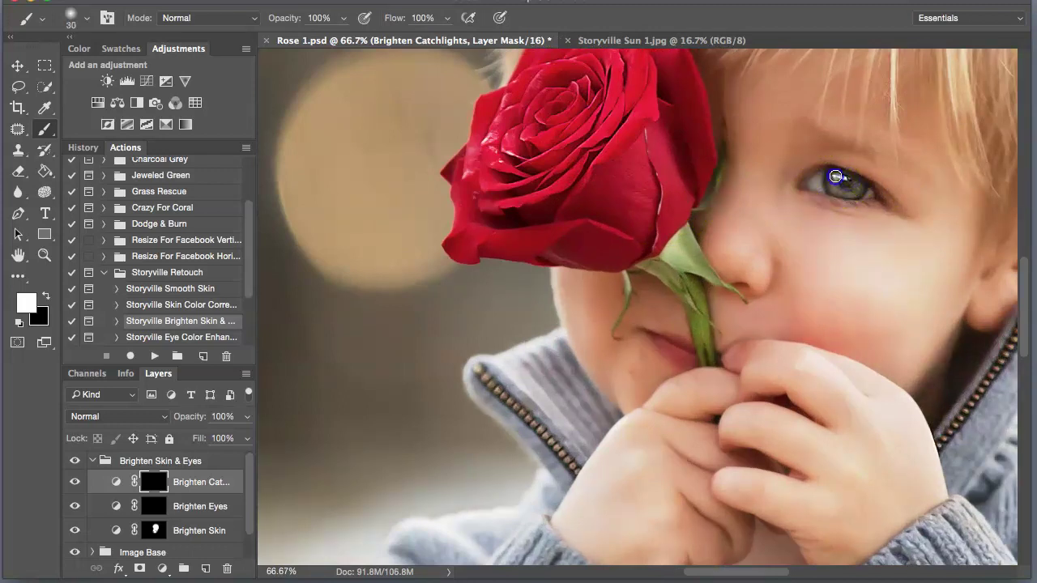
{"action": "left_click_drag", "start_coordinate": [199, 416], "coordinate": [195, 416]}
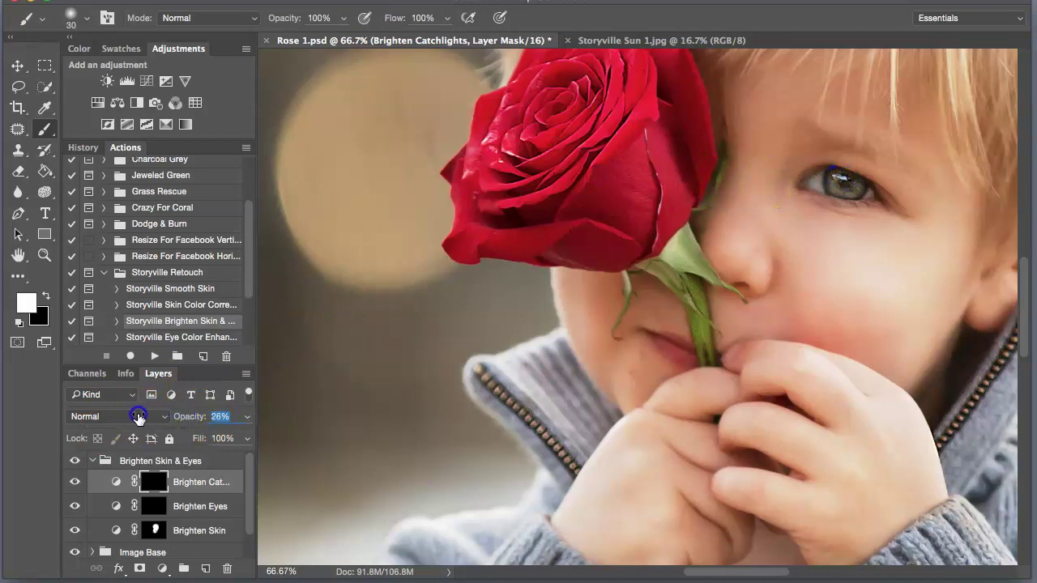
- Collapse the Brighten Skin & Eyes group and toggle its visibility to compare the portrait before and after
{"action": "left_click", "coordinate": [92, 461]}
{"action": "left_click", "coordinate": [75, 461]}
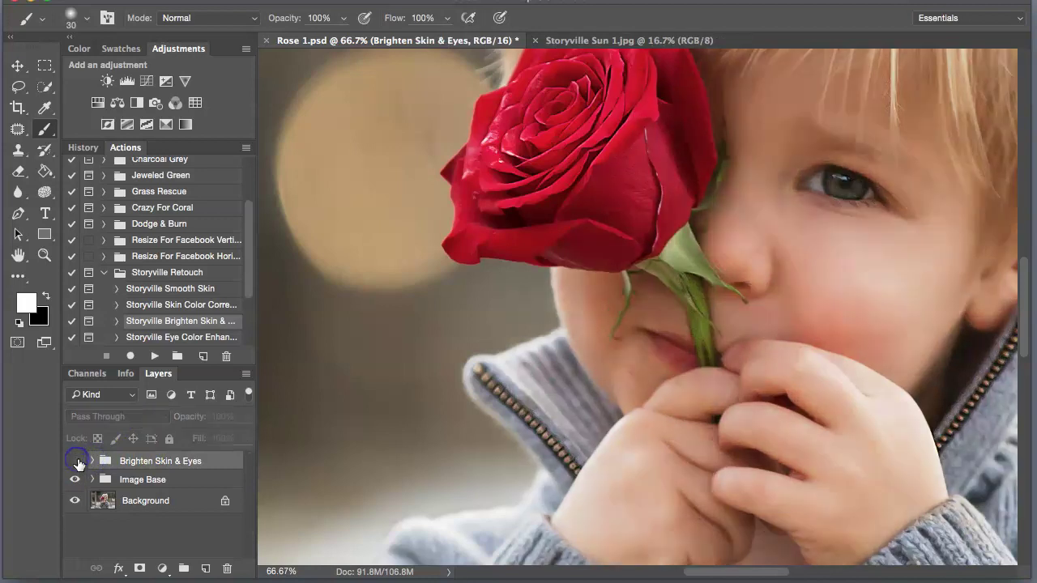
{"action": "key", "text": "super+minus"}
{"action": "key", "text": "super+minus"}
{"action": "key", "text": "super+minus"}
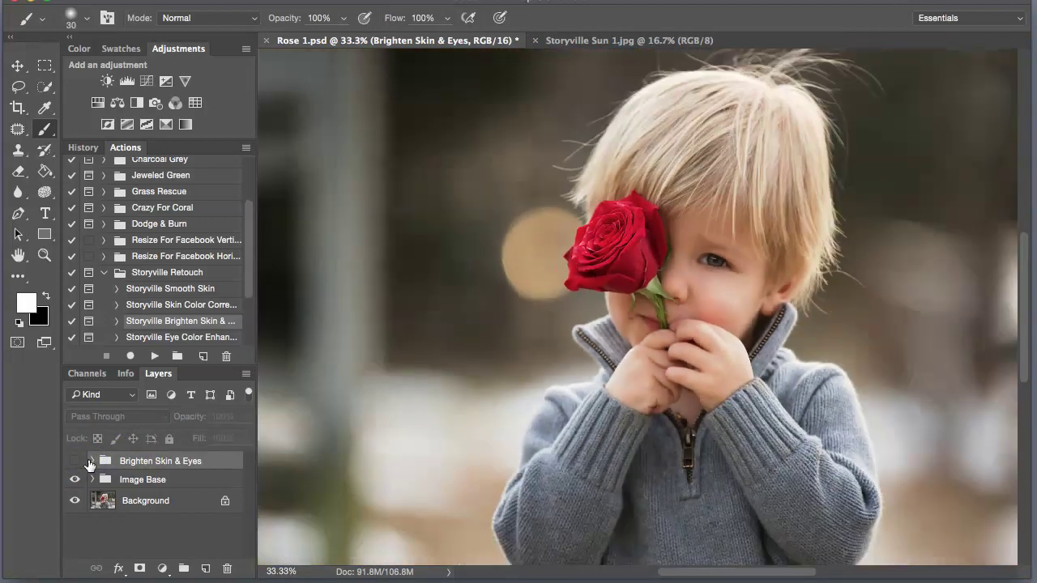
{"action": "left_click", "coordinate": [77, 461]}
{"action": "left_click", "coordinate": [77, 461]}
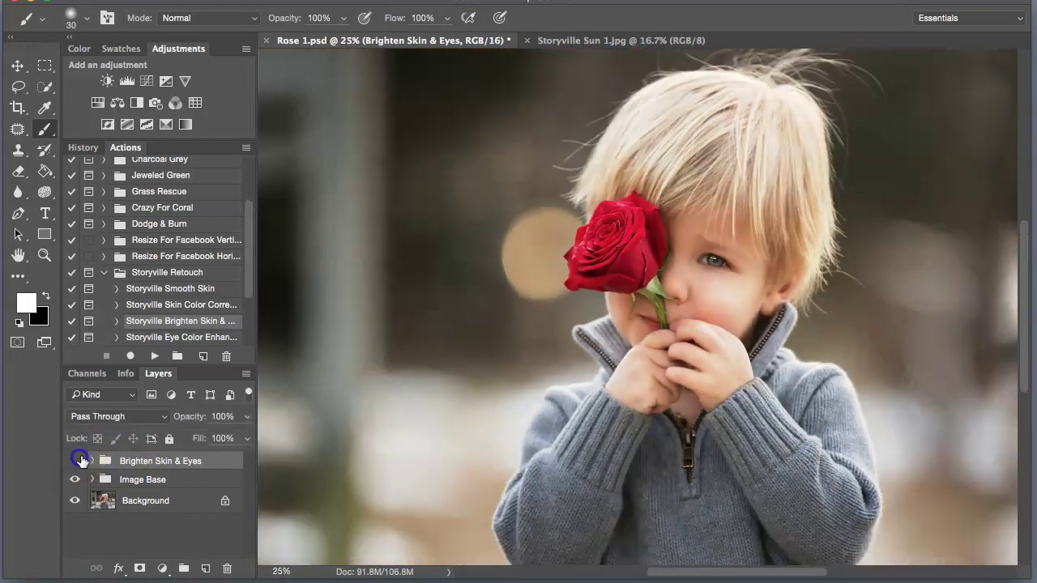
{"action": "left_click", "coordinate": [77, 461]}
{"action": "left_click", "coordinate": [77, 461]}
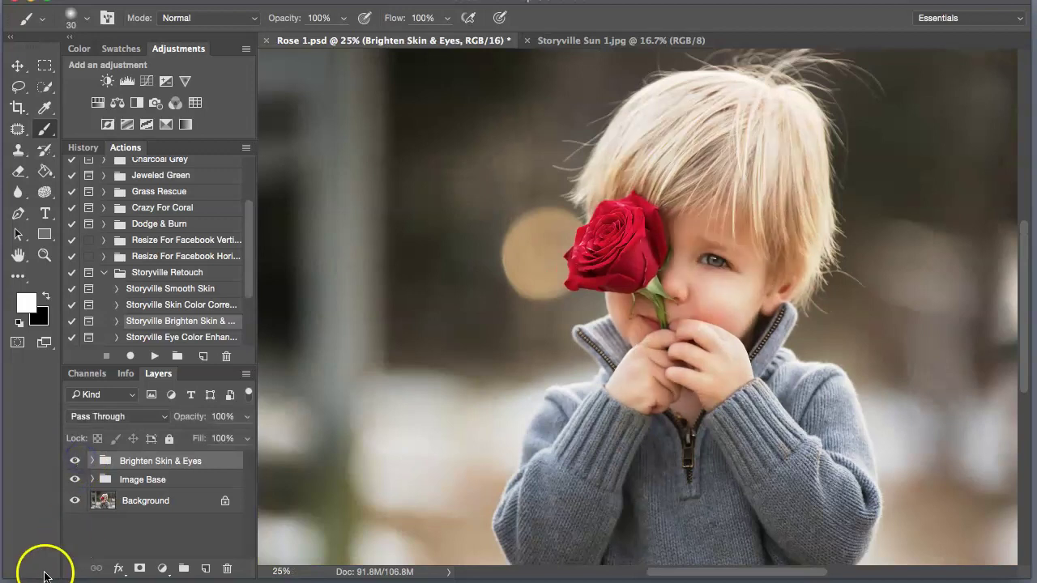
- Run the Storyville Eye Color Enhancements action from the Storyville Retouch set and continue past its message
{"action": "left_click", "coordinate": [197, 544]}
{"action": "key", "text": "super+plus"}
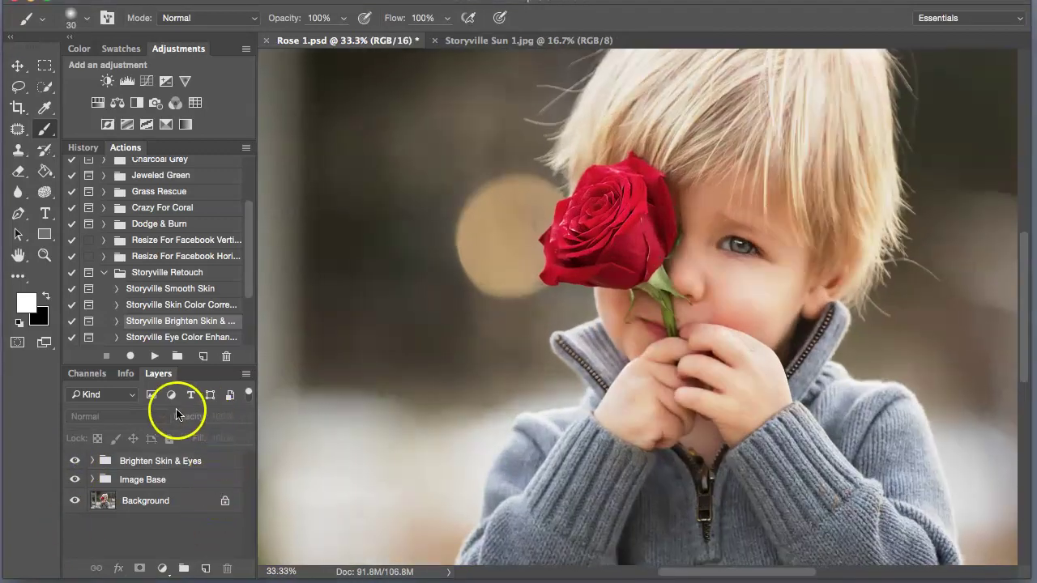
{"action": "key", "text": "super+plus"}
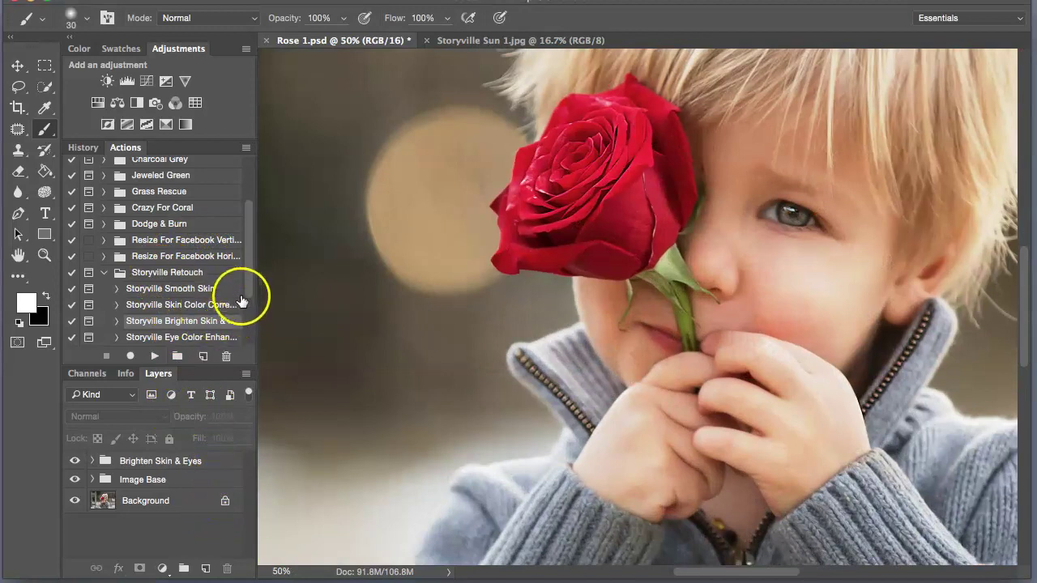
{"action": "left_click_drag", "start_coordinate": [248, 282], "coordinate": [248, 301]}
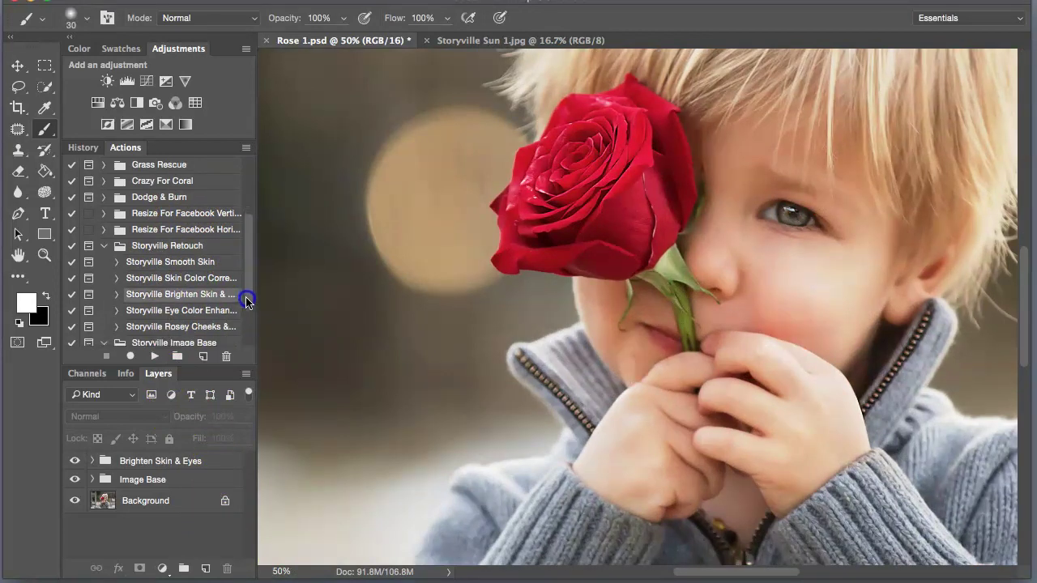
{"action": "left_click", "coordinate": [207, 310]}
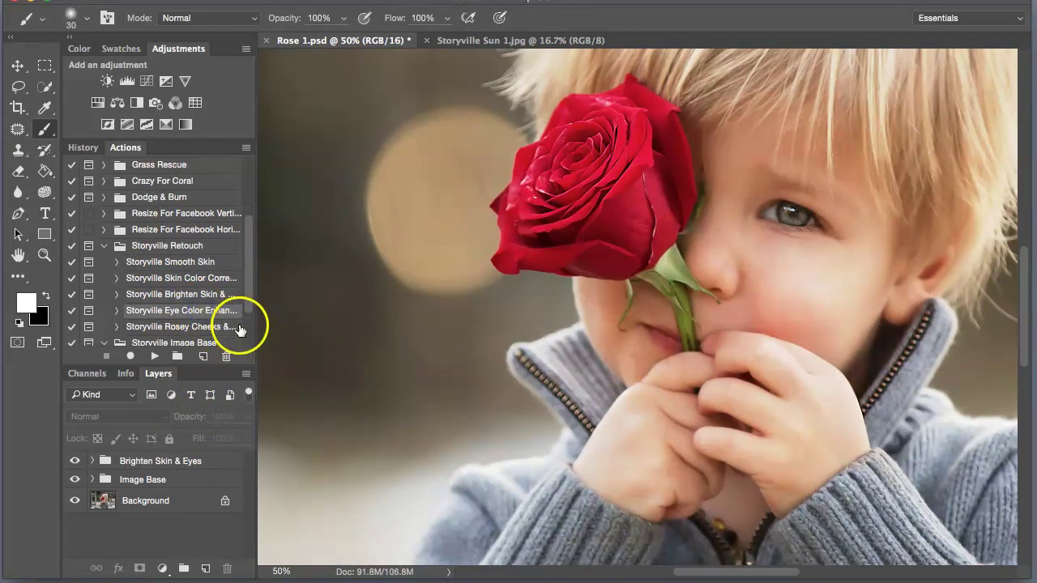
{"action": "left_click", "coordinate": [154, 357]}
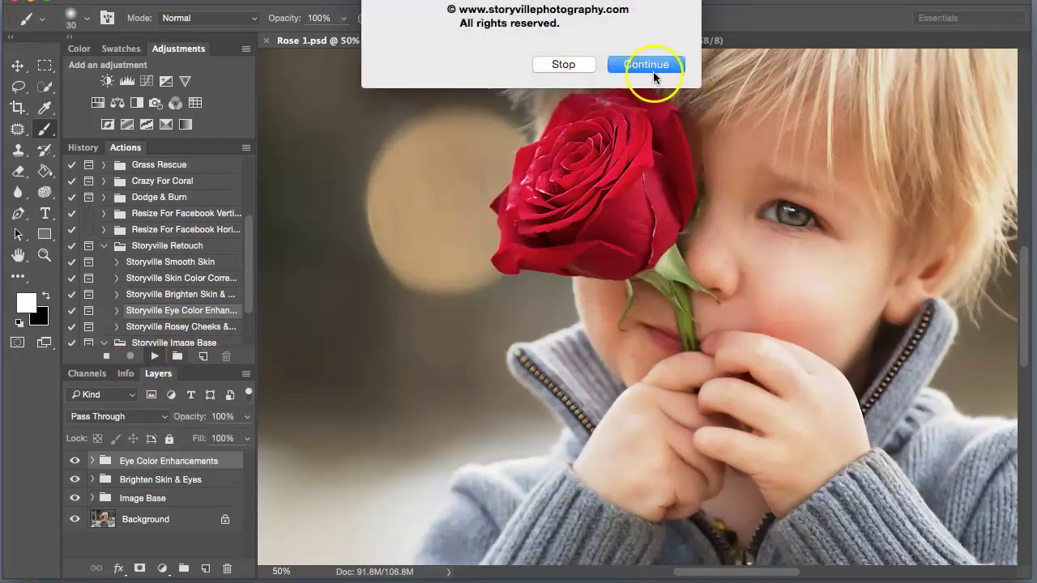
{"action": "left_click", "coordinate": [640, 65]}
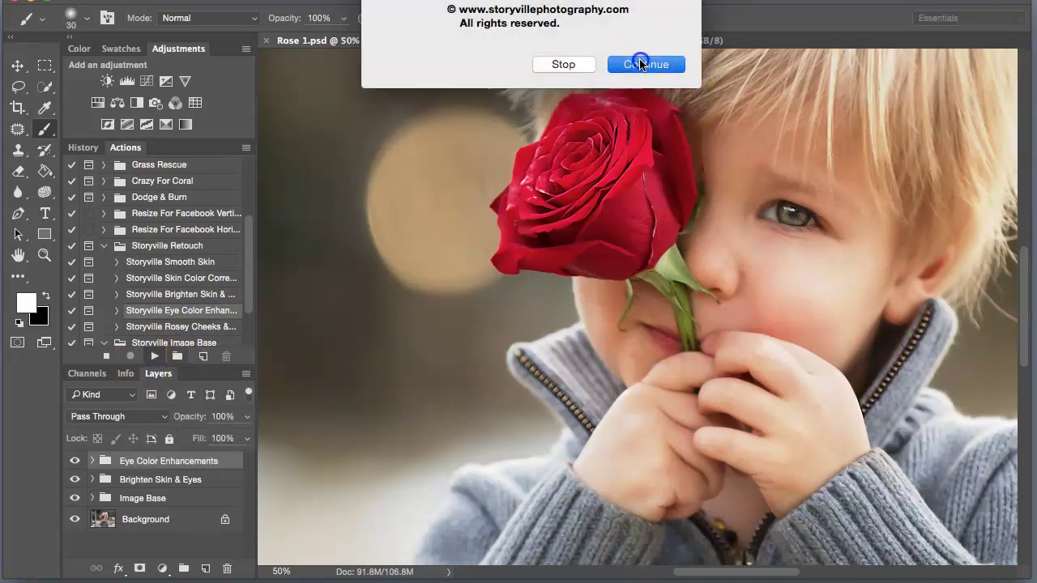
- Paint white over the iris on the Blue Eye mask in the Eye Color Enhancements group and set the layer's opacity to 57%
{"action": "left_click", "coordinate": [91, 461]}
{"action": "left_click_drag", "start_coordinate": [247, 490], "coordinate": [241, 530]}
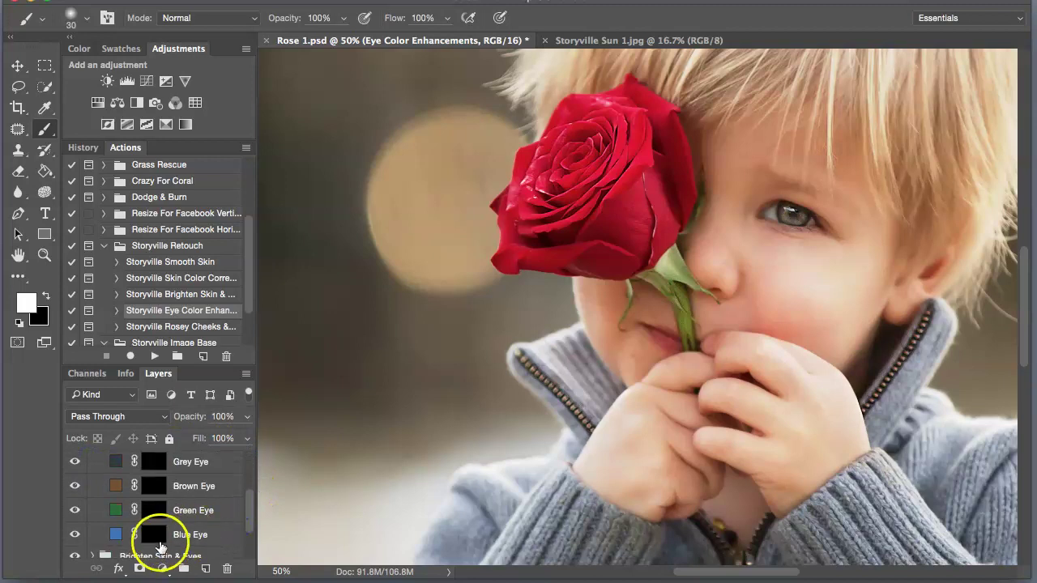
{"action": "left_click", "coordinate": [155, 534]}
{"action": "key", "text": "super+plus"}
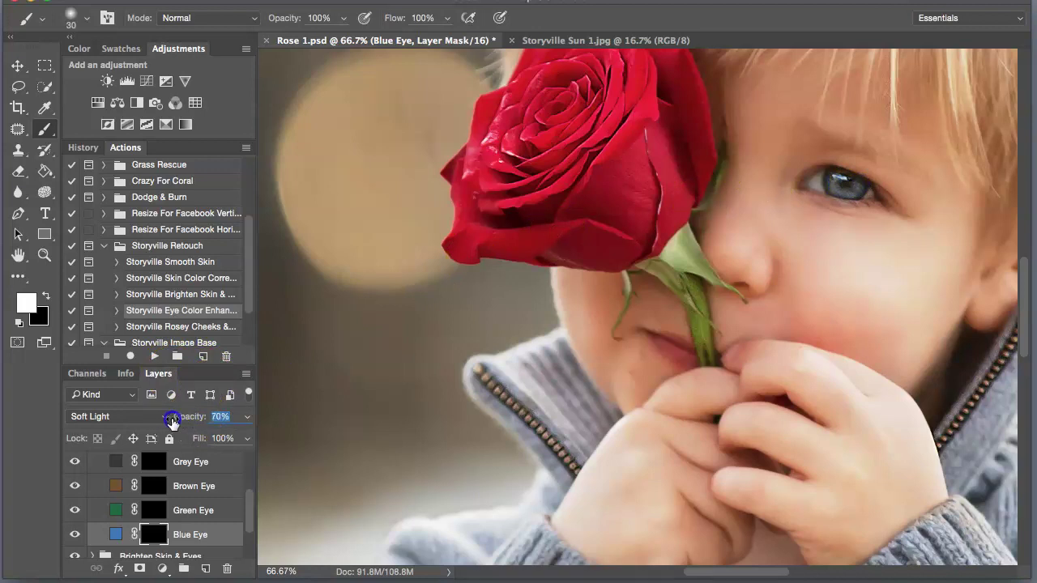
- Toggle the Eye Color Enhancements group's visibility to compare the eye color at full-image view, then collapse the group
{"action": "key", "text": "super+minus"}
{"action": "key", "text": "super+minus"}
{"action": "key", "text": "super+minus"}
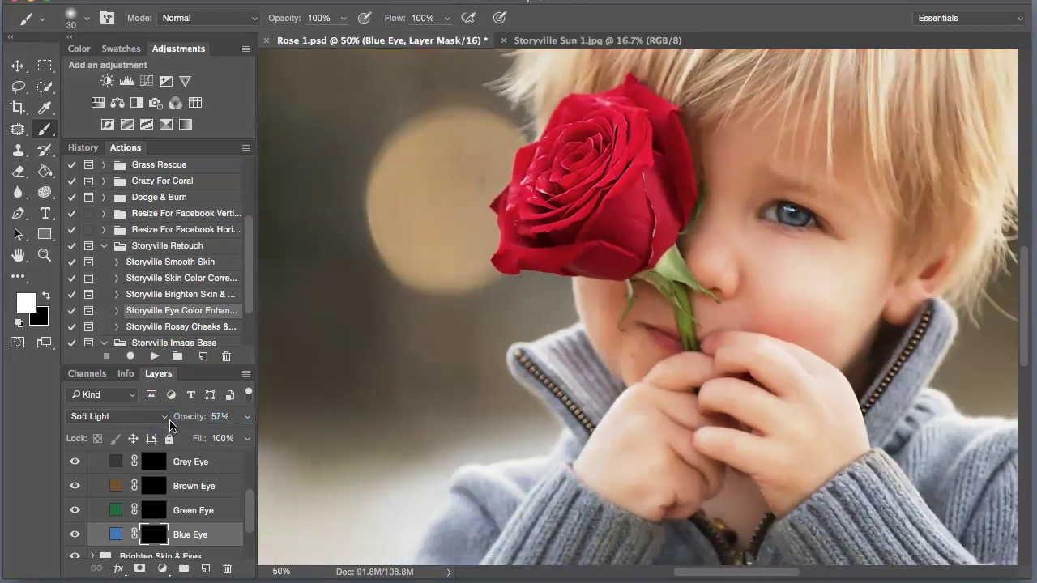
{"action": "key", "text": "super+minus"}
{"action": "key", "text": "super+minus"}
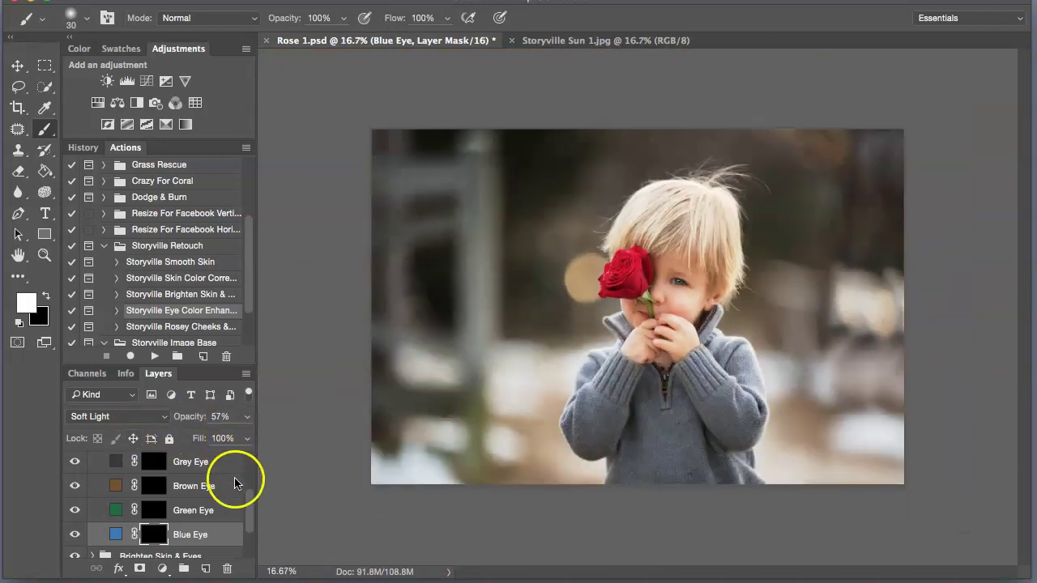
{"action": "left_click_drag", "start_coordinate": [250, 509], "coordinate": [241, 438]}
{"action": "left_click", "coordinate": [75, 461]}
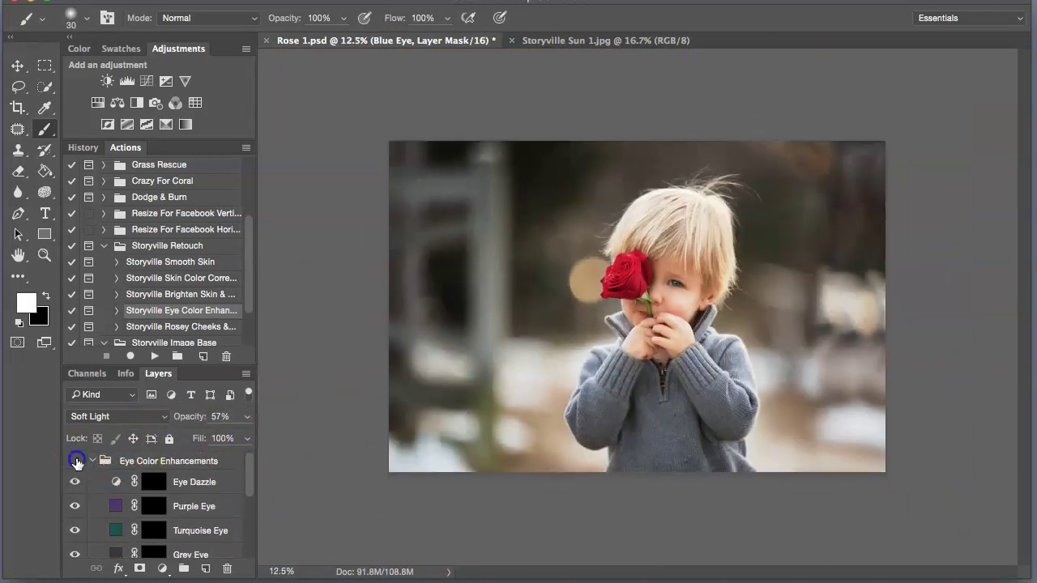
{"action": "left_click", "coordinate": [75, 461]}
{"action": "left_click", "coordinate": [74, 463]}
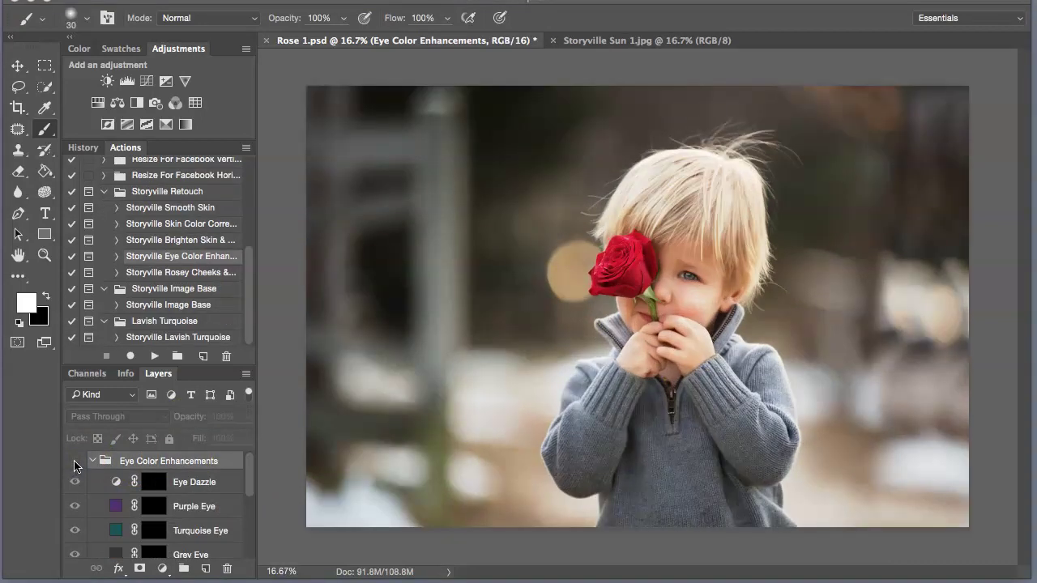
{"action": "left_click", "coordinate": [75, 461]}
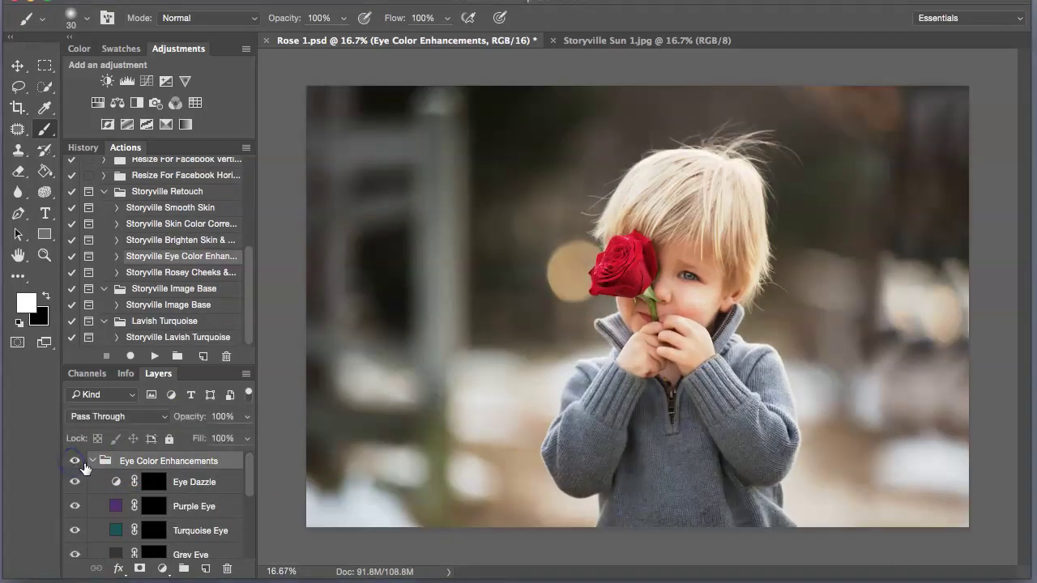
{"action": "left_click", "coordinate": [93, 461]}
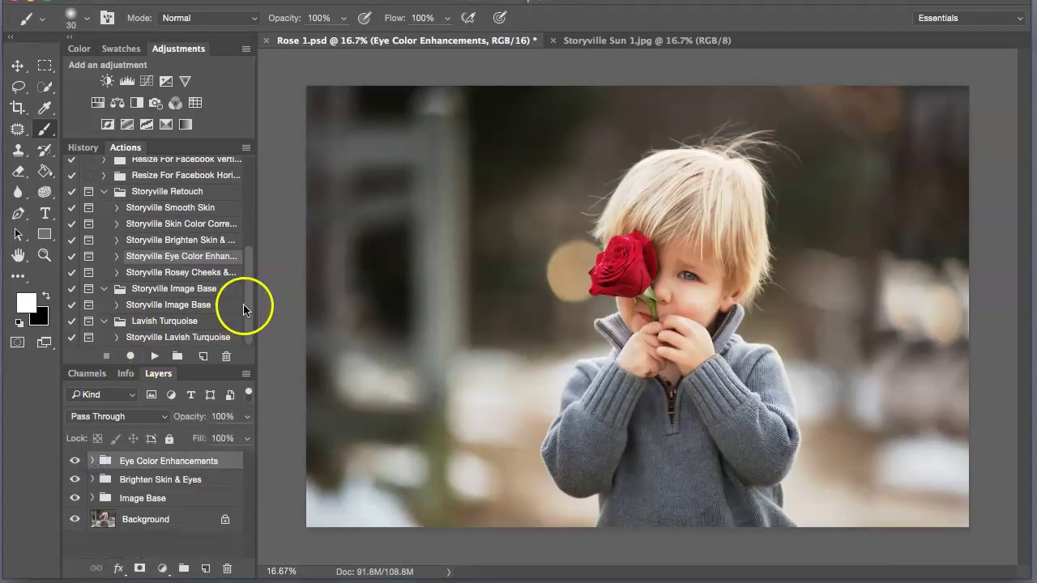
- Run the Storyville Lavish Turquoise action and continue past its message
{"action": "left_click", "coordinate": [183, 338]}
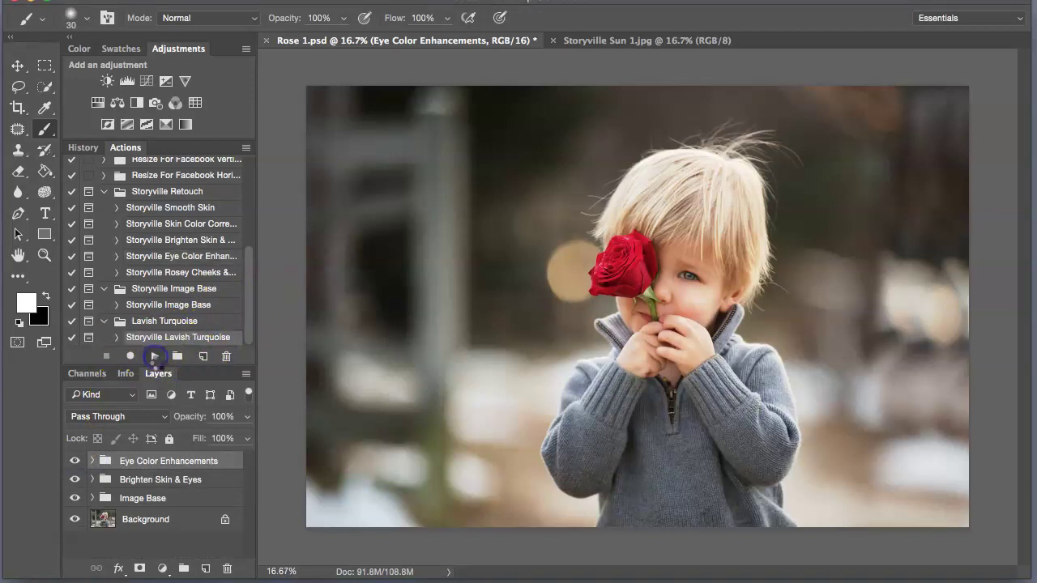
{"action": "left_click", "coordinate": [154, 357]}
{"action": "left_click", "coordinate": [652, 94]}
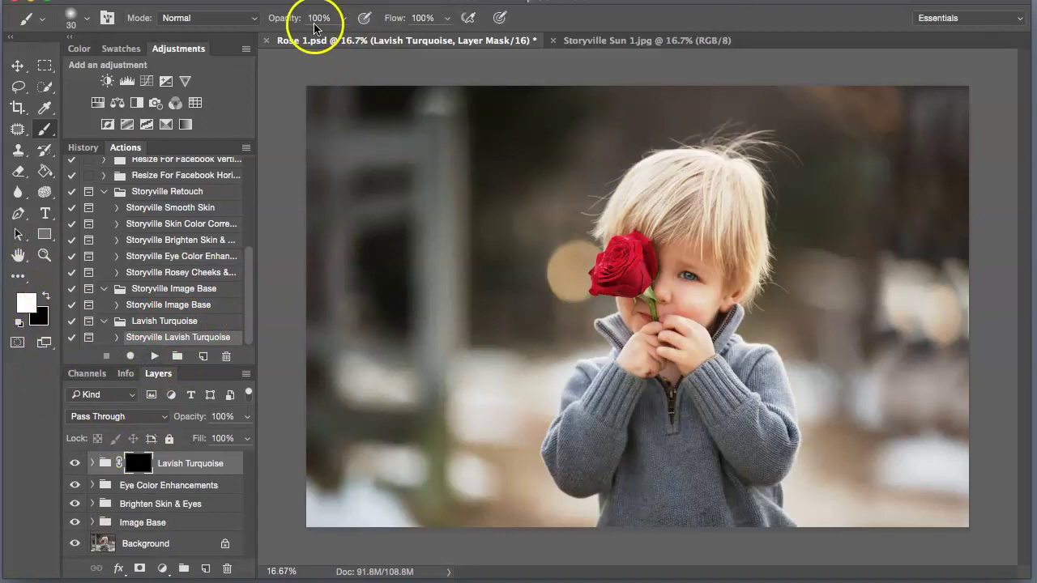
- Paint white on the Lavish Turquoise mask over the large background areas around the boy with an enlarged soft brush
{"action": "key", "text": "bracketright"}
{"action": "key", "text": "bracketright"}
{"action": "key", "text": "bracketright"}
{"action": "key", "text": "bracketright"}
{"action": "key", "text": "bracketright"}
{"action": "key", "text": "bracketright"}
{"action": "key", "text": "bracketright"}
{"action": "key", "text": "bracketright"}
{"action": "key", "text": "bracketright"}
{"action": "key", "text": "bracketright"}
{"action": "key", "text": "bracketright"}
{"action": "key", "text": "bracketright"}
{"action": "key", "text": "bracketright"}
{"action": "key", "text": "bracketright"}
{"action": "key", "text": "bracketright"}
{"action": "key", "text": "bracketright"}
{"action": "key", "text": "bracketright"}
{"action": "key", "text": "bracketright"}
{"action": "key", "text": "bracketright"}
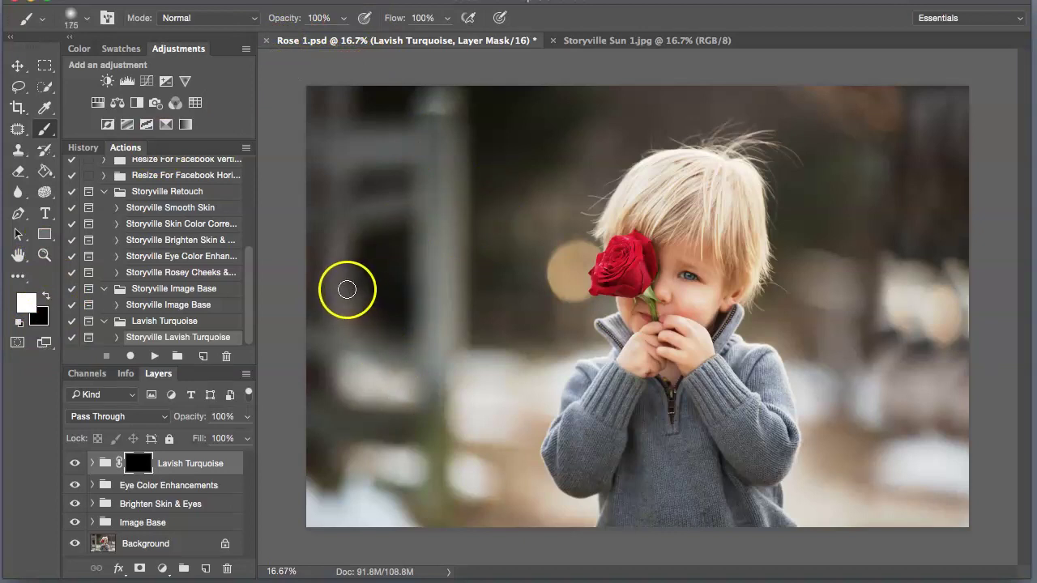
{"action": "mouse_move", "coordinate": [334, 141]}
{"action": "left_mouse_down"}
{"action": "mouse_move", "coordinate": [383, 170]}
{"action": "mouse_move", "coordinate": [435, 146]}
{"action": "mouse_move", "coordinate": [478, 178]}
{"action": "mouse_move", "coordinate": [534, 261]}
{"action": "mouse_move", "coordinate": [481, 277]}
{"action": "mouse_move", "coordinate": [392, 177]}
{"action": "mouse_move", "coordinate": [333, 365]}
{"action": "mouse_move", "coordinate": [348, 422]}
{"action": "mouse_move", "coordinate": [414, 408]}
{"action": "mouse_move", "coordinate": [376, 430]}
{"action": "mouse_move", "coordinate": [516, 152]}
{"action": "mouse_move", "coordinate": [555, 126]}
{"action": "left_mouse_up"}
{"action": "key", "text": "bracketleft"}
{"action": "key", "text": "bracketleft"}
{"action": "key", "text": "bracketleft"}
{"action": "key", "text": "bracketleft"}
{"action": "mouse_move", "coordinate": [627, 112]}
{"action": "left_mouse_down"}
{"action": "mouse_move", "coordinate": [846, 92]}
{"action": "mouse_move", "coordinate": [822, 117]}
{"action": "mouse_move", "coordinate": [854, 127]}
{"action": "mouse_move", "coordinate": [829, 150]}
{"action": "mouse_move", "coordinate": [959, 147]}
{"action": "mouse_move", "coordinate": [991, 161]}
{"action": "mouse_move", "coordinate": [956, 300]}
{"action": "mouse_move", "coordinate": [916, 394]}
{"action": "mouse_move", "coordinate": [849, 220]}
{"action": "mouse_move", "coordinate": [821, 267]}
{"action": "mouse_move", "coordinate": [826, 217]}
{"action": "mouse_move", "coordinate": [853, 342]}
{"action": "mouse_move", "coordinate": [964, 392]}
{"action": "mouse_move", "coordinate": [985, 229]}
{"action": "mouse_move", "coordinate": [905, 72]}
{"action": "left_mouse_up"}
{"action": "left_click_drag", "start_coordinate": [502, 112], "coordinate": [493, 285]}
{"action": "left_click_drag", "start_coordinate": [565, 310], "coordinate": [585, 311]}
- Fill in the remaining background beside the rose and collar on the Lavish Turquoise mask with a 200 px brush
{"action": "key", "text": "bracketleft"}
{"action": "key", "text": "bracketleft"}
{"action": "key", "text": "bracketleft"}
{"action": "key", "text": "bracketleft"}
{"action": "key", "text": "bracketleft"}
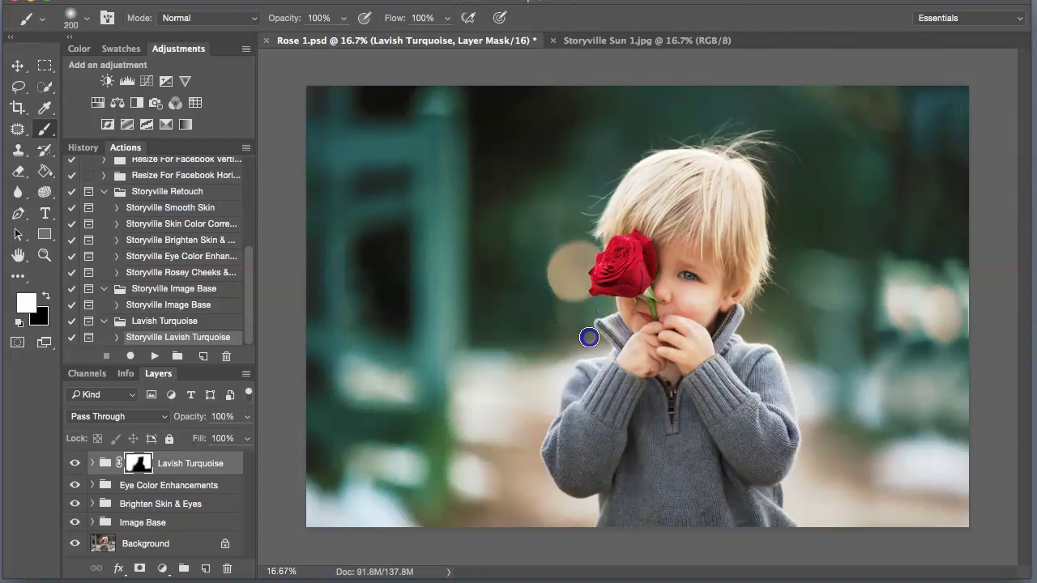
{"action": "mouse_move", "coordinate": [423, 117]}
{"action": "left_mouse_down"}
{"action": "mouse_move", "coordinate": [404, 213]}
{"action": "mouse_move", "coordinate": [353, 334]}
{"action": "mouse_move", "coordinate": [349, 452]}
{"action": "left_mouse_up"}
- Paint white on the Lavish Turquoise mask over the sweater sleeve below the rose with 500 px and 250 px brushes
{"action": "key", "text": "bracketright"}
{"action": "key", "text": "bracketright"}
{"action": "key", "text": "bracketright"}
{"action": "mouse_move", "coordinate": [615, 407]}
{"action": "left_mouse_down"}
{"action": "mouse_move", "coordinate": [606, 395]}
{"action": "mouse_move", "coordinate": [600, 416]}
{"action": "left_mouse_up"}
{"action": "key", "text": "super+plus"}
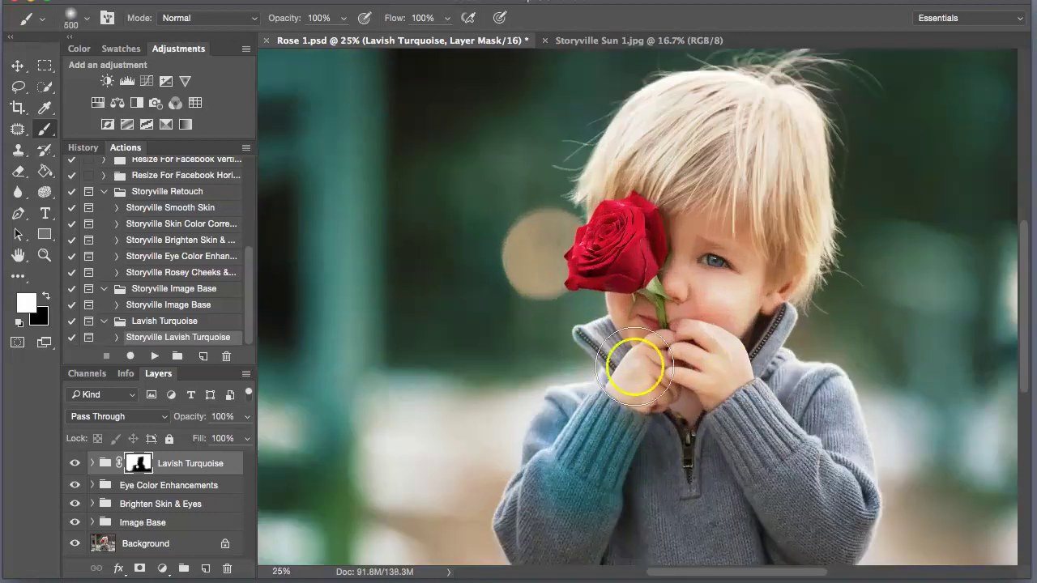
{"action": "key", "text": "bracketleft"}
{"action": "key", "text": "bracketleft"}
{"action": "key", "text": "bracketleft"}
{"action": "left_click_drag", "start_coordinate": [591, 460], "coordinate": [590, 457]}
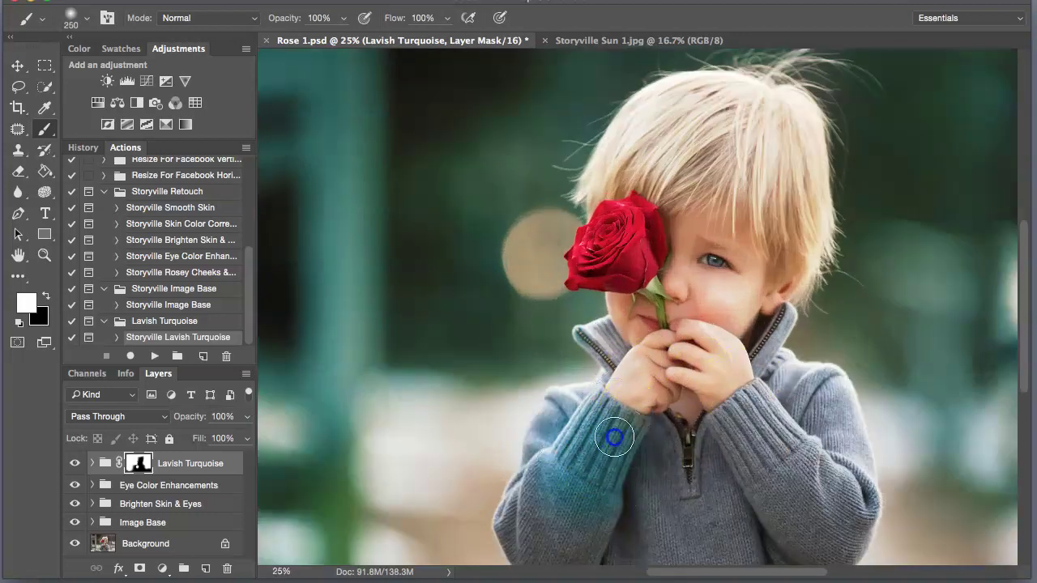
{"action": "left_click_drag", "start_coordinate": [565, 420], "coordinate": [536, 512]}
- Extend the turquoise over the sweater's body and other sleeve by painting the mask white with a 250 px and smaller brush
{"action": "left_click_drag", "start_coordinate": [1025, 351], "coordinate": [1028, 415]}
{"action": "left_click_drag", "start_coordinate": [642, 331], "coordinate": [629, 402]}
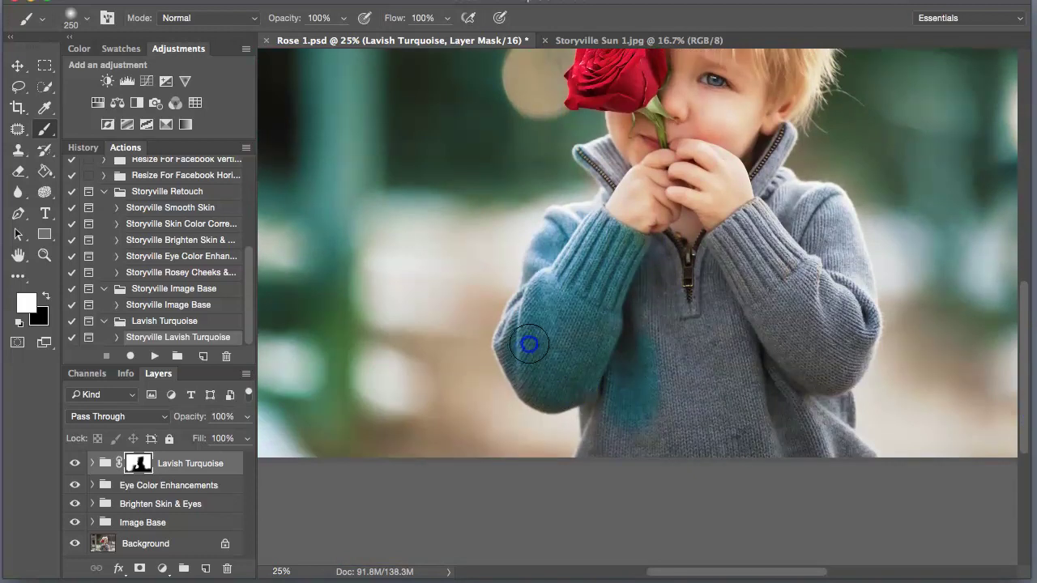
{"action": "mouse_move", "coordinate": [610, 455]}
{"action": "left_mouse_down"}
{"action": "mouse_move", "coordinate": [610, 401]}
{"action": "mouse_move", "coordinate": [630, 381]}
{"action": "mouse_move", "coordinate": [666, 499]}
{"action": "mouse_move", "coordinate": [661, 409]}
{"action": "mouse_move", "coordinate": [688, 391]}
{"action": "mouse_move", "coordinate": [736, 473]}
{"action": "mouse_move", "coordinate": [719, 405]}
{"action": "mouse_move", "coordinate": [780, 486]}
{"action": "mouse_move", "coordinate": [763, 371]}
{"action": "mouse_move", "coordinate": [788, 448]}
{"action": "mouse_move", "coordinate": [824, 447]}
{"action": "mouse_move", "coordinate": [852, 468]}
{"action": "mouse_move", "coordinate": [824, 408]}
{"action": "mouse_move", "coordinate": [840, 383]}
{"action": "mouse_move", "coordinate": [826, 362]}
{"action": "mouse_move", "coordinate": [850, 354]}
{"action": "mouse_move", "coordinate": [861, 311]}
{"action": "mouse_move", "coordinate": [843, 274]}
{"action": "left_mouse_up"}
{"action": "mouse_move", "coordinate": [835, 230]}
{"action": "left_mouse_down"}
{"action": "mouse_move", "coordinate": [819, 199]}
{"action": "mouse_move", "coordinate": [761, 208]}
{"action": "mouse_move", "coordinate": [743, 229]}
{"action": "left_mouse_up"}
{"action": "key", "text": "bracketleft"}
{"action": "key", "text": "bracketleft"}
{"action": "mouse_move", "coordinate": [707, 313]}
{"action": "left_mouse_down"}
{"action": "mouse_move", "coordinate": [748, 331]}
{"action": "mouse_move", "coordinate": [795, 291]}
{"action": "mouse_move", "coordinate": [760, 374]}
{"action": "mouse_move", "coordinate": [807, 357]}
{"action": "mouse_move", "coordinate": [836, 300]}
{"action": "left_mouse_up"}
- Paint the turquoise onto both sides of the sweater's collar with a 100 px brush and touch up missed spots at 200 px
{"action": "key", "text": "bracketleft"}
{"action": "key", "text": "bracketleft"}
{"action": "left_click_drag", "start_coordinate": [582, 154], "coordinate": [603, 162]}
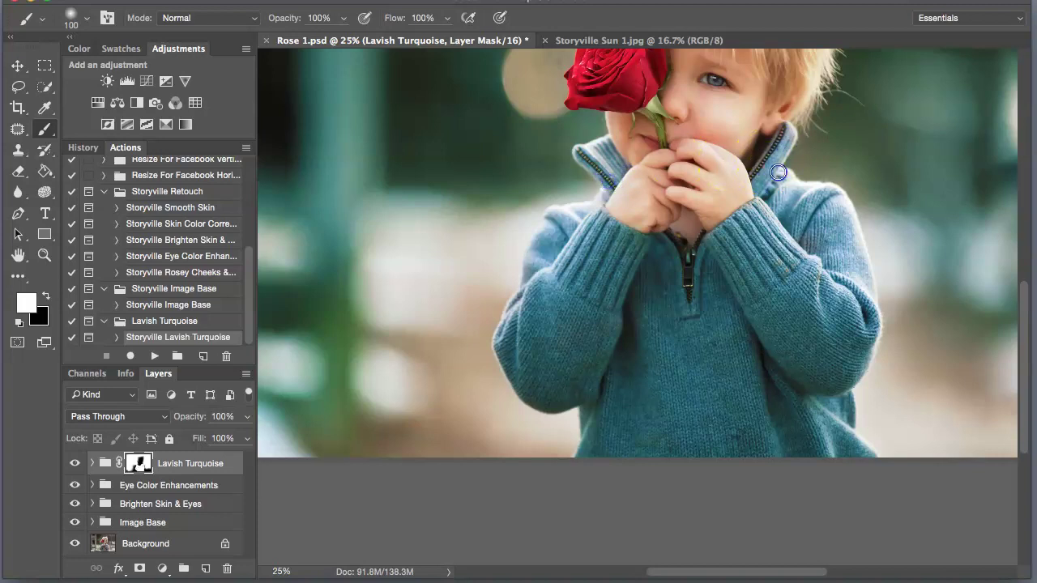
{"action": "key", "text": "bracketright"}
{"action": "key", "text": "bracketright"}
{"action": "key", "text": "bracketright"}
{"action": "key", "text": "bracketright"}
{"action": "left_click", "coordinate": [611, 335]}
{"action": "left_click_drag", "start_coordinate": [793, 202], "coordinate": [795, 198]}
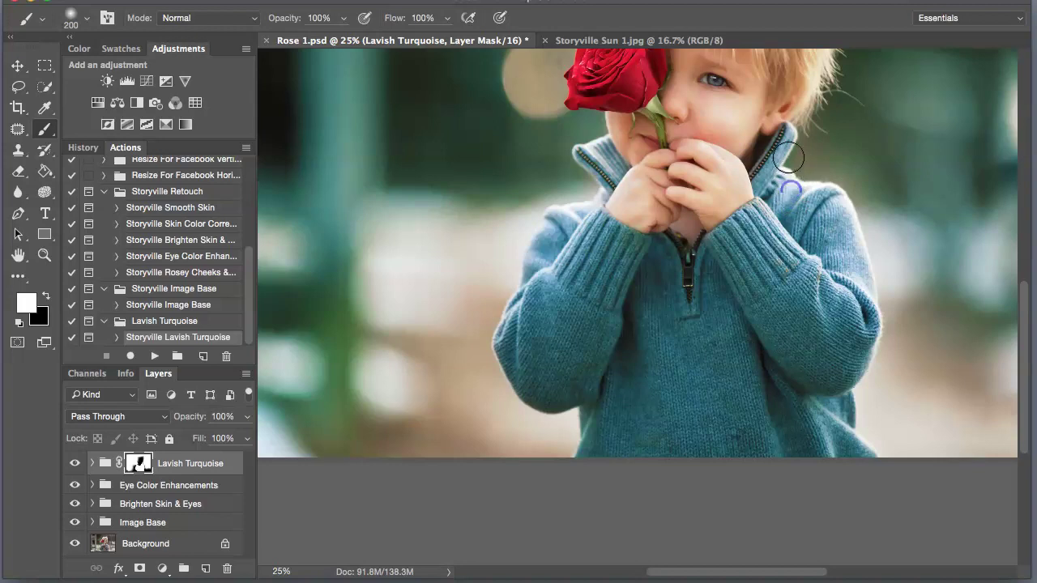
{"action": "left_click", "coordinate": [598, 171]}
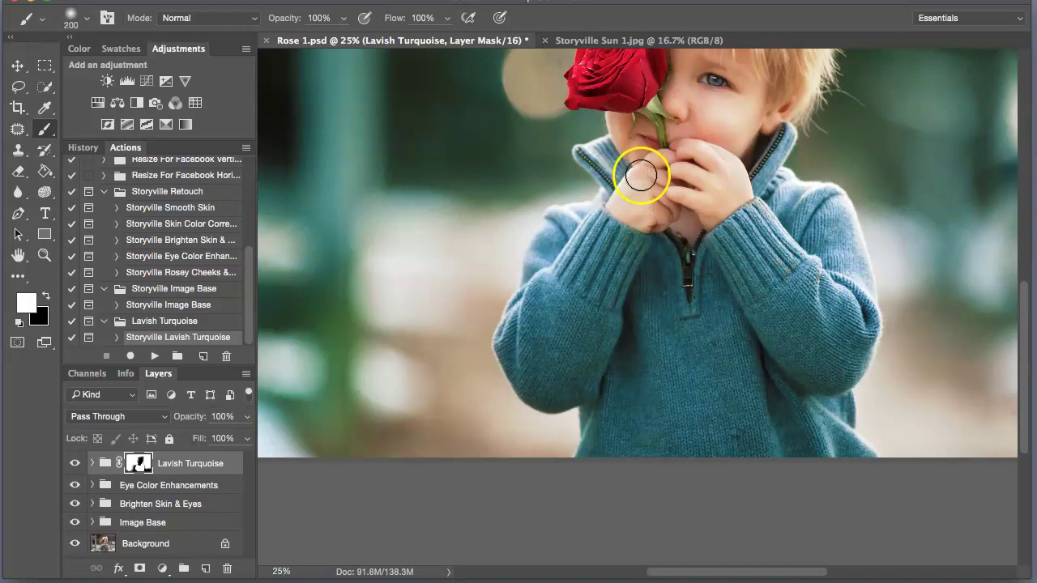
- Shift the Turquoise Base layer of the Lavish Turquoise group toward blue by setting its Neutrals to cyan +15 and yellow -8
{"action": "key", "text": "ctrl+minus"}
{"action": "key", "text": "ctrl+minus"}
{"action": "key", "text": "ctrl+plus"}
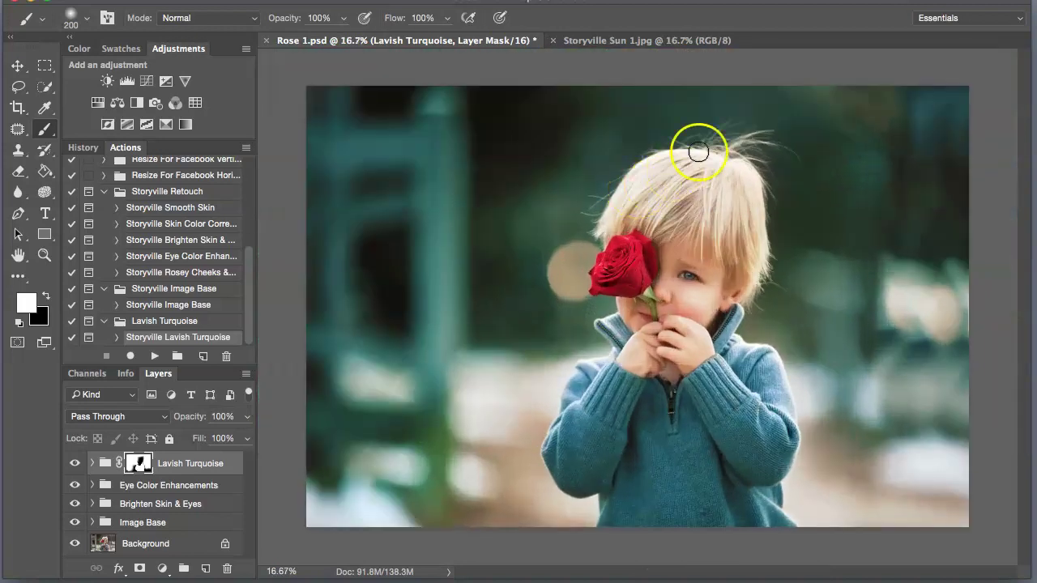
{"action": "left_click", "coordinate": [89, 463]}
{"action": "left_click", "coordinate": [246, 502]}
{"action": "left_click_drag", "start_coordinate": [246, 502], "coordinate": [247, 512]}
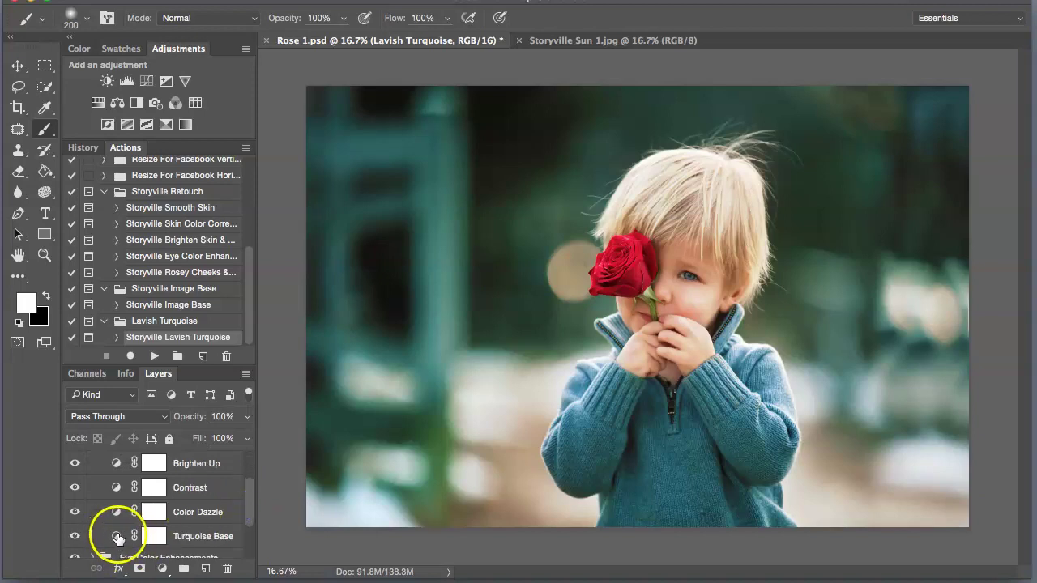
{"action": "double_click", "coordinate": [116, 537]}
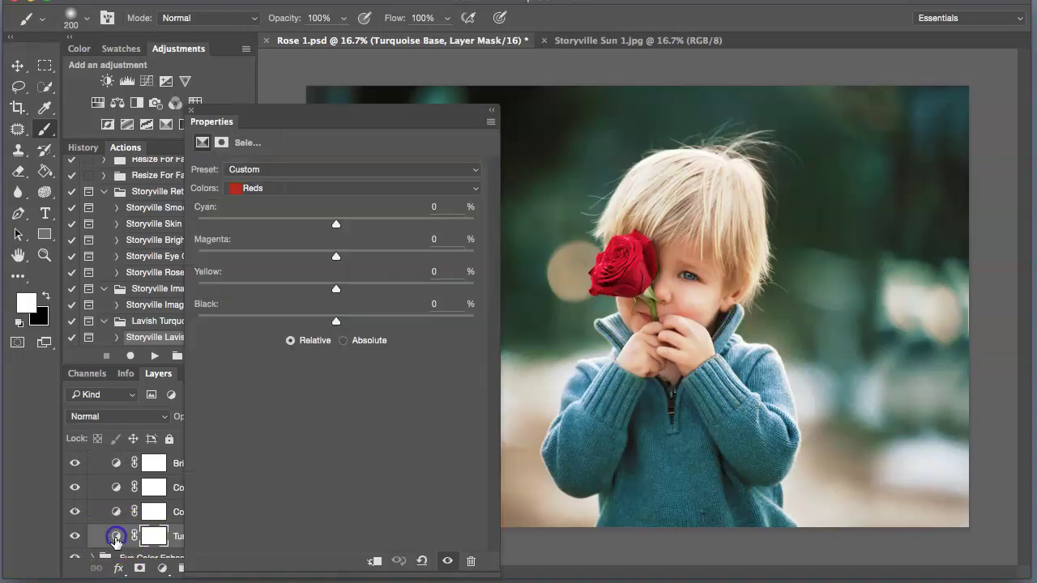
{"action": "left_click", "coordinate": [343, 189]}
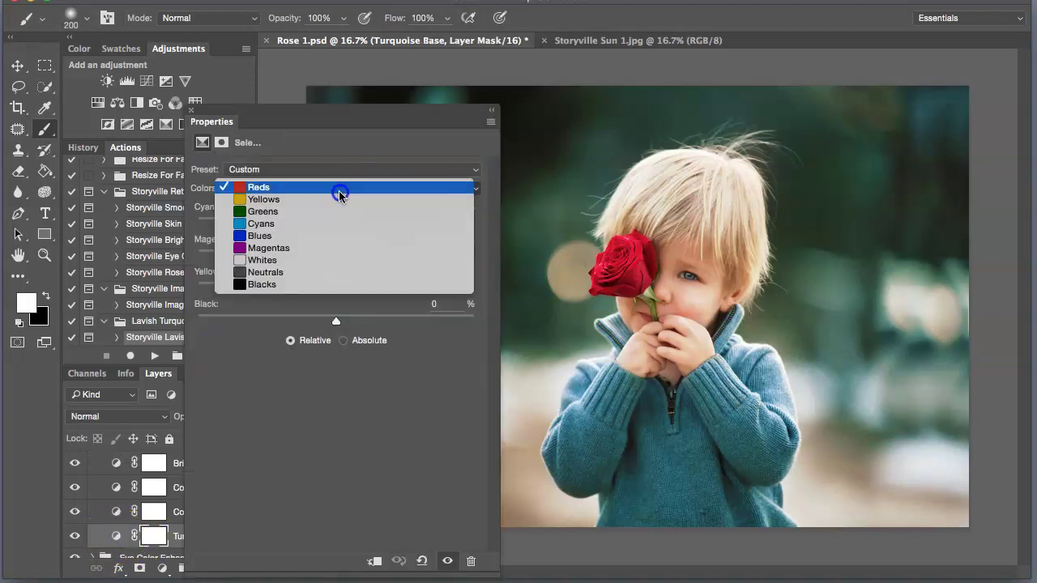
{"action": "left_click", "coordinate": [338, 272]}
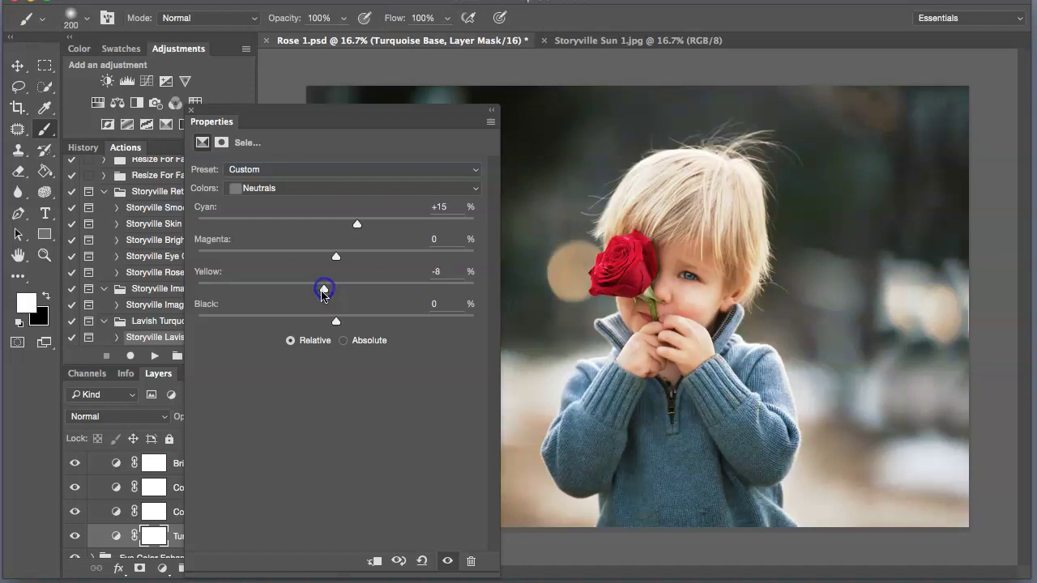
{"action": "left_click", "coordinate": [191, 110]}
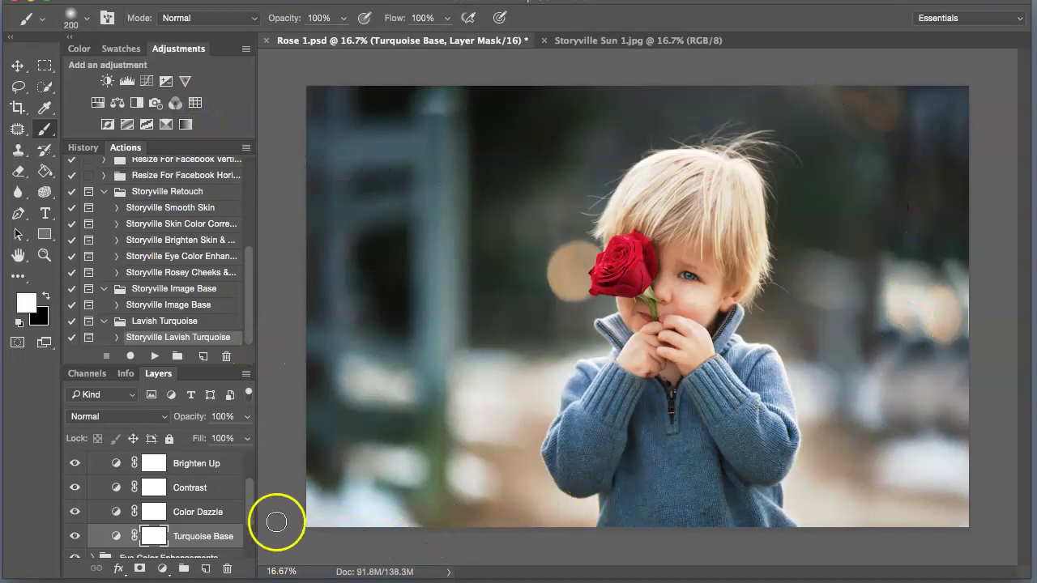
- Collapse the Lavish Turquoise group and toggle its visibility to compare the photo with and without the color shift
{"action": "scroll", "coordinate": [210, 494], "scroll_direction": "up", "scroll_amount": 2}
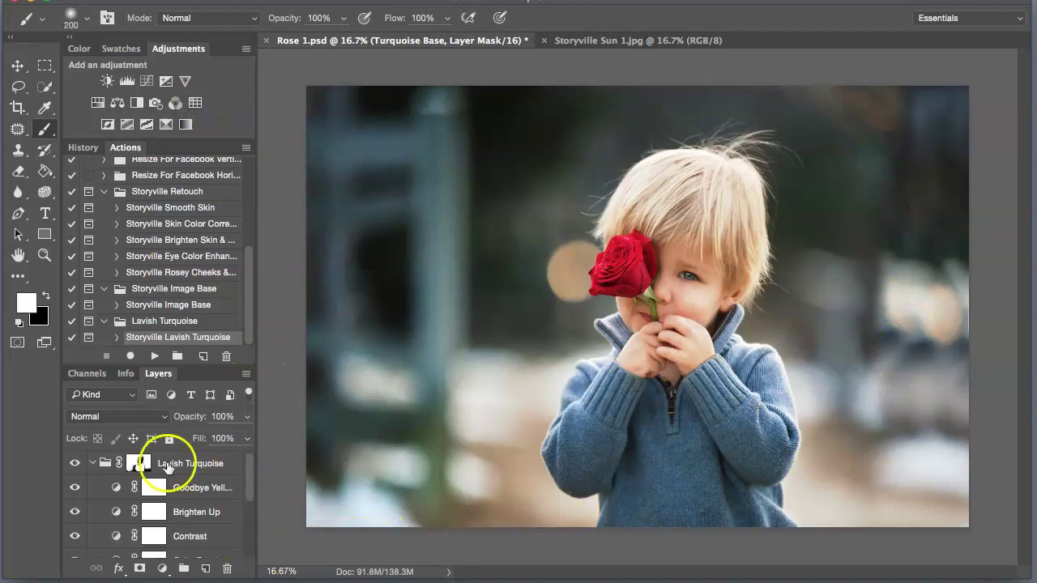
{"action": "left_click", "coordinate": [94, 462]}
{"action": "left_click", "coordinate": [74, 464]}
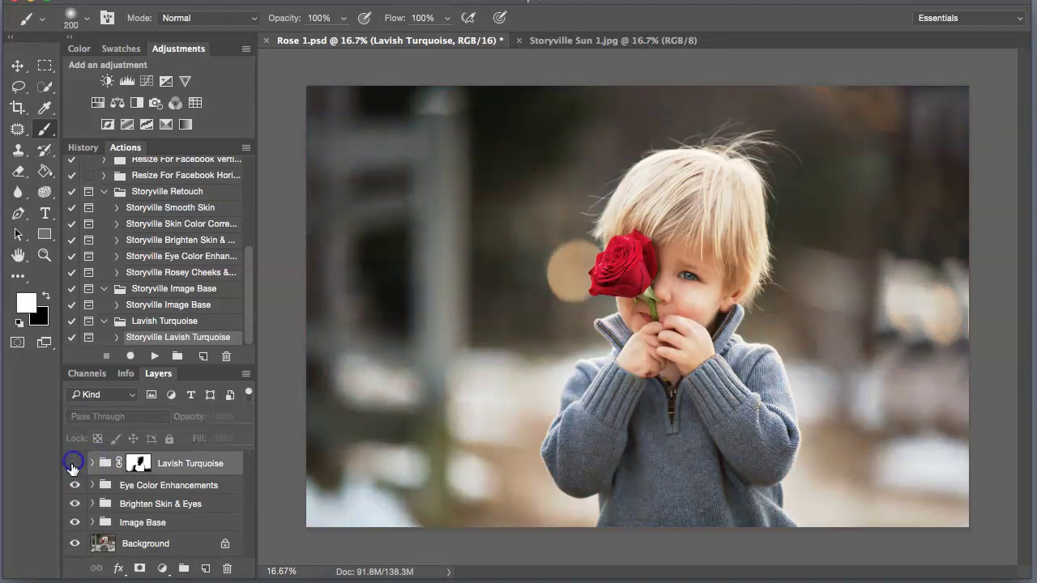
{"action": "left_click", "coordinate": [74, 463]}
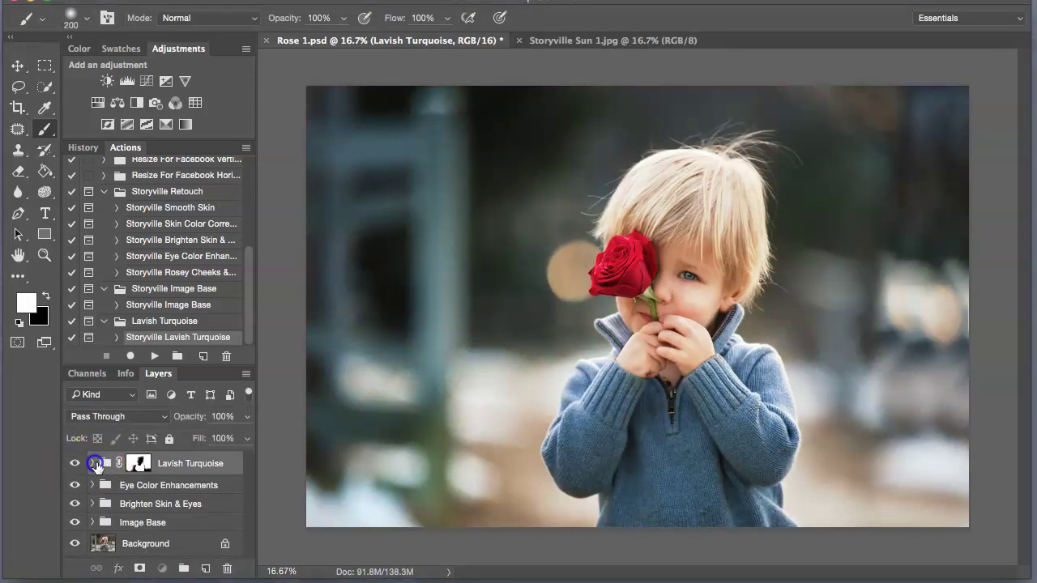
- Raise the saturation of the Color Dazzle layer inside the Lavish Turquoise group to +56
{"action": "left_click", "coordinate": [92, 463]}
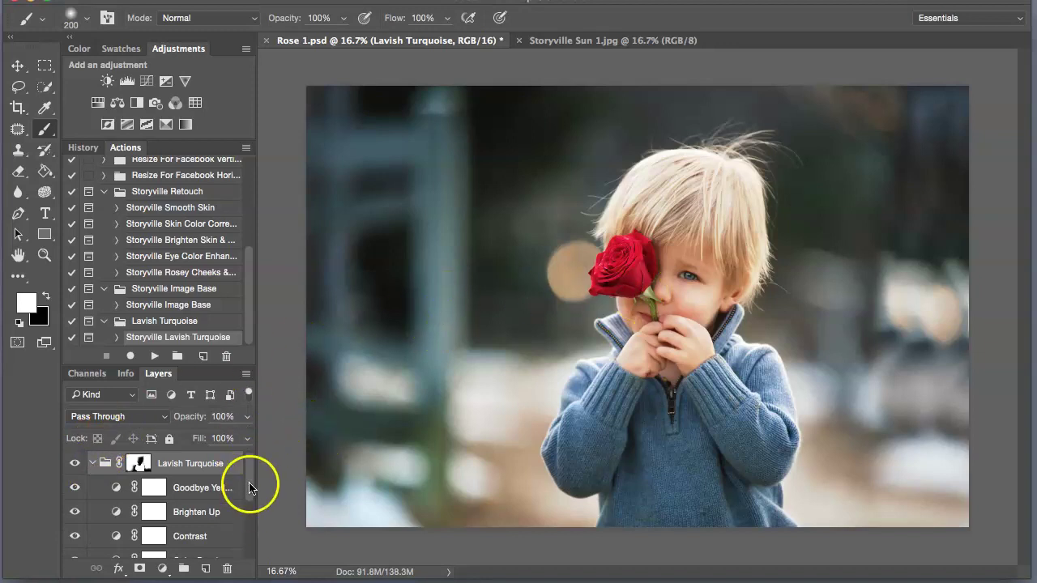
{"action": "left_click_drag", "start_coordinate": [251, 482], "coordinate": [252, 491]}
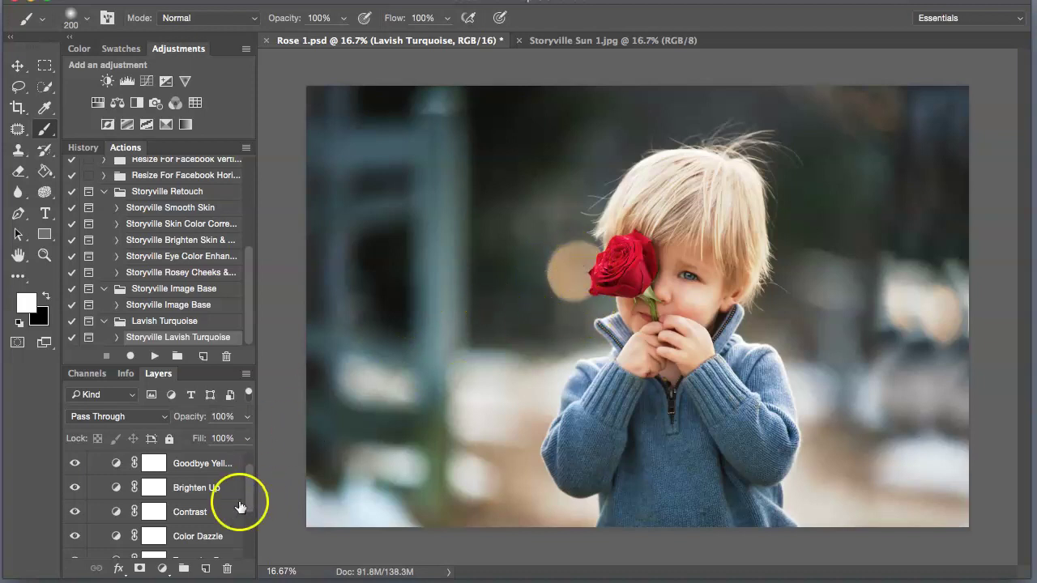
{"action": "left_click_drag", "start_coordinate": [249, 495], "coordinate": [249, 502]}
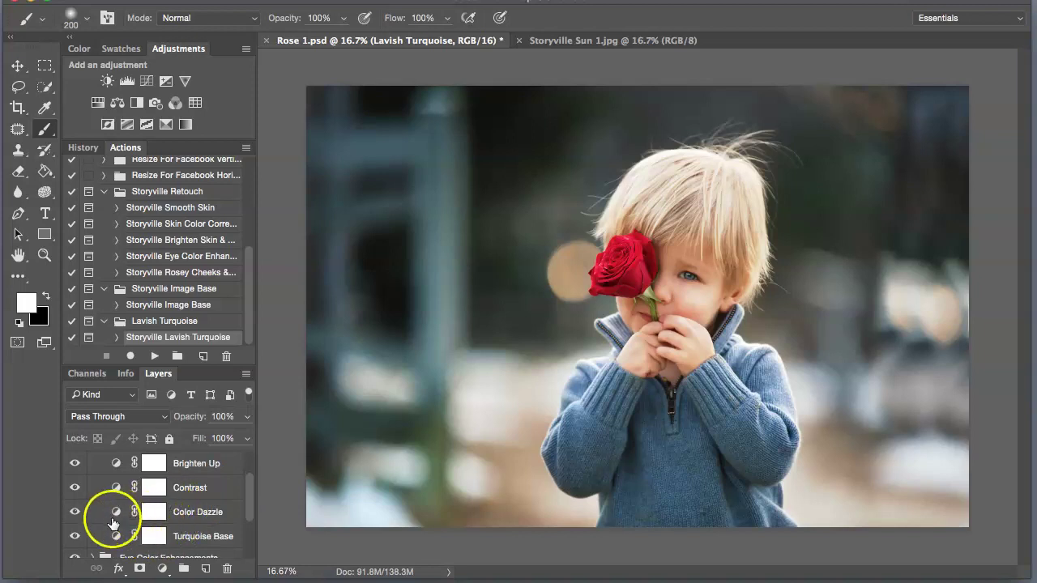
{"action": "double_click", "coordinate": [116, 512]}
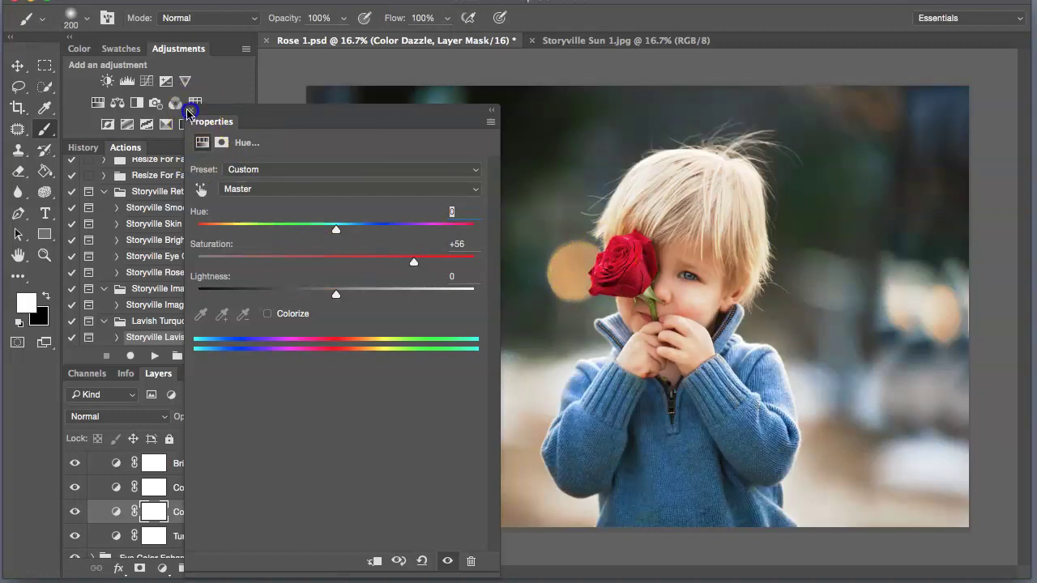
{"action": "left_click", "coordinate": [189, 111]}
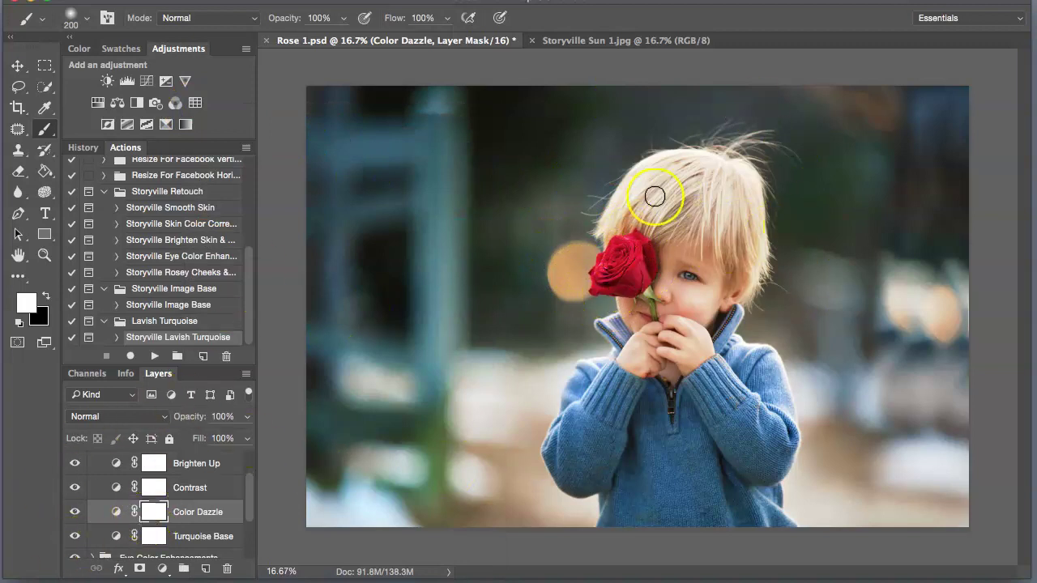
- Invert the Color Dazzle mask and paint white over the rose and the light circle beside it, checking the layer on and off
{"action": "double_click", "coordinate": [154, 511]}
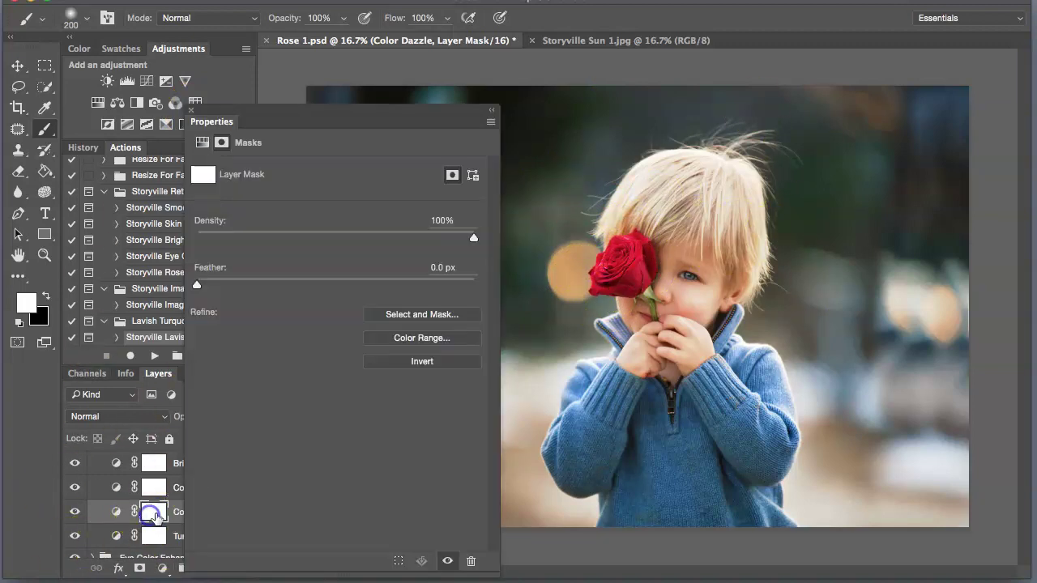
{"action": "left_click", "coordinate": [420, 363]}
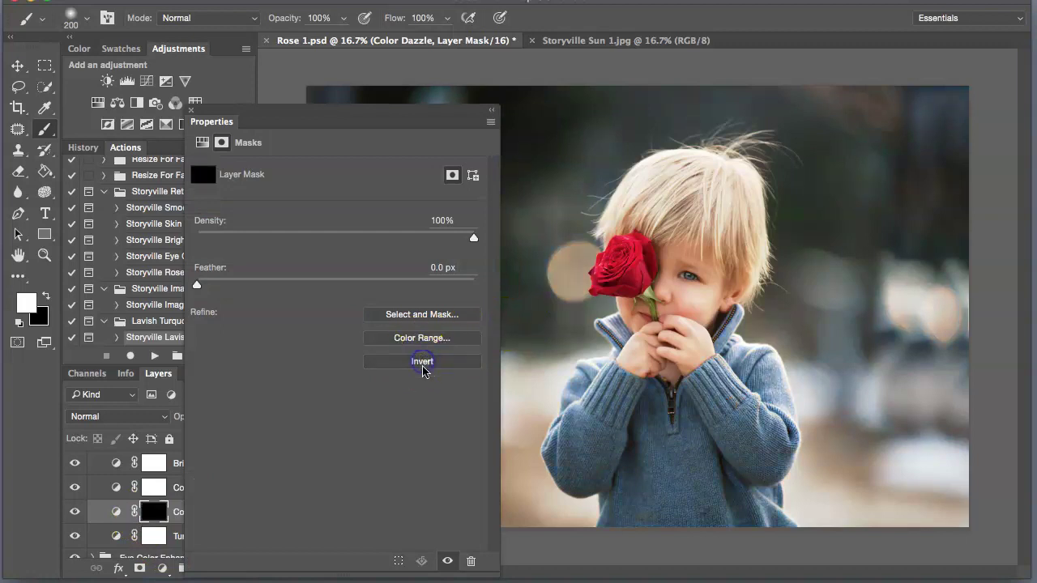
{"action": "left_click", "coordinate": [191, 110]}
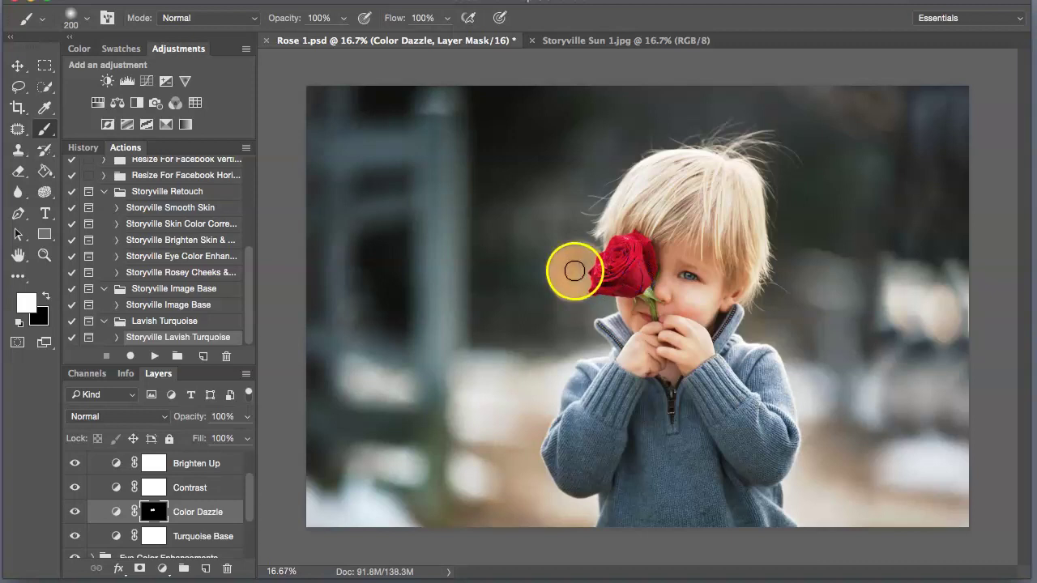
{"action": "left_click", "coordinate": [72, 513]}
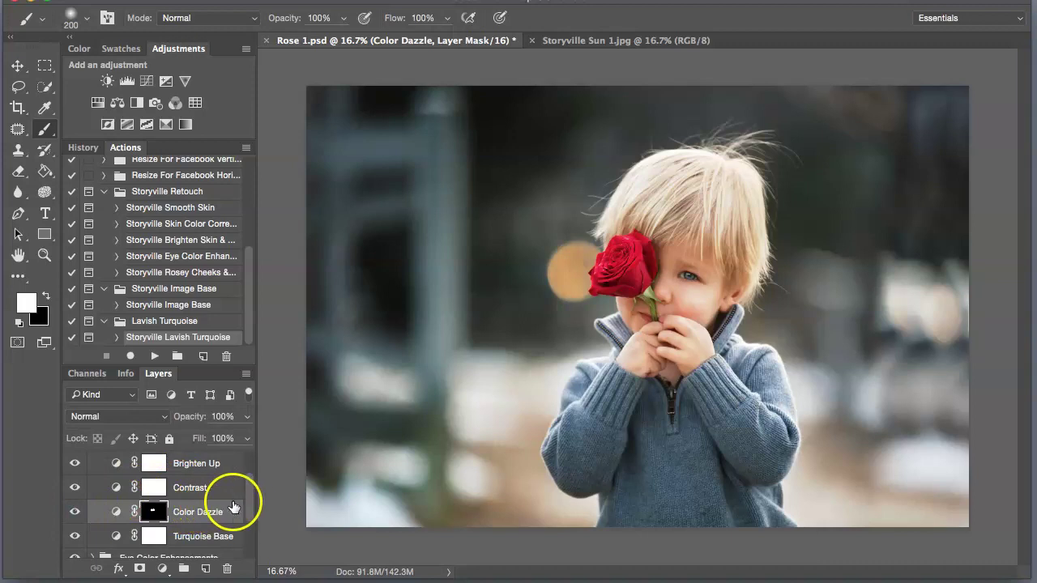
- Collapse the Lavish Turquoise group and compare the whole photo with the group hidden and shown
{"action": "scroll", "coordinate": [247, 494], "scroll_direction": "up", "scroll_amount": 2}
{"action": "left_click", "coordinate": [95, 462]}
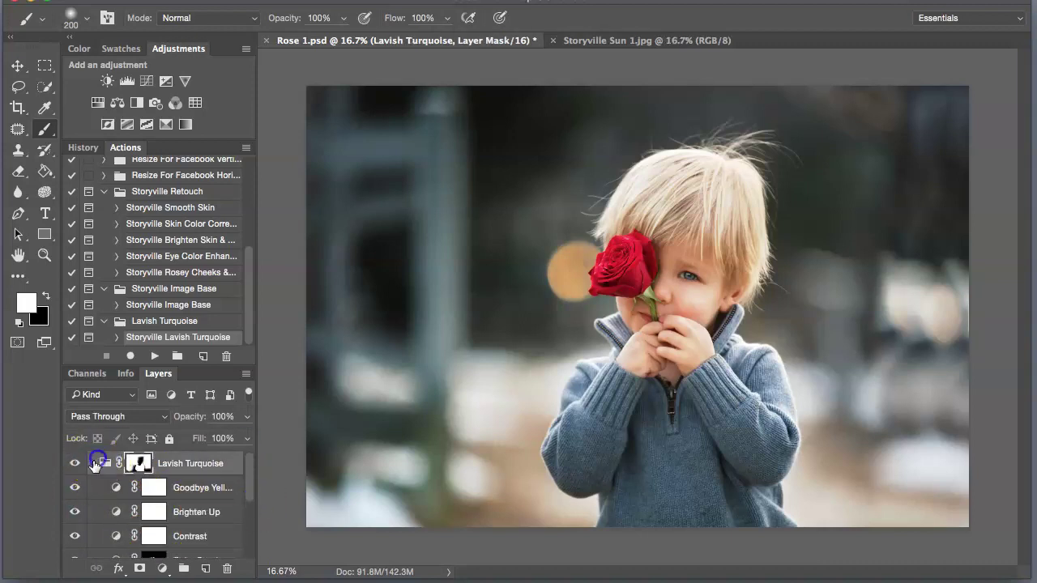
{"action": "left_click", "coordinate": [91, 463]}
{"action": "left_click", "coordinate": [75, 464]}
{"action": "left_click", "coordinate": [76, 463]}
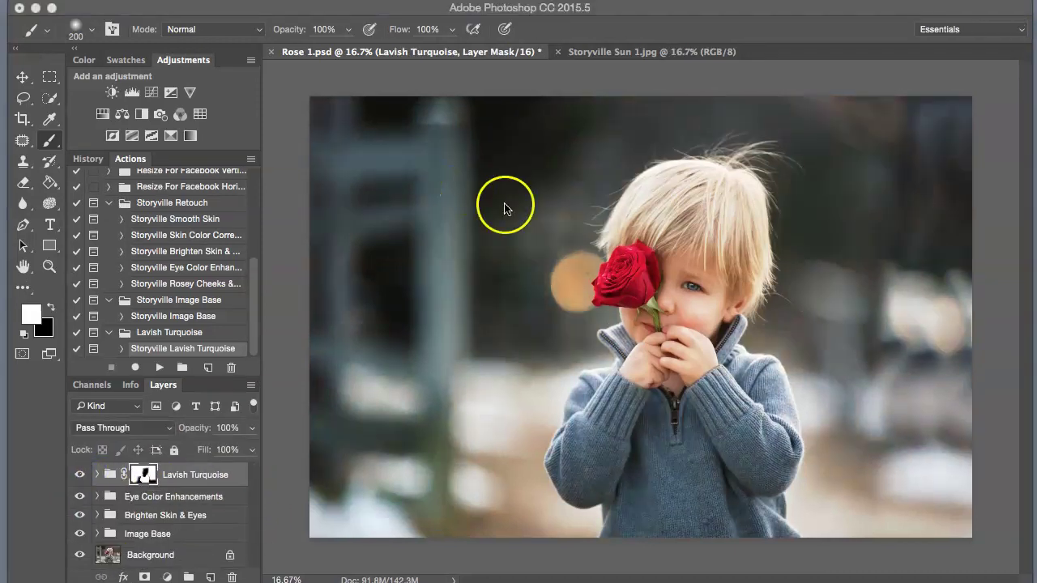
- Copy the entire Storyville Sun 1.jpg image and paste it into Rose 1.psd as a new layer
{"action": "left_click", "coordinate": [616, 52]}
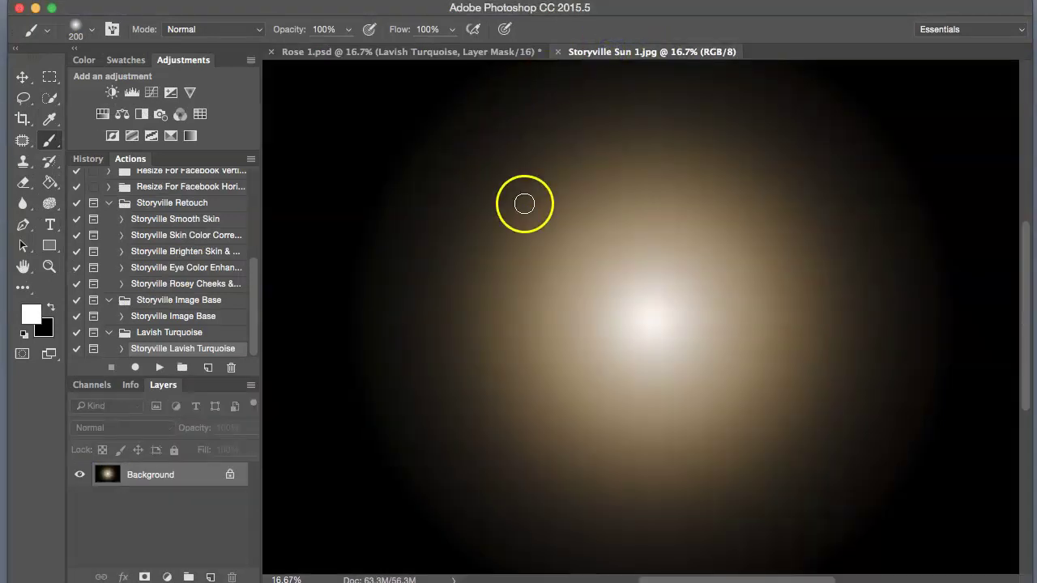
{"action": "key", "text": "super+a"}
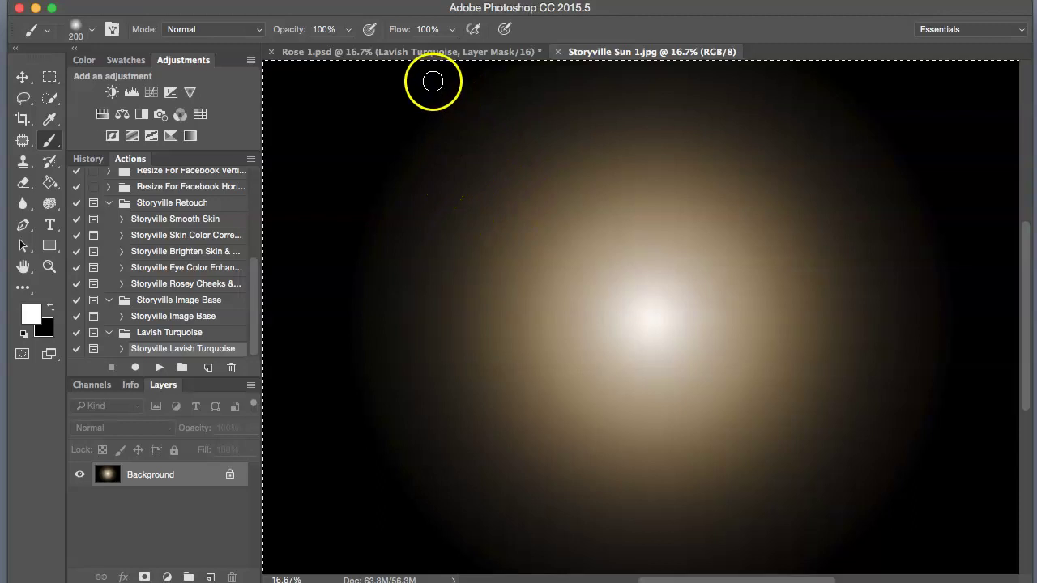
{"action": "left_click", "coordinate": [492, 52]}
{"action": "key", "text": "super+v"}
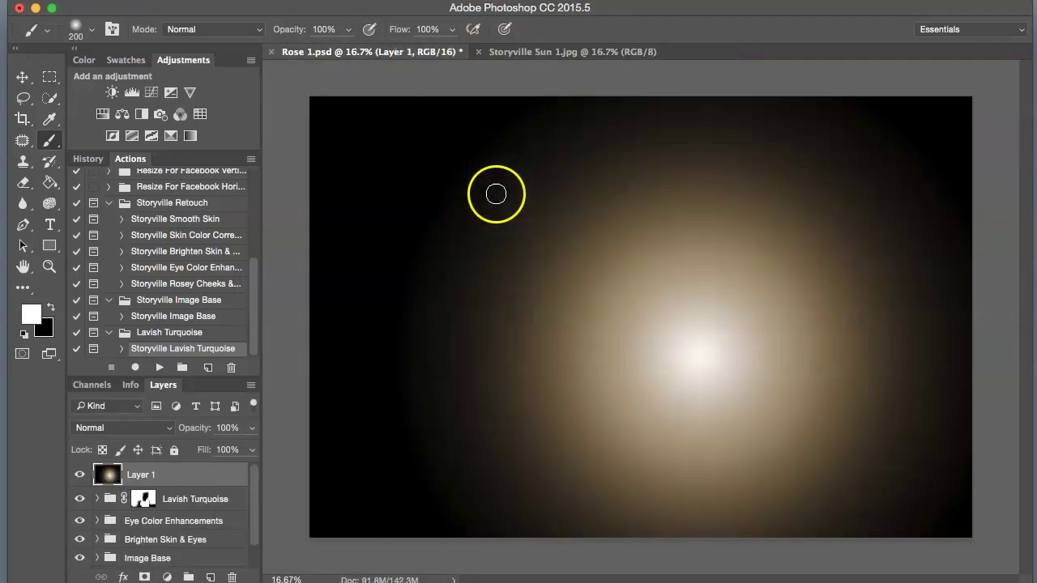
- Set the pasted sun layer's blend mode to Screen and compare the photo with the layer hidden and shown
{"action": "left_click", "coordinate": [134, 427]}
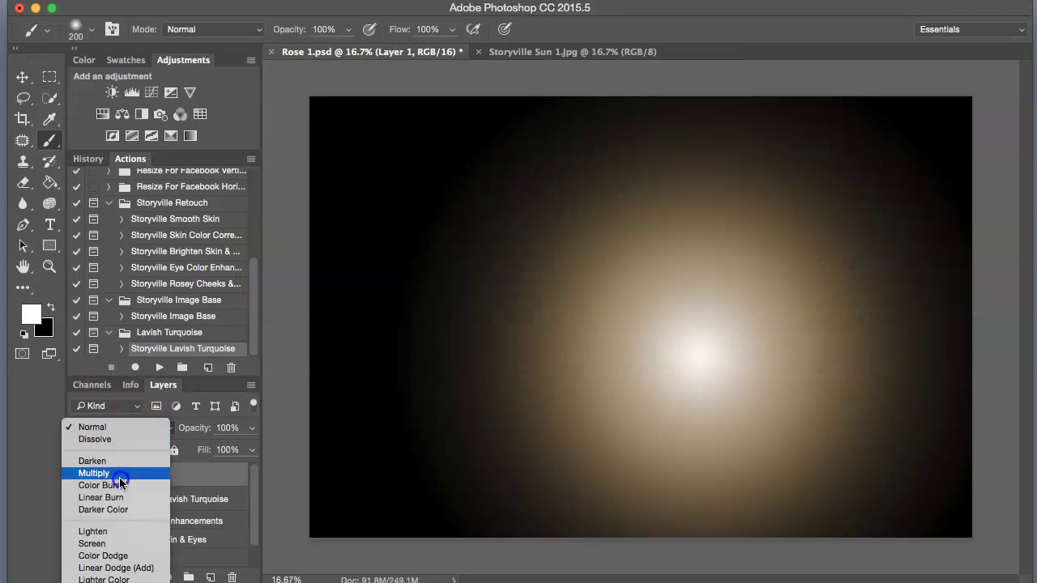
{"action": "left_click", "coordinate": [96, 544]}
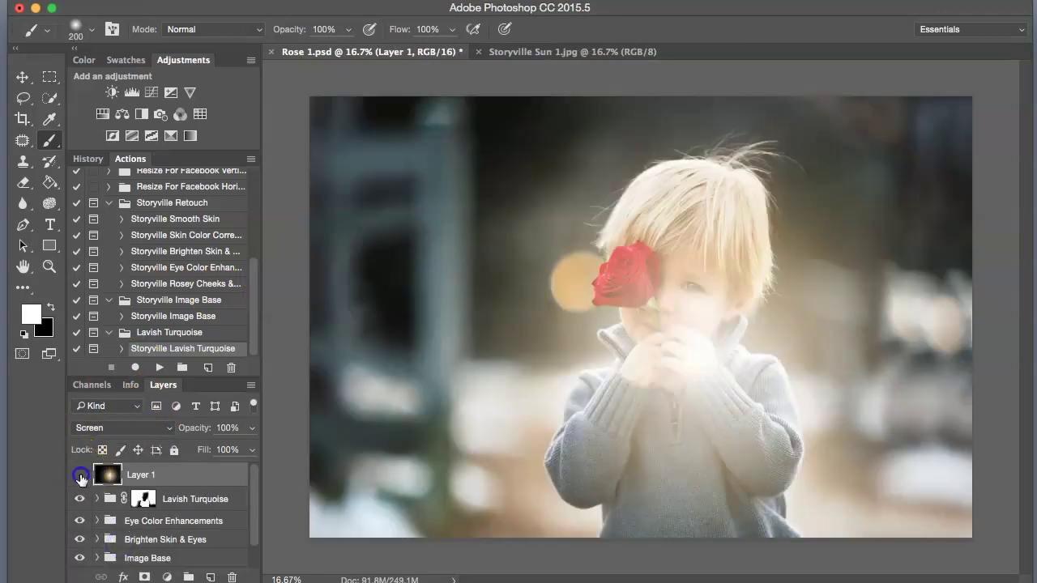
{"action": "left_click", "coordinate": [79, 474]}
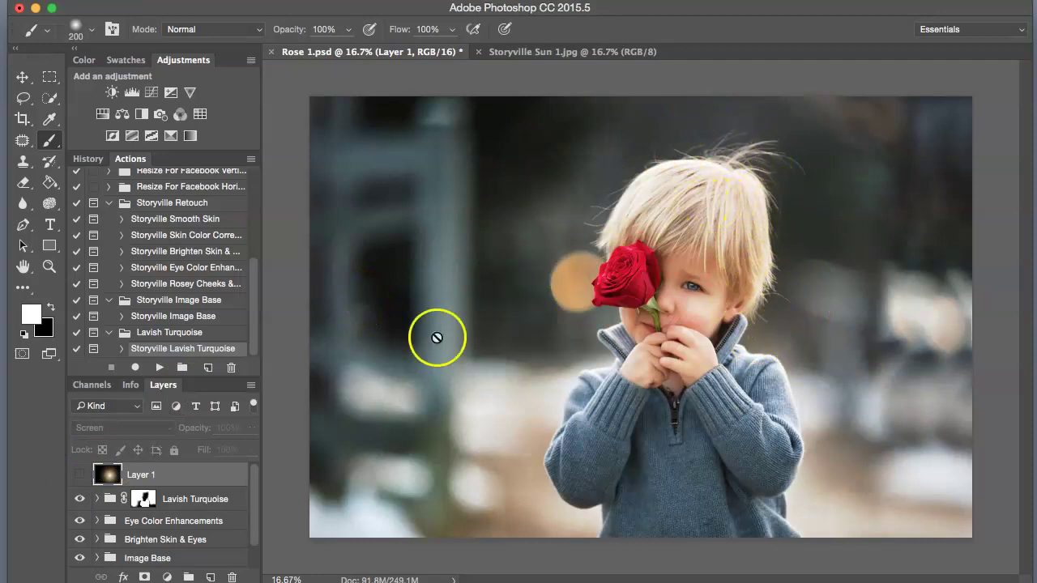
{"action": "left_click", "coordinate": [78, 476]}
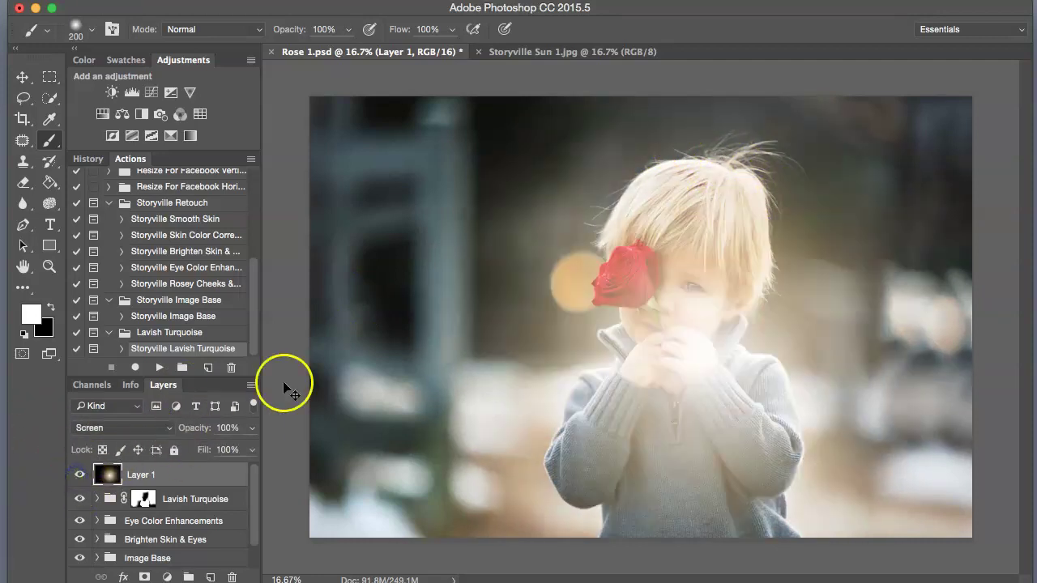
- Free-transform the sun layer so its bright center sits at the photo's upper edge, above and to the right of the boy's head
{"action": "key", "text": "super+t"}
{"action": "left_click_drag", "start_coordinate": [612, 444], "coordinate": [725, 186]}
{"action": "left_click", "coordinate": [716, 30]}
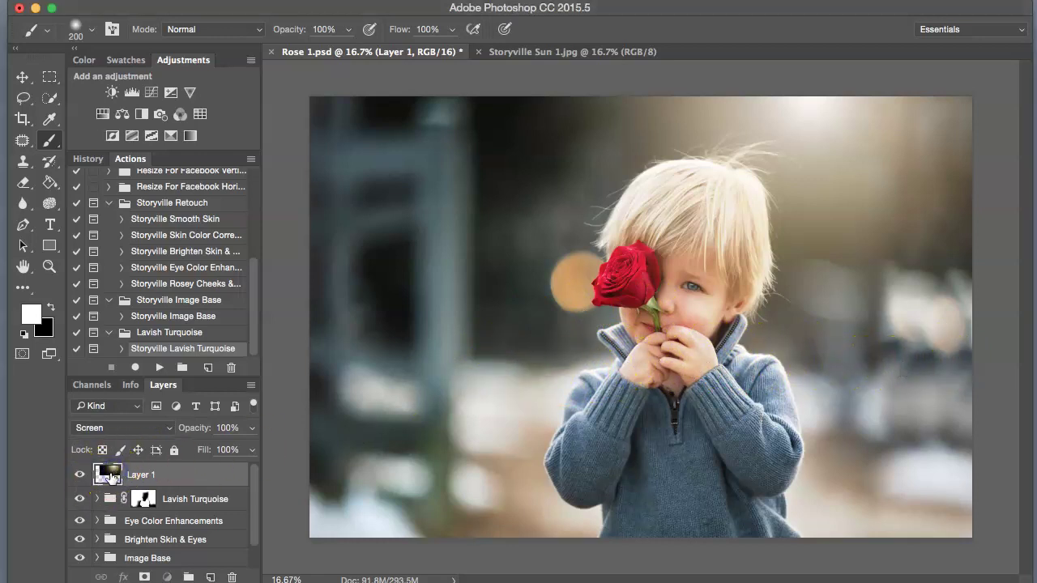
- Apply a Gaussian Blur with a 28.9 pixel radius to the sun layer and compare the photo with and without it
{"action": "key", "text": "space"}
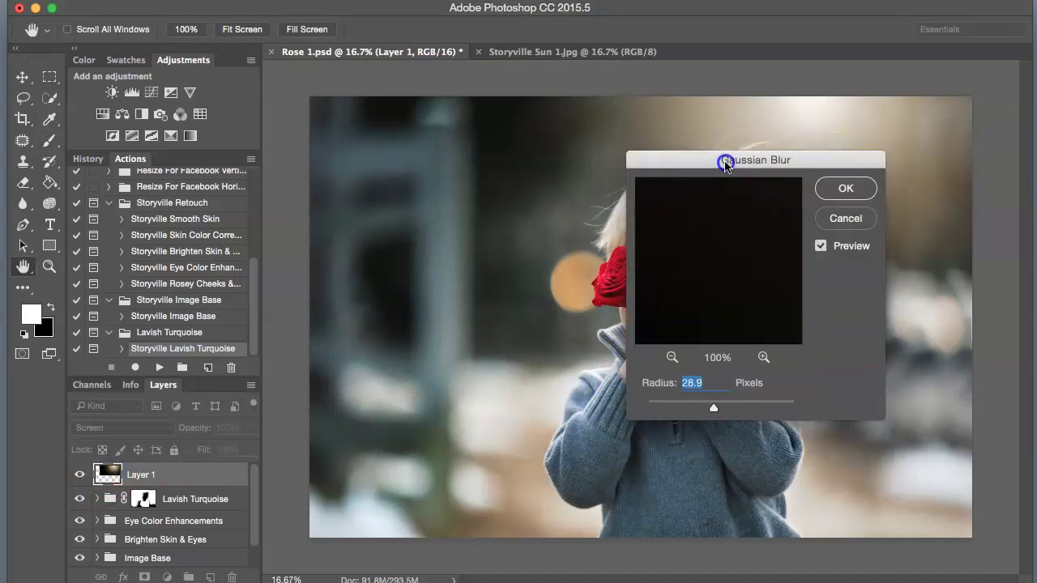
{"action": "left_click_drag", "start_coordinate": [791, 162], "coordinate": [555, 164]}
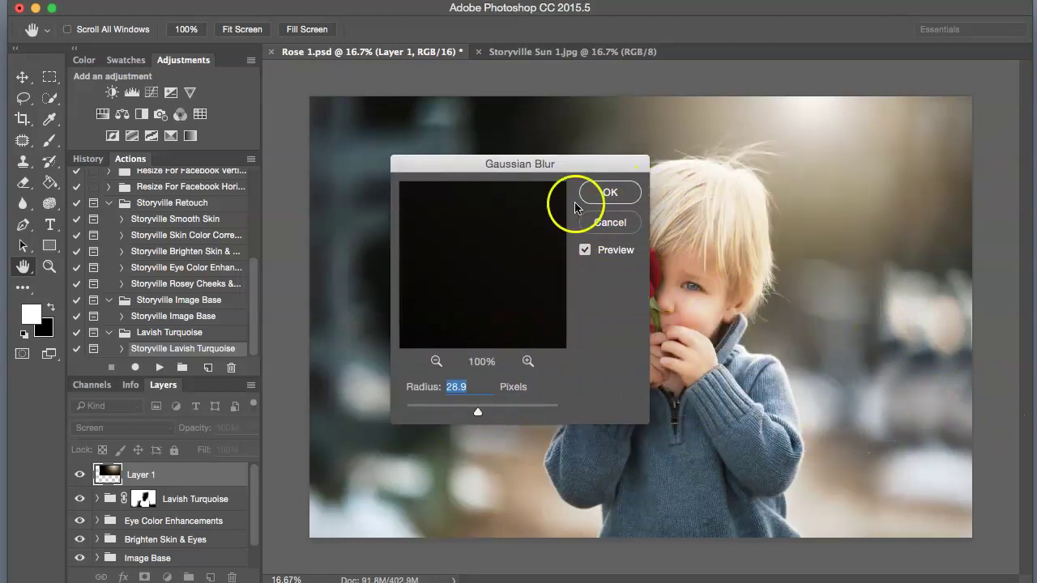
{"action": "left_click", "coordinate": [608, 192]}
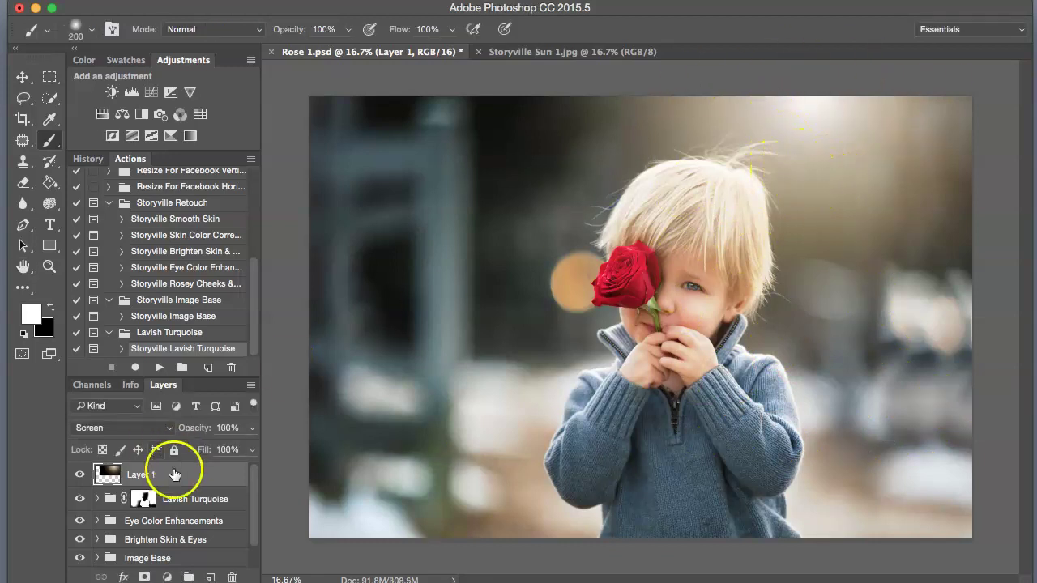
{"action": "left_click", "coordinate": [75, 476]}
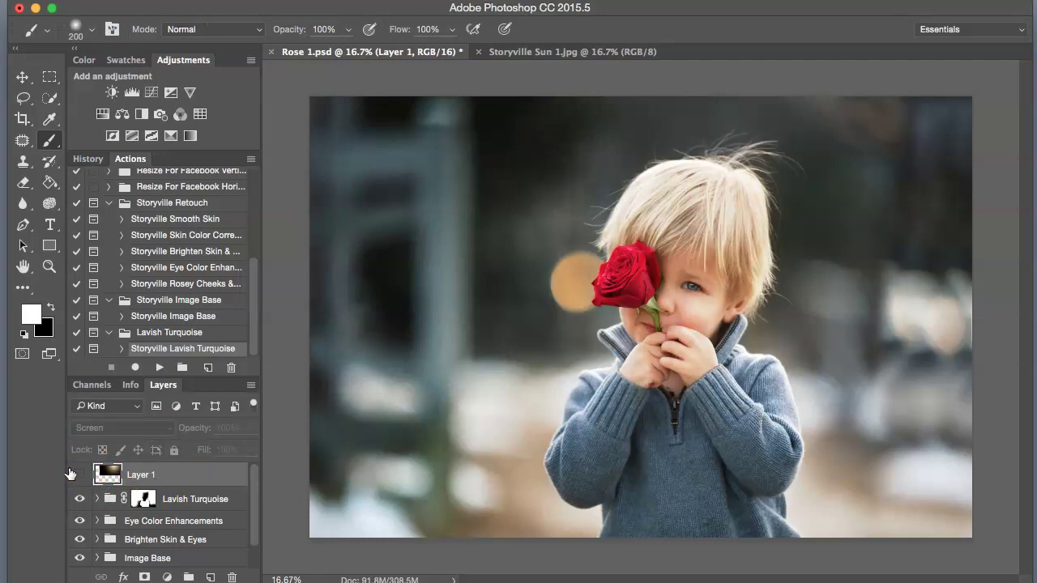
{"action": "left_click", "coordinate": [75, 475]}
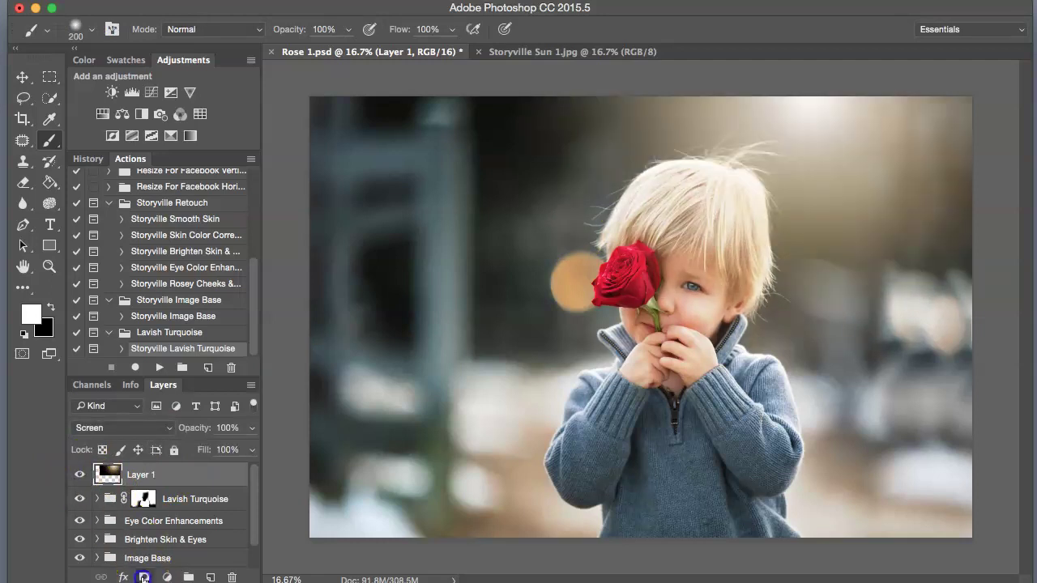
- Add a layer mask to the sun layer, paint it black over the boy's face with a 700 px brush, and compare the result
{"action": "left_click", "coordinate": [144, 578]}
{"action": "left_click", "coordinate": [51, 307]}
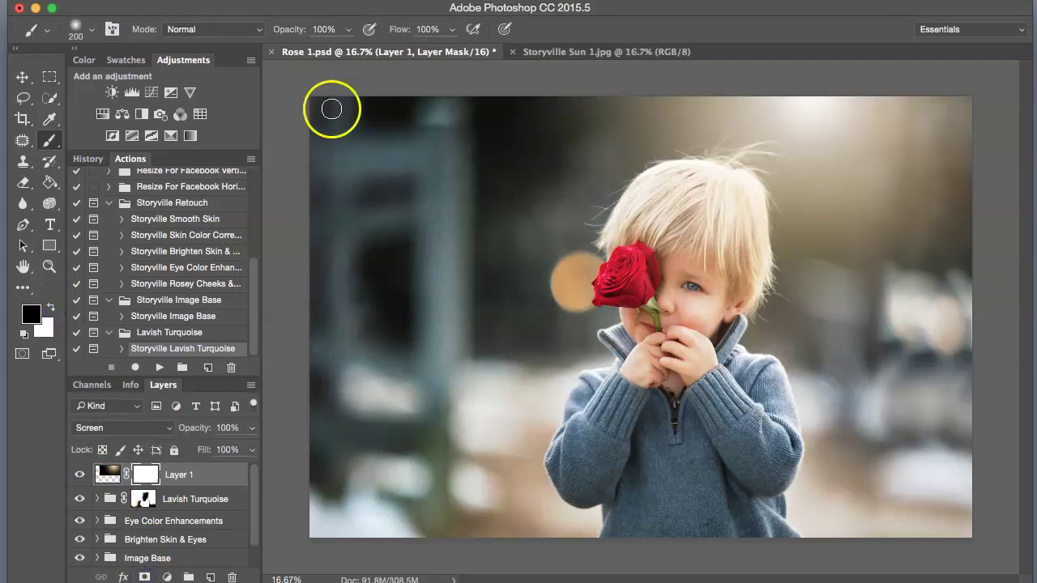
{"action": "key", "text": "bracketright"}
{"action": "key", "text": "bracketright"}
{"action": "key", "text": "bracketright"}
{"action": "key", "text": "bracketright"}
{"action": "key", "text": "bracketright"}
{"action": "key", "text": "bracketright"}
{"action": "mouse_move", "coordinate": [651, 275]}
{"action": "left_mouse_down"}
{"action": "mouse_move", "coordinate": [676, 296]}
{"action": "mouse_move", "coordinate": [736, 296]}
{"action": "mouse_move", "coordinate": [659, 297]}
{"action": "mouse_move", "coordinate": [669, 348]}
{"action": "mouse_move", "coordinate": [641, 270]}
{"action": "mouse_move", "coordinate": [692, 299]}
{"action": "mouse_move", "coordinate": [665, 292]}
{"action": "mouse_move", "coordinate": [688, 310]}
{"action": "left_mouse_up"}
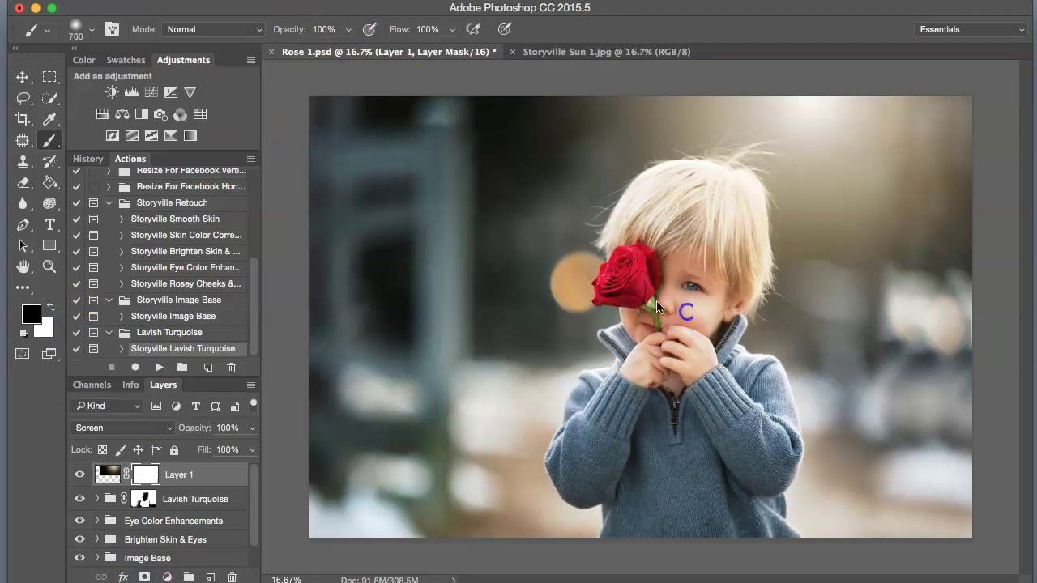
{"action": "left_click", "coordinate": [80, 475]}
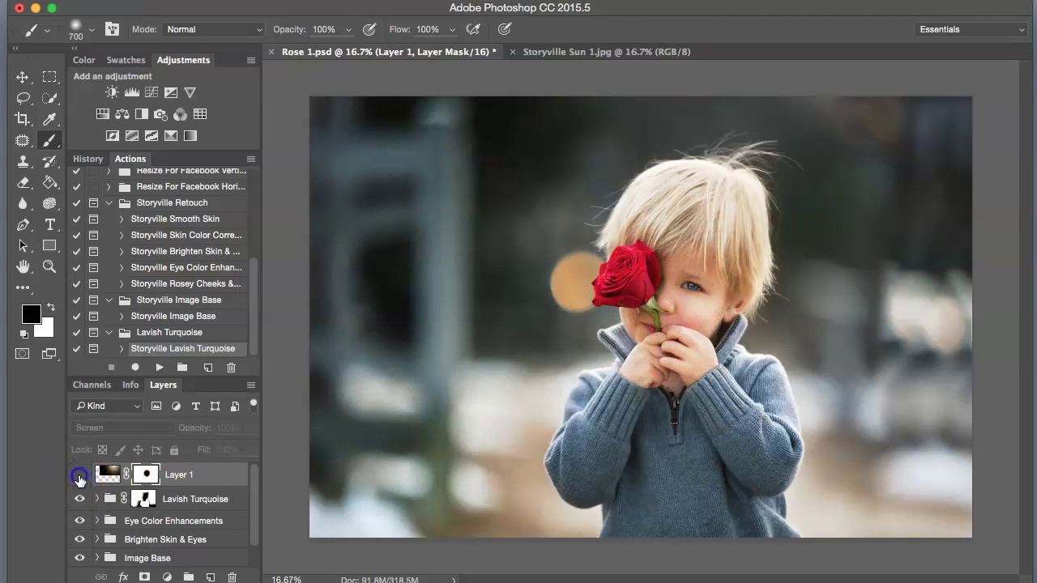
{"action": "left_click", "coordinate": [80, 475]}
{"action": "left_click", "coordinate": [108, 475]}
{"action": "key", "text": "x"}
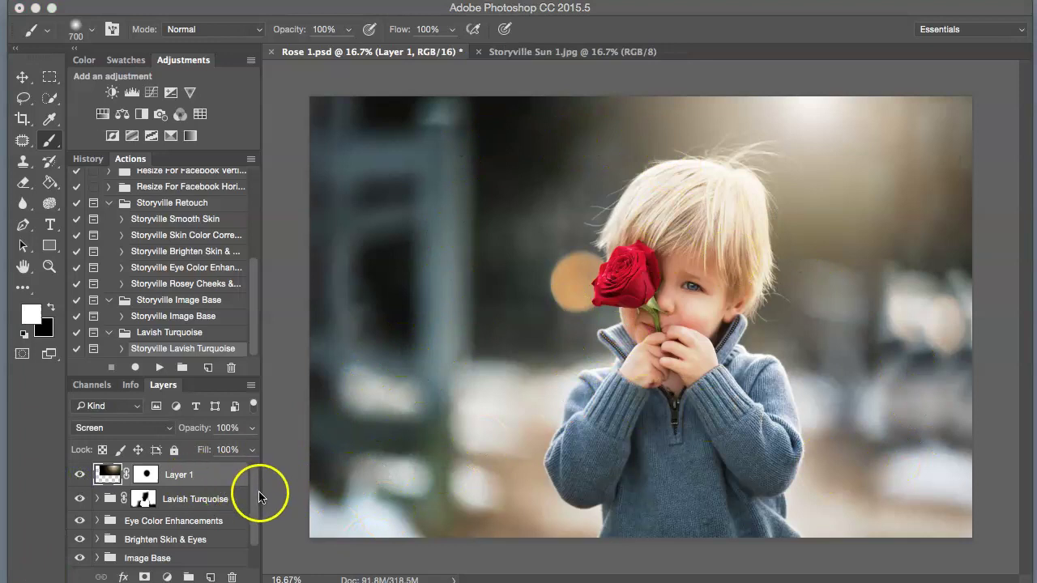
- Expand the Image Base group and set the Color Dazzle layer's opacity to 47%
{"action": "left_click_drag", "start_coordinate": [256, 495], "coordinate": [257, 518]}
{"action": "left_click", "coordinate": [97, 535]}
{"action": "left_click", "coordinate": [97, 534]}
{"action": "left_click", "coordinate": [97, 535]}
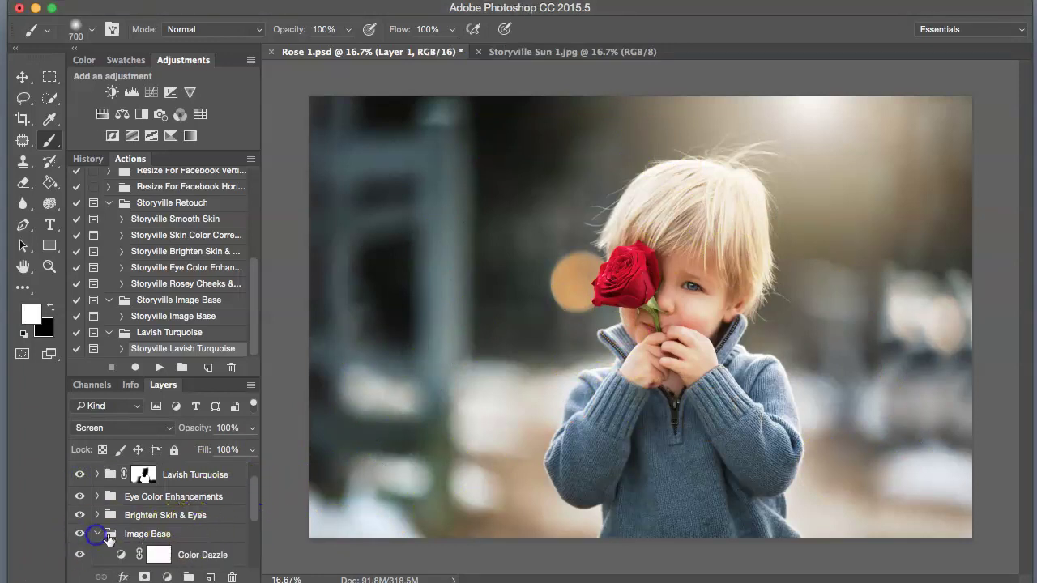
{"action": "left_click_drag", "start_coordinate": [258, 507], "coordinate": [256, 519]}
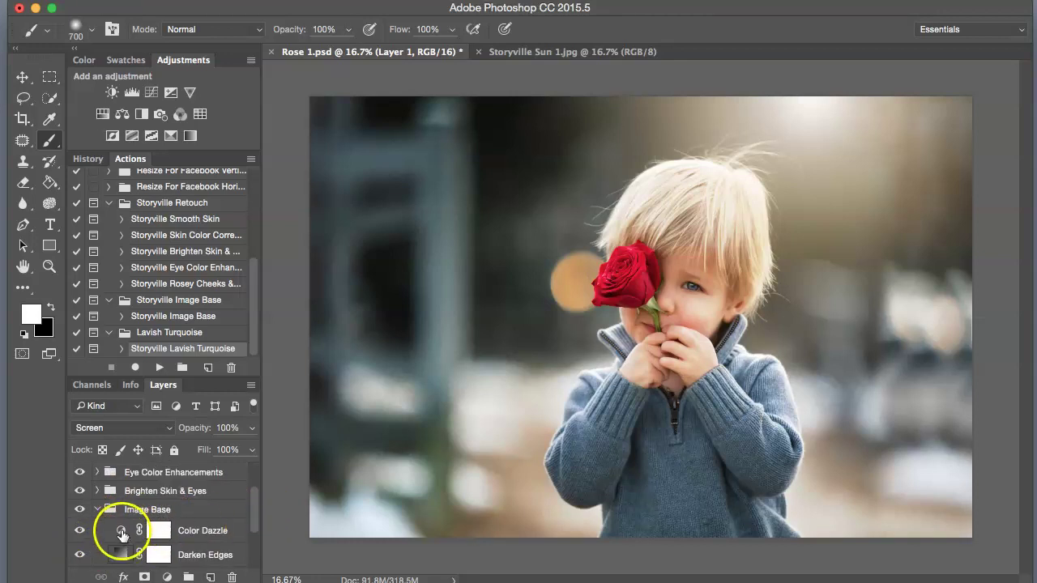
{"action": "left_click", "coordinate": [121, 530]}
{"action": "left_click_drag", "start_coordinate": [201, 434], "coordinate": [197, 431]}
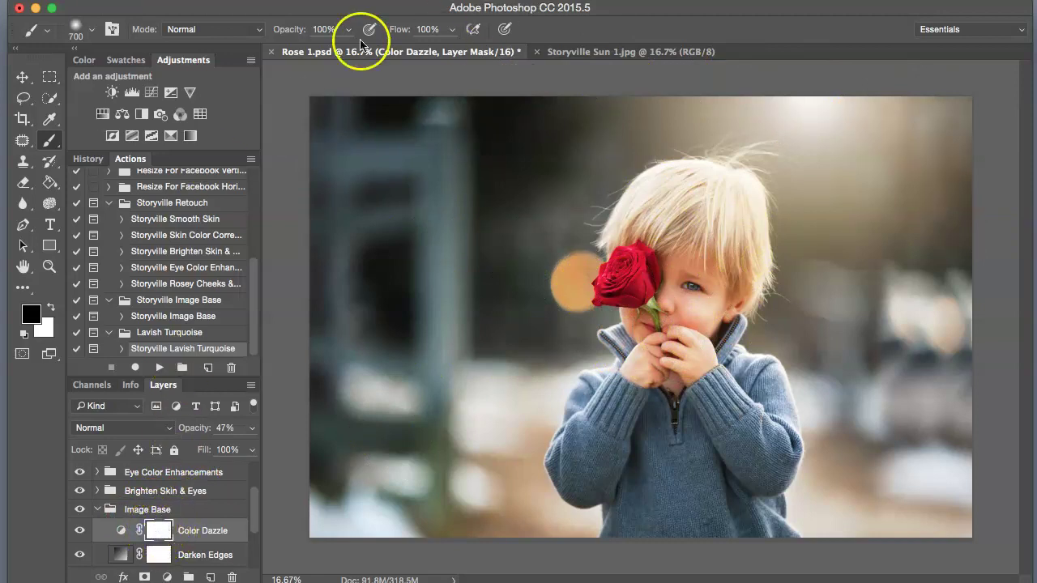
- Paint black at 66% brush opacity over the boy's face on the Color Dazzle mask and compare with Image Base hidden
{"action": "left_click", "coordinate": [305, 36]}
{"action": "mouse_move", "coordinate": [684, 290]}
{"action": "left_mouse_down"}
{"action": "mouse_move", "coordinate": [663, 316]}
{"action": "mouse_move", "coordinate": [674, 327]}
{"action": "mouse_move", "coordinate": [669, 349]}
{"action": "mouse_move", "coordinate": [694, 356]}
{"action": "mouse_move", "coordinate": [700, 235]}
{"action": "mouse_move", "coordinate": [668, 221]}
{"action": "mouse_move", "coordinate": [704, 302]}
{"action": "mouse_move", "coordinate": [650, 337]}
{"action": "mouse_move", "coordinate": [676, 364]}
{"action": "mouse_move", "coordinate": [684, 231]}
{"action": "mouse_move", "coordinate": [692, 319]}
{"action": "mouse_move", "coordinate": [629, 368]}
{"action": "mouse_move", "coordinate": [697, 275]}
{"action": "mouse_move", "coordinate": [697, 229]}
{"action": "mouse_move", "coordinate": [698, 323]}
{"action": "left_mouse_up"}
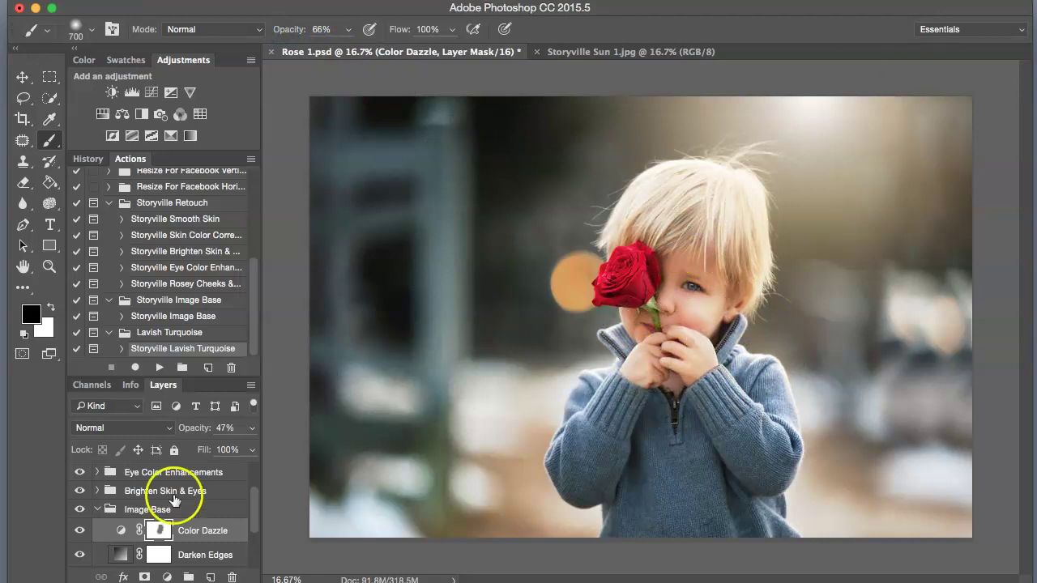
{"action": "left_click", "coordinate": [78, 510]}
{"action": "left_click", "coordinate": [78, 511]}
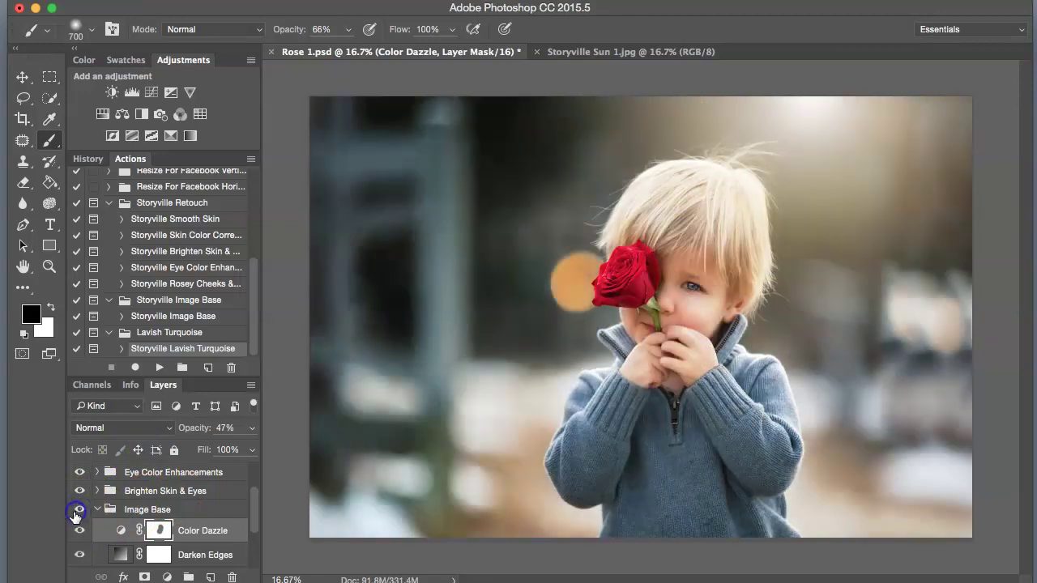
- Set the Darken Edges layer's opacity to 35%, compare with Image Base hidden and shown, and collapse the group
{"action": "left_click", "coordinate": [118, 554]}
{"action": "key", "text": "x"}
{"action": "left_click_drag", "start_coordinate": [205, 429], "coordinate": [194, 427]}
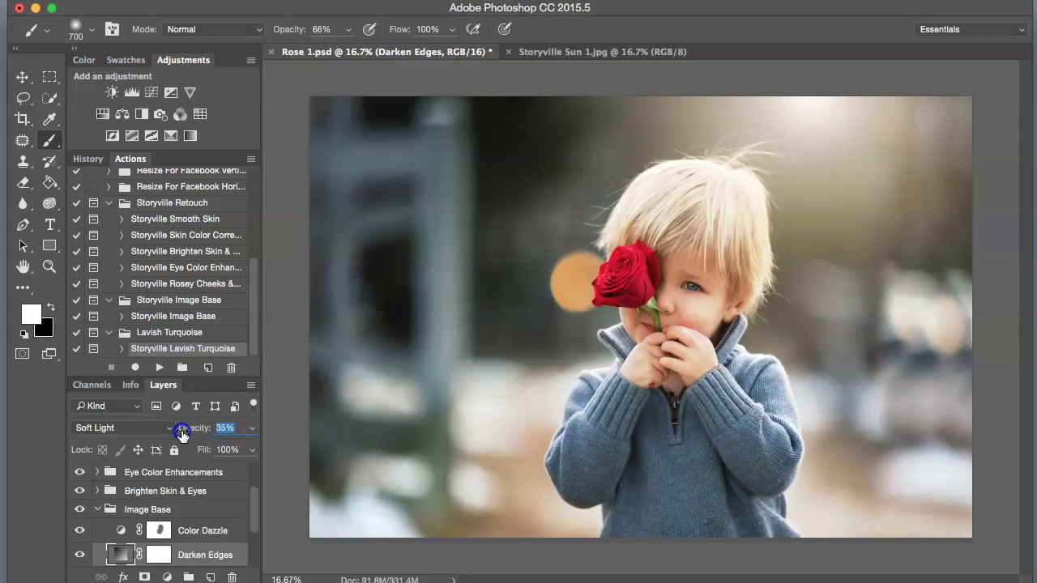
{"action": "left_click", "coordinate": [81, 510]}
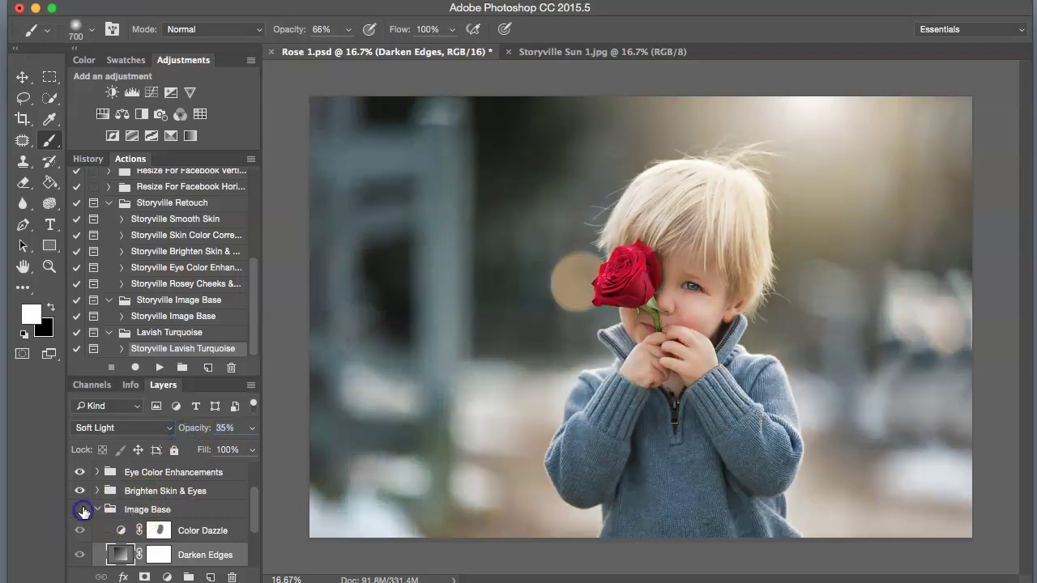
{"action": "left_click", "coordinate": [81, 509]}
{"action": "left_click", "coordinate": [97, 509]}
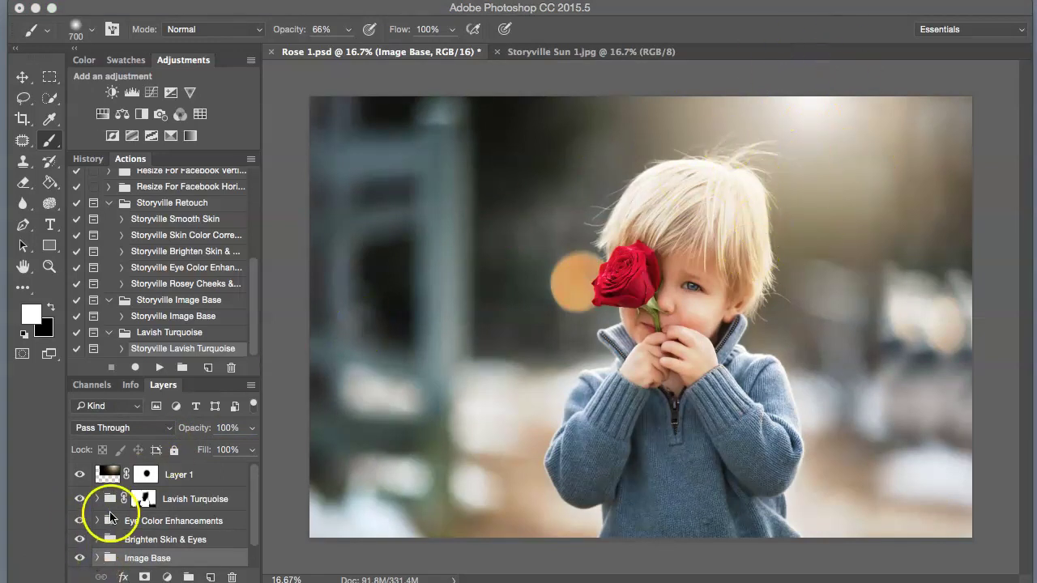
- Add a Hue/Saturation adjustment clipped to the sun layer with Saturation +25
{"action": "left_click", "coordinate": [104, 474]}
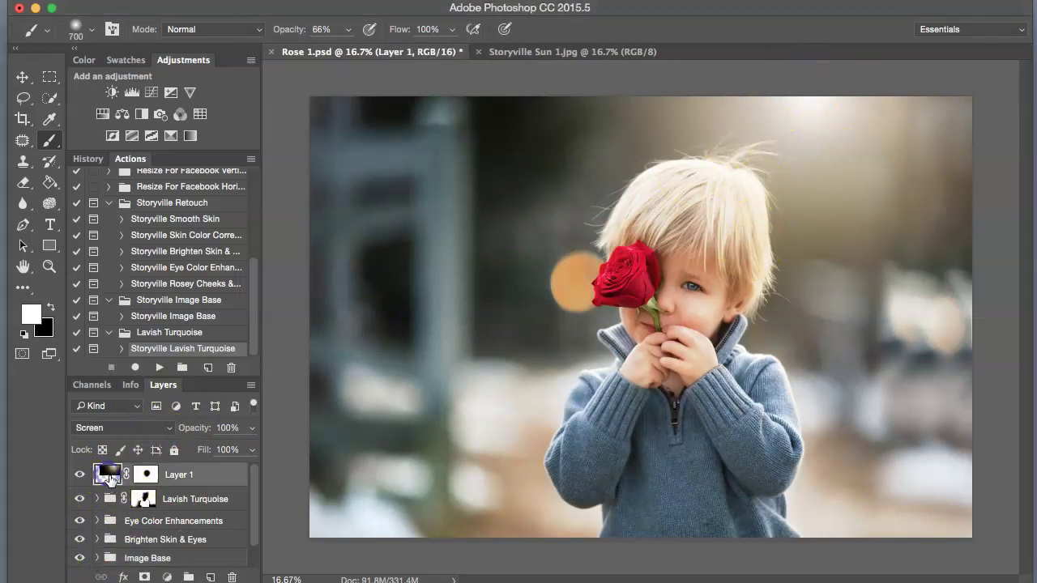
{"action": "left_click", "coordinate": [103, 114]}
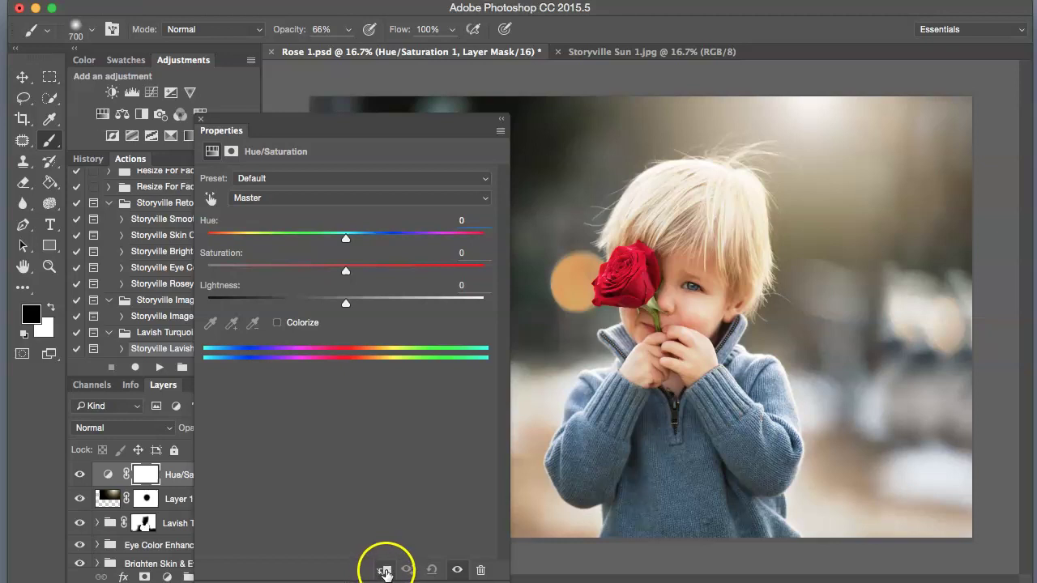
{"action": "left_click", "coordinate": [384, 571]}
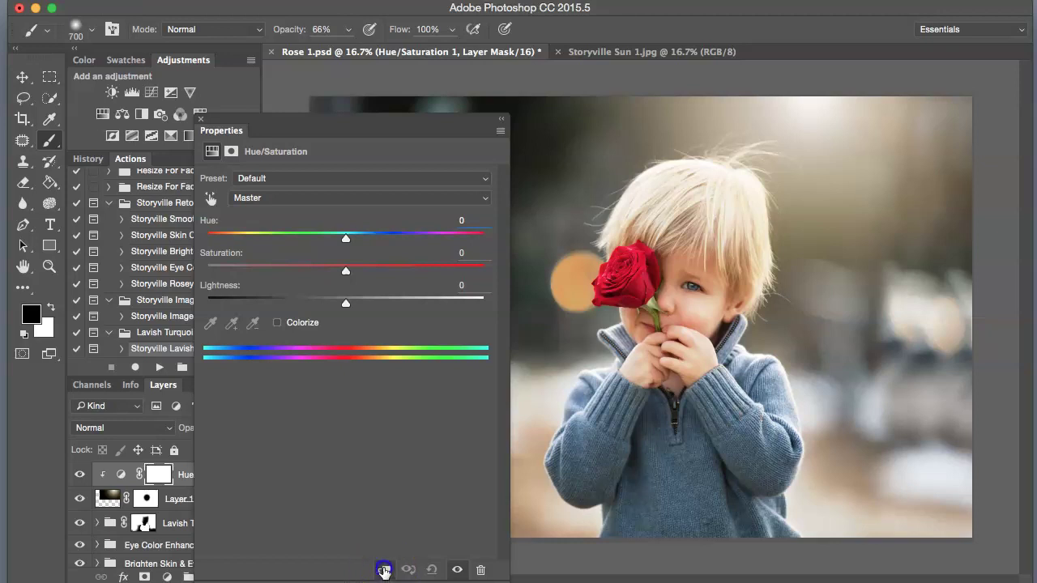
{"action": "left_click", "coordinate": [346, 269]}
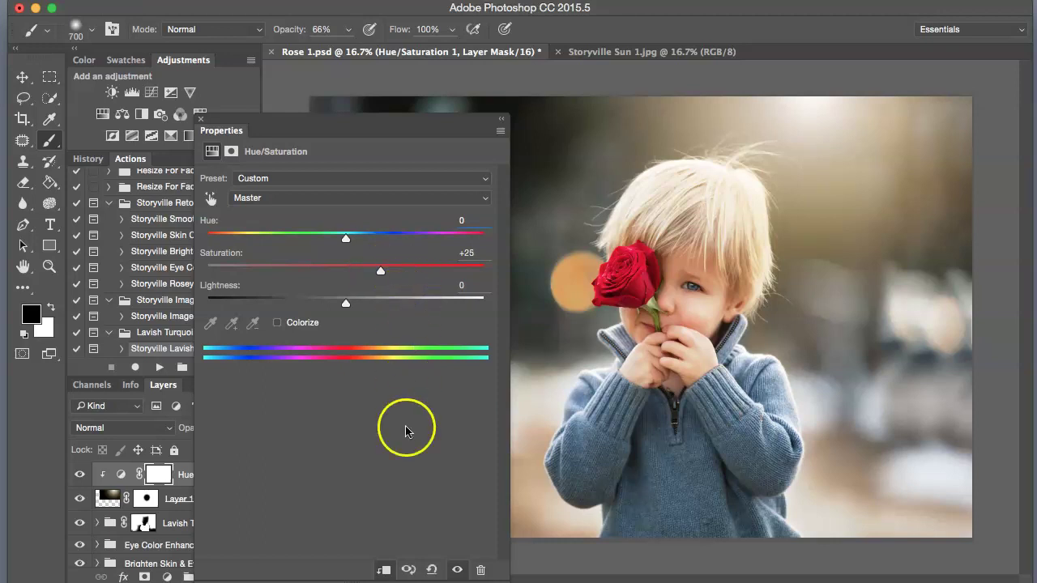
{"action": "left_click", "coordinate": [200, 119]}
- Run the Storyville Skin Color Correction action directly above the Lavish Turquoise group
{"action": "left_click", "coordinate": [143, 523]}
{"action": "left_click", "coordinate": [79, 476]}
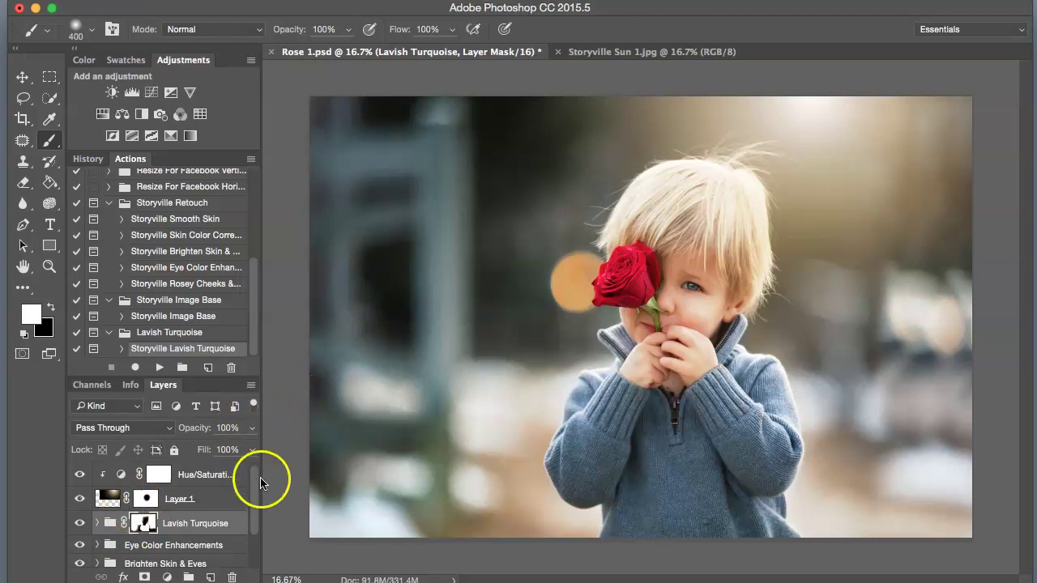
{"action": "key", "text": "super+plus"}
{"action": "key", "text": "super+plus"}
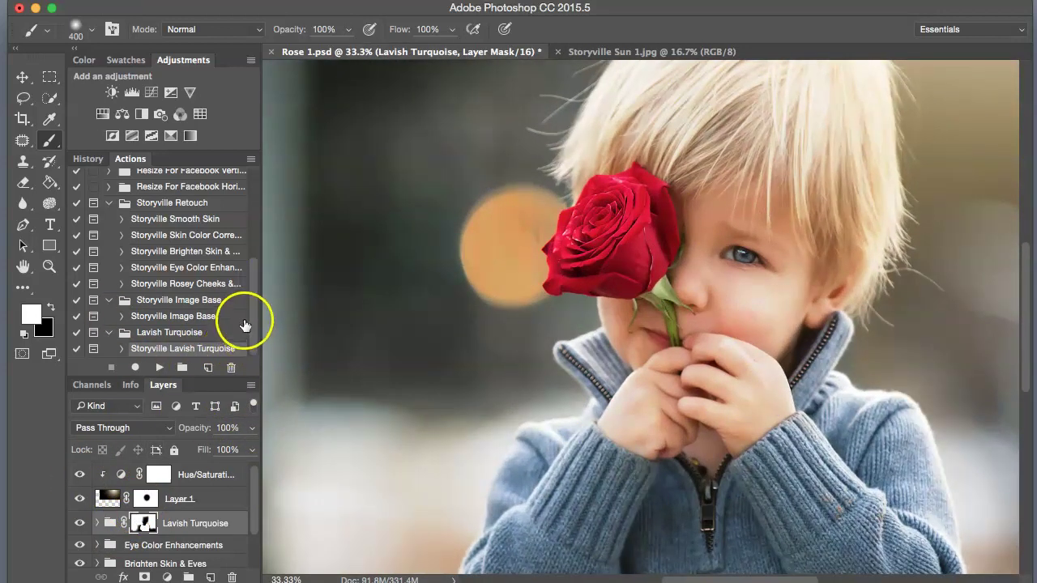
{"action": "left_click", "coordinate": [182, 234]}
{"action": "left_click", "coordinate": [160, 367]}
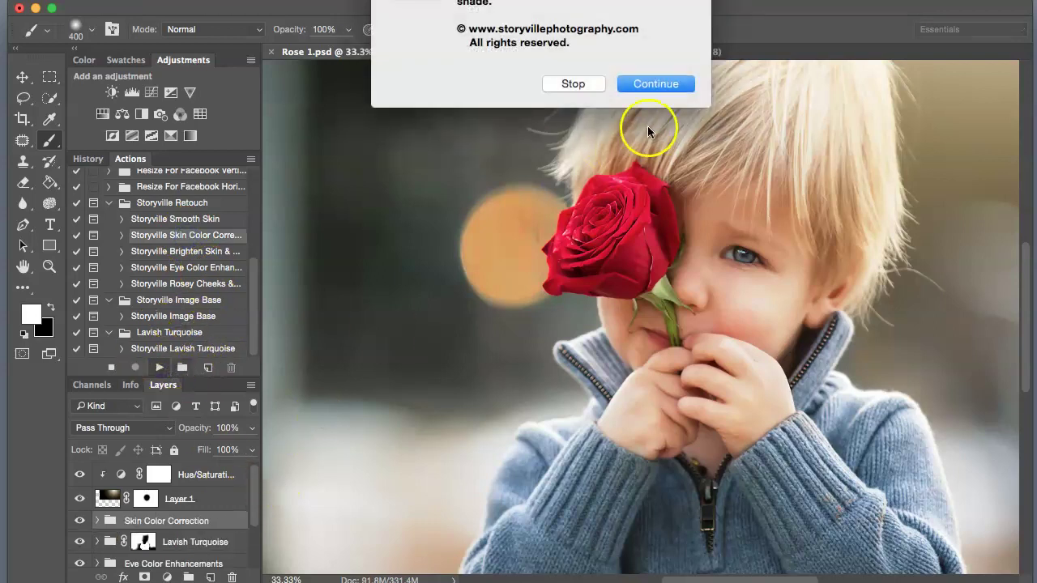
{"action": "left_click", "coordinate": [665, 83]}
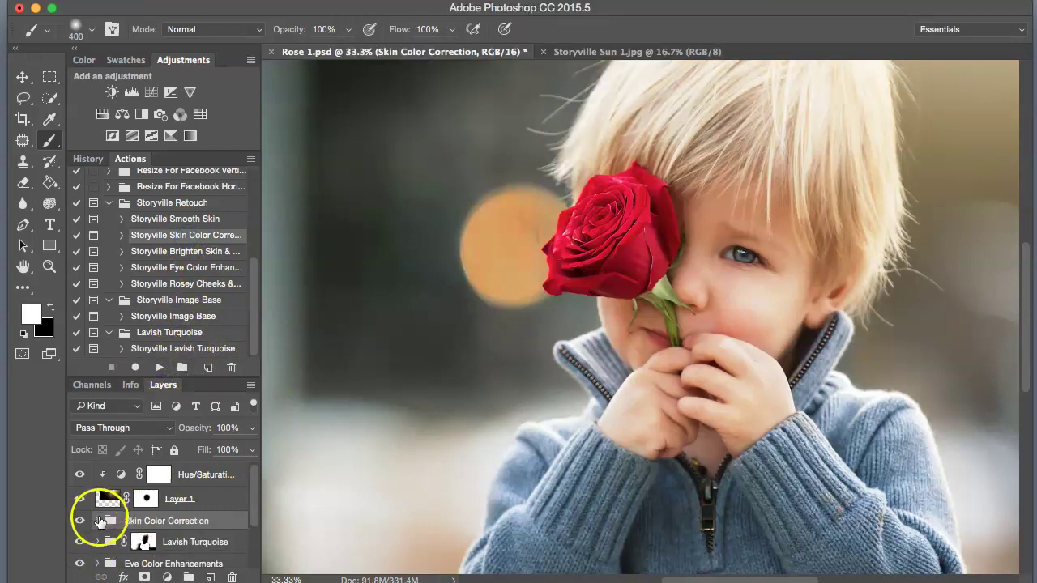
- Paint white on the Reduce Magenta mask over the boy's face and hands with a 400 px brush at 100% opacity
{"action": "left_click", "coordinate": [97, 520]}
{"action": "left_click_drag", "start_coordinate": [253, 506], "coordinate": [254, 527]}
{"action": "left_click", "coordinate": [160, 516]}
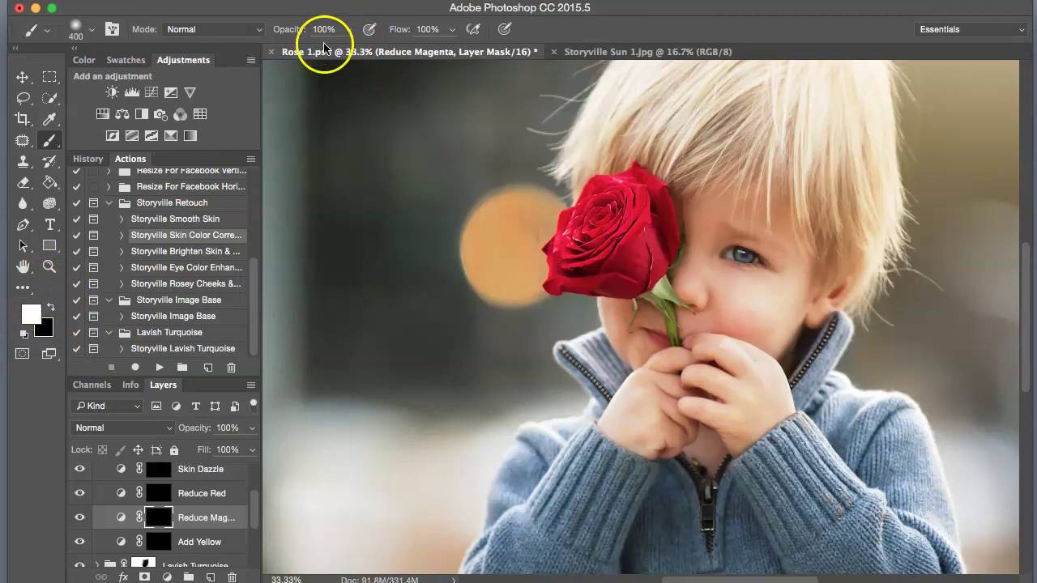
{"action": "mouse_move", "coordinate": [716, 226]}
{"action": "left_mouse_down"}
{"action": "mouse_move", "coordinate": [769, 254]}
{"action": "mouse_move", "coordinate": [755, 300]}
{"action": "mouse_move", "coordinate": [736, 248]}
{"action": "left_mouse_up"}
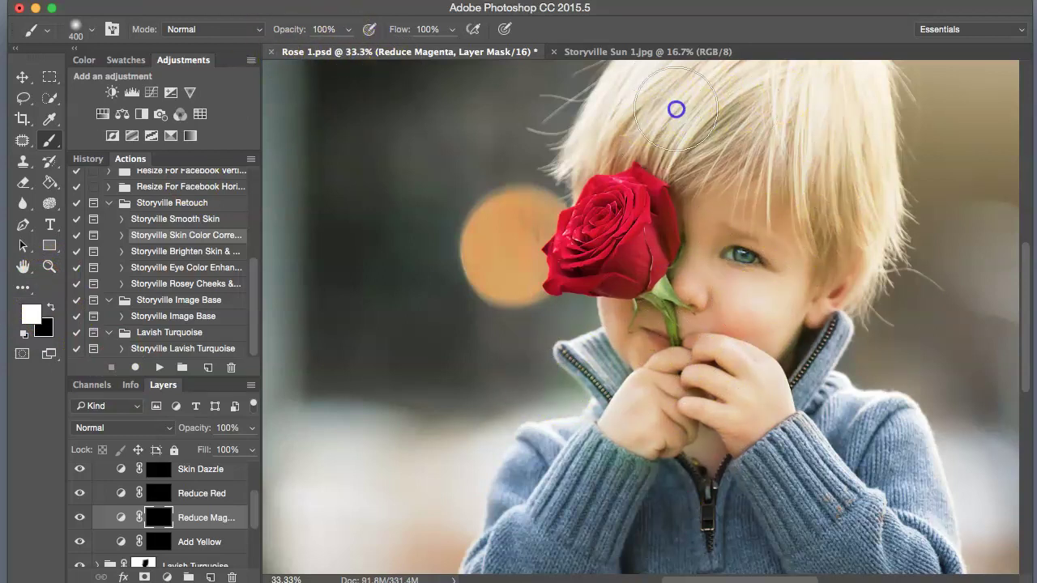
{"action": "mouse_move", "coordinate": [792, 264]}
{"action": "left_mouse_down"}
{"action": "mouse_move", "coordinate": [688, 308]}
{"action": "mouse_move", "coordinate": [627, 375]}
{"action": "mouse_move", "coordinate": [719, 413]}
{"action": "left_mouse_up"}
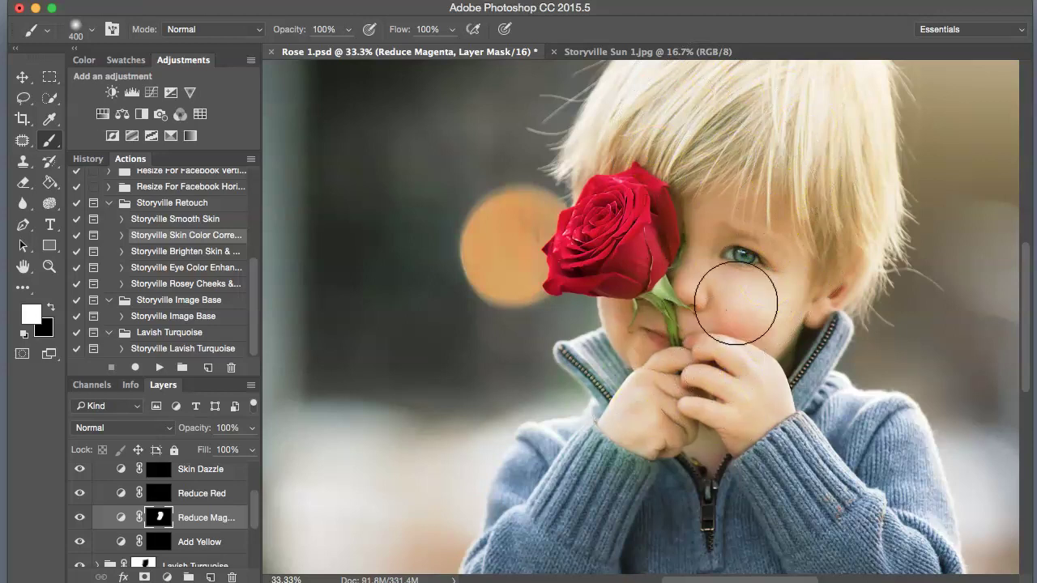
- Set the Reduce Magenta layer's opacity to 30% and compare the skin with the layer hidden and shown
{"action": "left_click_drag", "start_coordinate": [199, 424], "coordinate": [116, 415]}
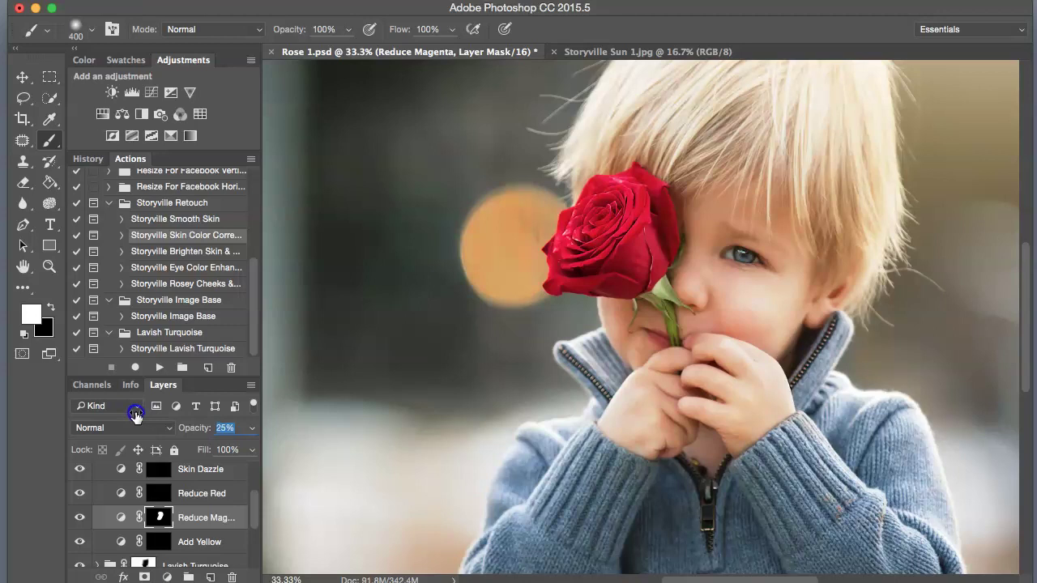
{"action": "left_click", "coordinate": [80, 517]}
{"action": "left_click", "coordinate": [78, 521]}
{"action": "left_click", "coordinate": [78, 521]}
{"action": "left_click", "coordinate": [79, 522]}
{"action": "key", "text": "super+minus"}
{"action": "key", "text": "super+minus"}
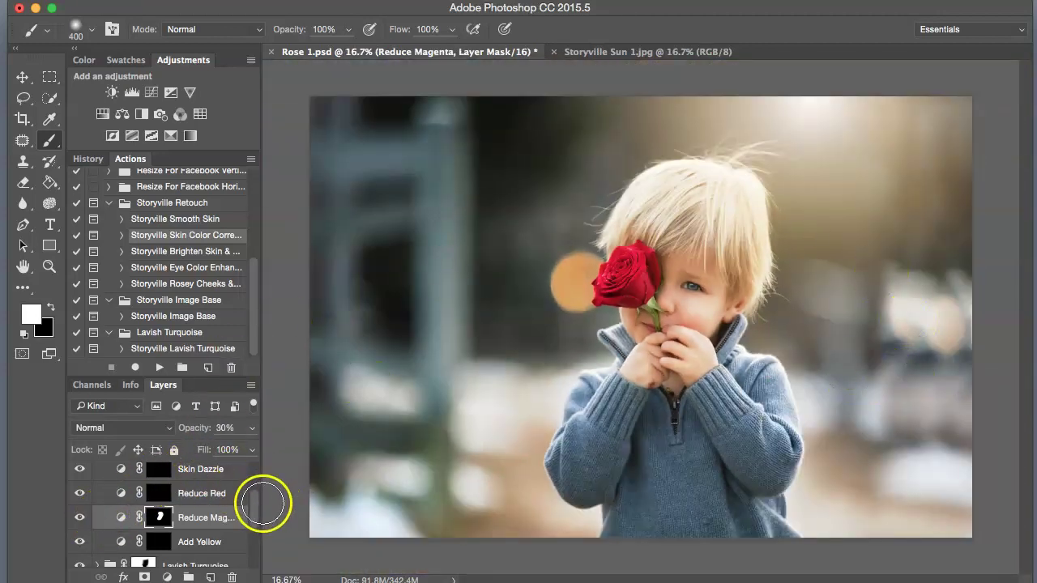
- Run the Storyville Dodge & Burn action above the clipped Hue/Saturation layer
{"action": "left_click_drag", "start_coordinate": [252, 511], "coordinate": [251, 478]}
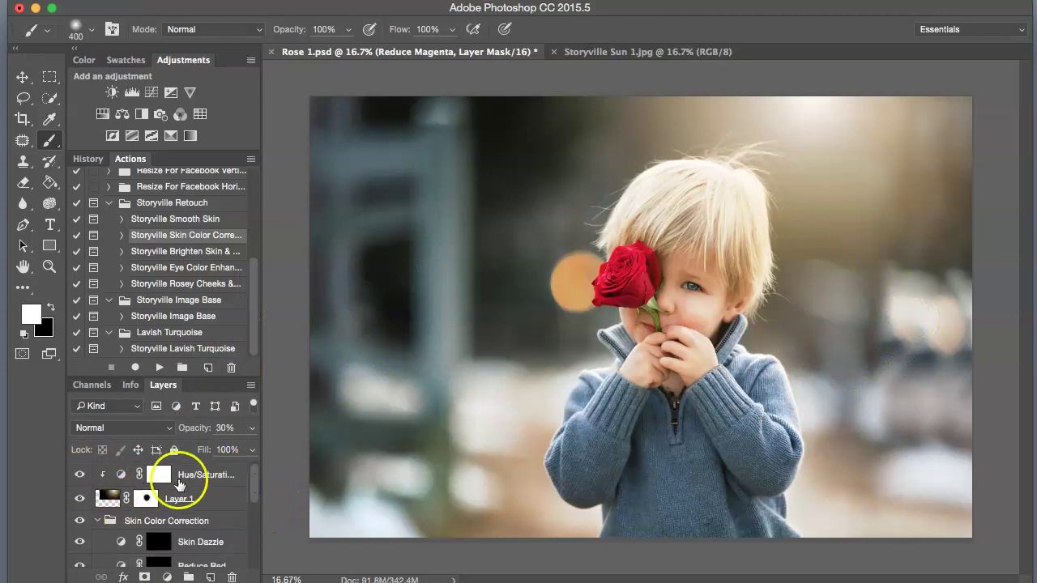
{"action": "left_click", "coordinate": [119, 475]}
{"action": "left_click_drag", "start_coordinate": [252, 270], "coordinate": [251, 250]}
{"action": "left_click", "coordinate": [166, 208]}
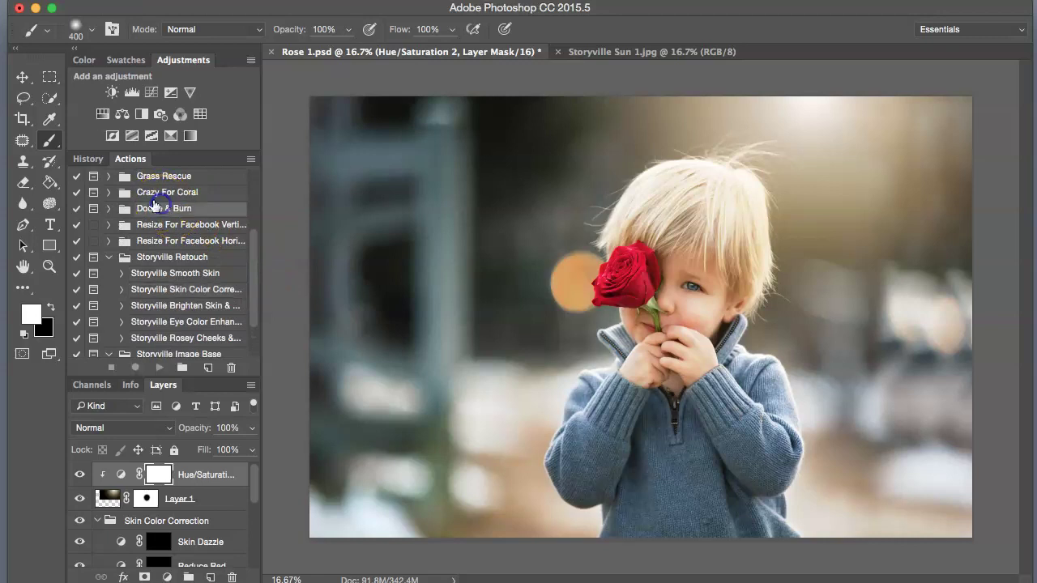
{"action": "left_click", "coordinate": [111, 208]}
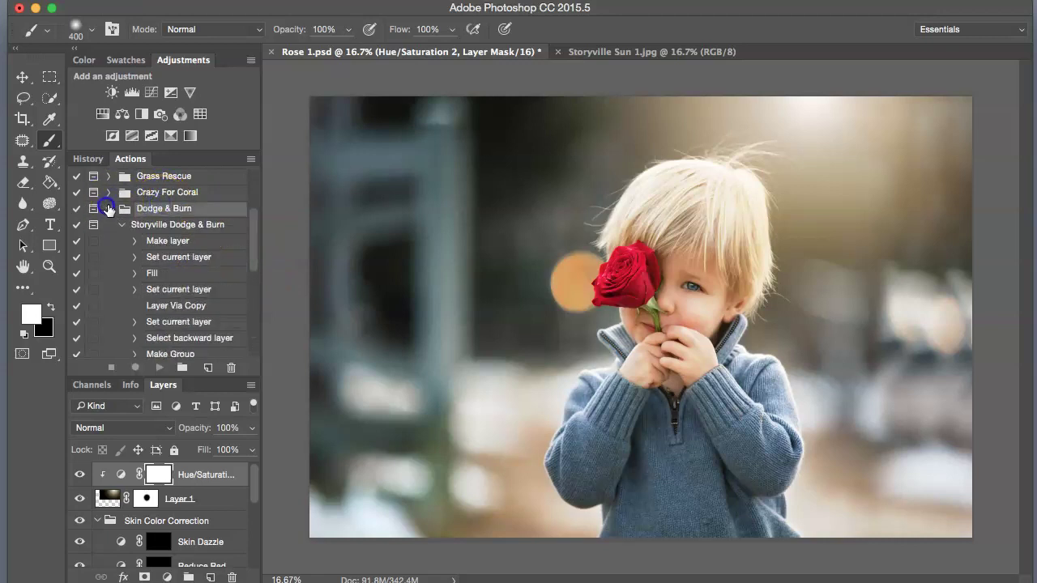
{"action": "left_click", "coordinate": [154, 225]}
{"action": "left_click", "coordinate": [162, 367]}
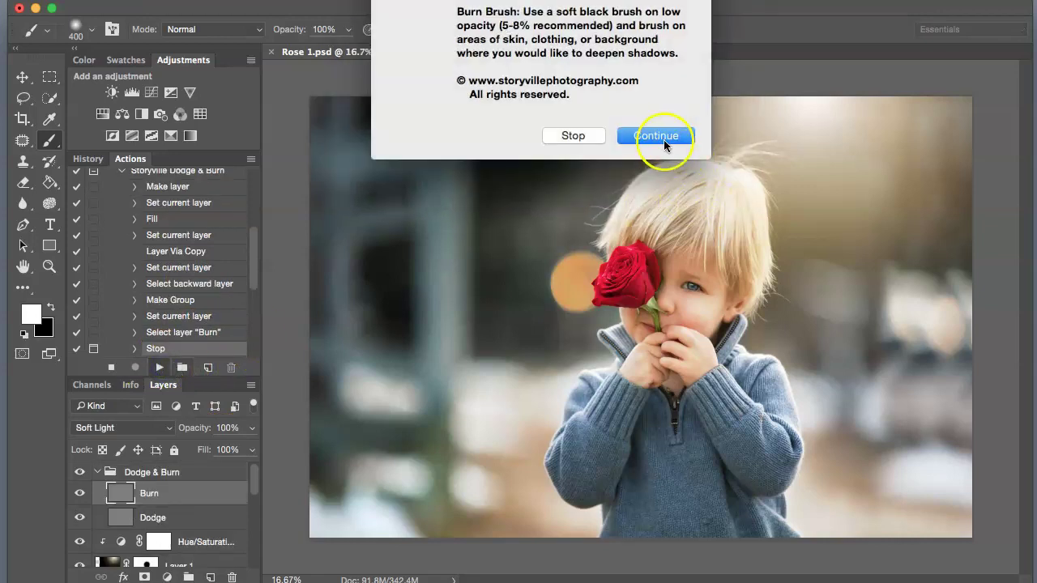
{"action": "left_click", "coordinate": [663, 140]}
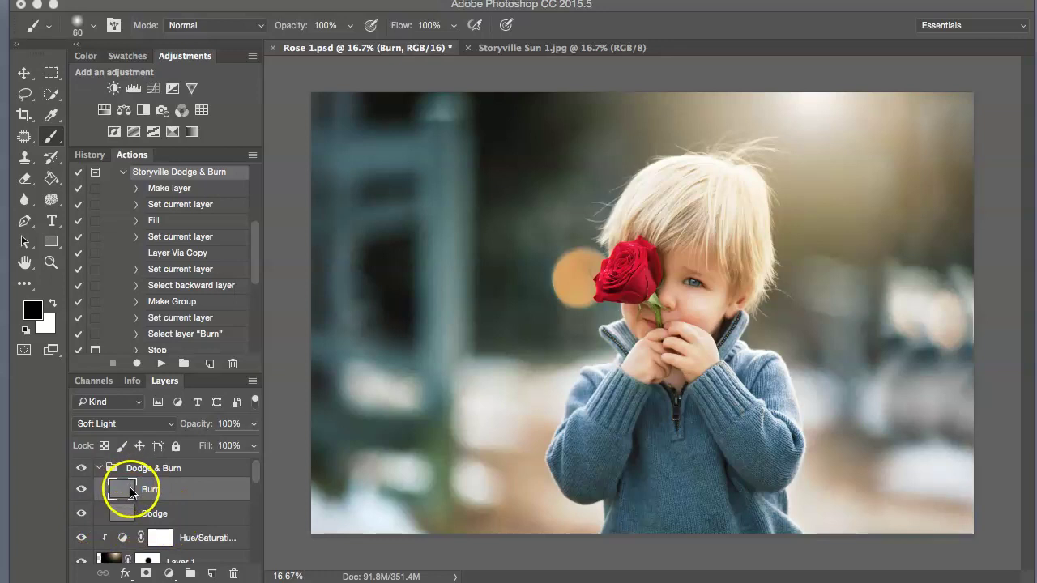
- Darken the boy's eye line and the shadow beside the rose on the Burn layer with a 25 px black brush at 8% opacity
{"action": "left_click_drag", "start_coordinate": [297, 26], "coordinate": [287, 25]}
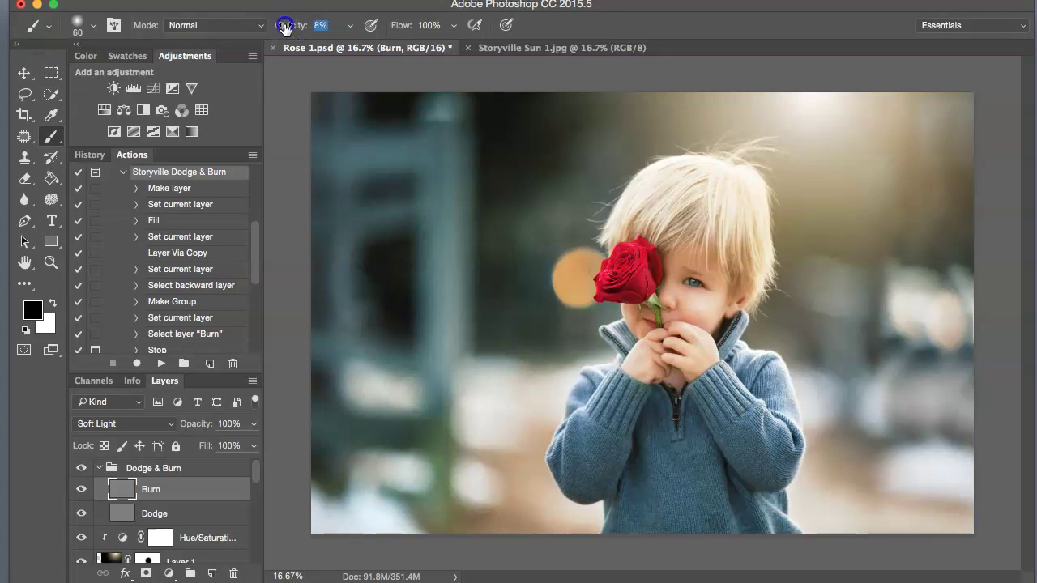
{"action": "key", "text": "super+plus"}
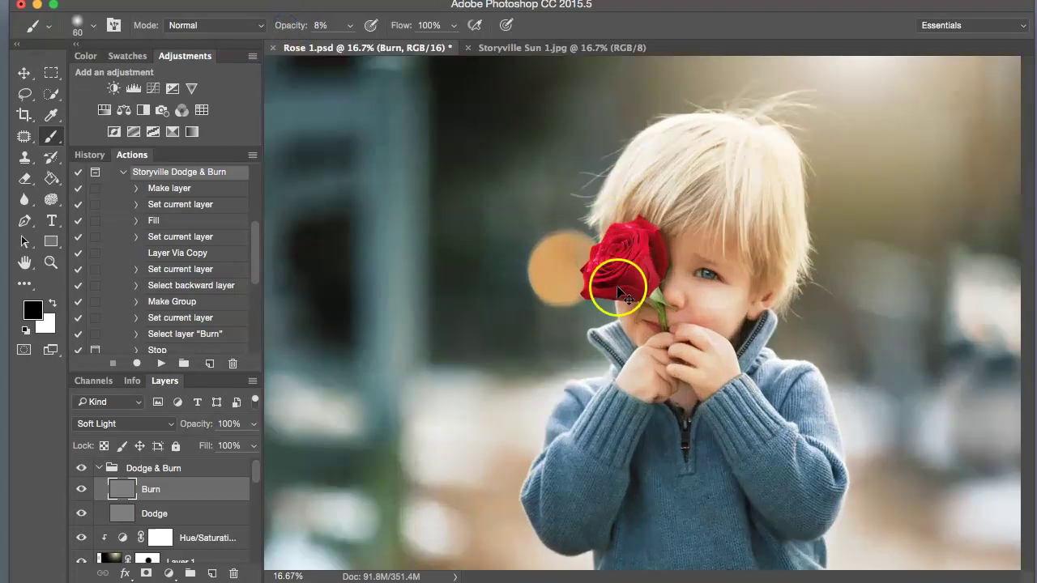
{"action": "key", "text": "super+plus"}
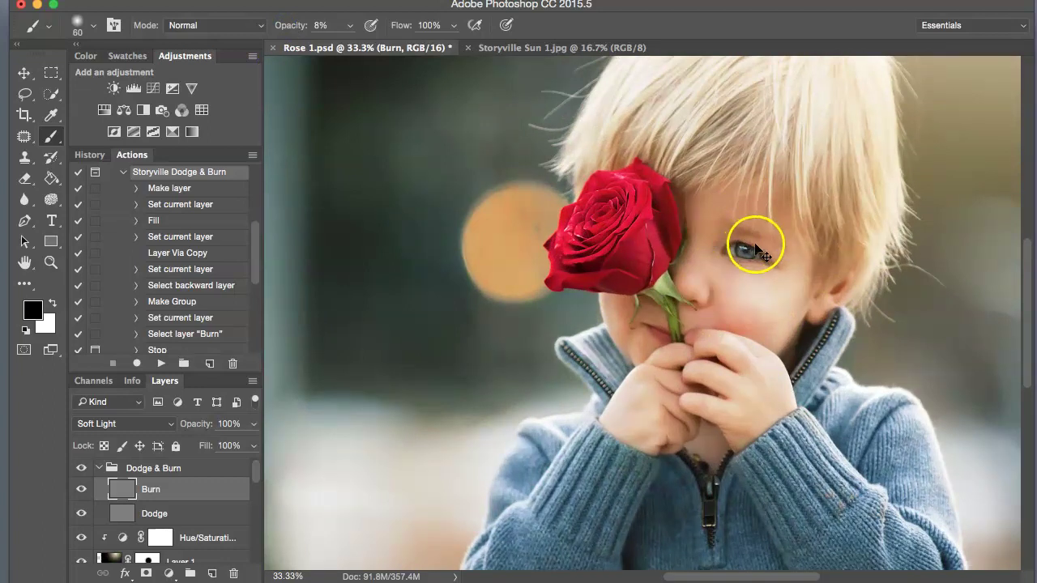
{"action": "key", "text": "super+plus"}
{"action": "key", "text": "bracketleft"}
{"action": "key", "text": "bracketleft"}
{"action": "key", "text": "bracketleft"}
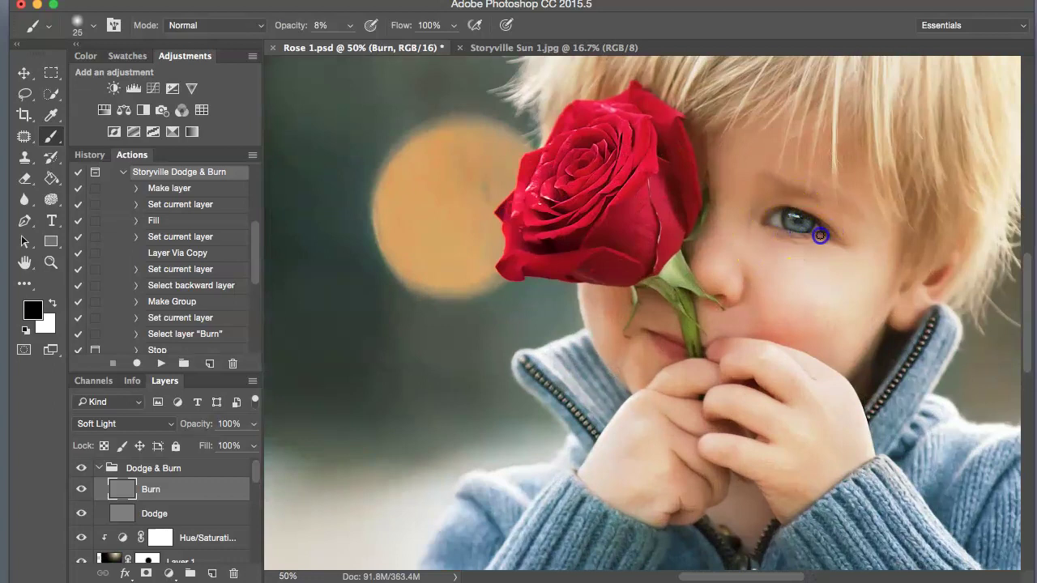
{"action": "left_click_drag", "start_coordinate": [699, 237], "coordinate": [694, 259]}
- Darken the shadowed strands of the boy's hair above the forehead on the Burn layer with a 50 px black brush at 8% opacity
{"action": "key", "text": "bracketright"}
{"action": "key", "text": "bracketright"}
{"action": "key", "text": "bracketright"}
{"action": "key", "text": "bracketright"}
{"action": "key", "text": "bracketright"}
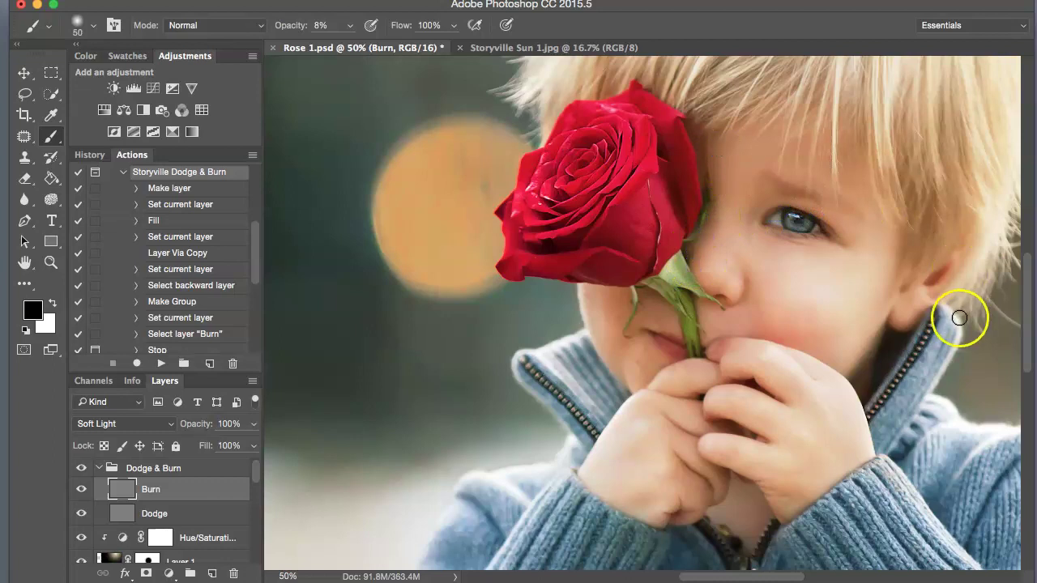
{"action": "left_click_drag", "start_coordinate": [1027, 304], "coordinate": [1027, 256]}
{"action": "key", "text": "bracketright"}
{"action": "key", "text": "bracketright"}
{"action": "key", "text": "bracketright"}
{"action": "mouse_move", "coordinate": [789, 217]}
{"action": "left_mouse_down"}
{"action": "mouse_move", "coordinate": [723, 259]}
{"action": "mouse_move", "coordinate": [726, 228]}
{"action": "mouse_move", "coordinate": [806, 140]}
{"action": "mouse_move", "coordinate": [783, 159]}
{"action": "mouse_move", "coordinate": [788, 150]}
{"action": "mouse_move", "coordinate": [841, 123]}
{"action": "left_mouse_up"}
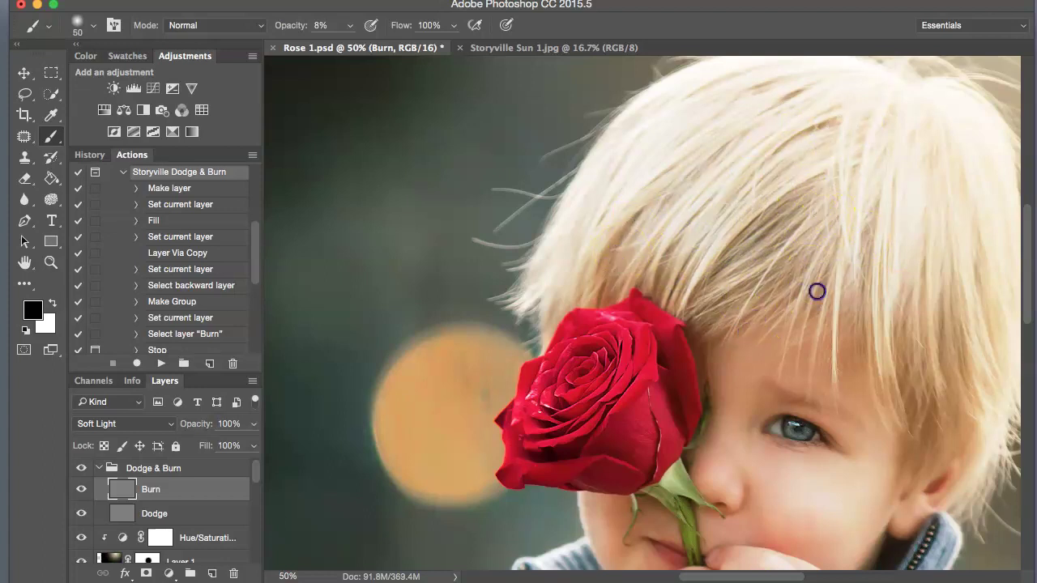
{"action": "key", "text": "super+minus"}
{"action": "mouse_move", "coordinate": [847, 381]}
{"action": "left_mouse_down"}
{"action": "mouse_move", "coordinate": [839, 391]}
{"action": "mouse_move", "coordinate": [819, 326]}
{"action": "mouse_move", "coordinate": [782, 299]}
{"action": "left_mouse_up"}
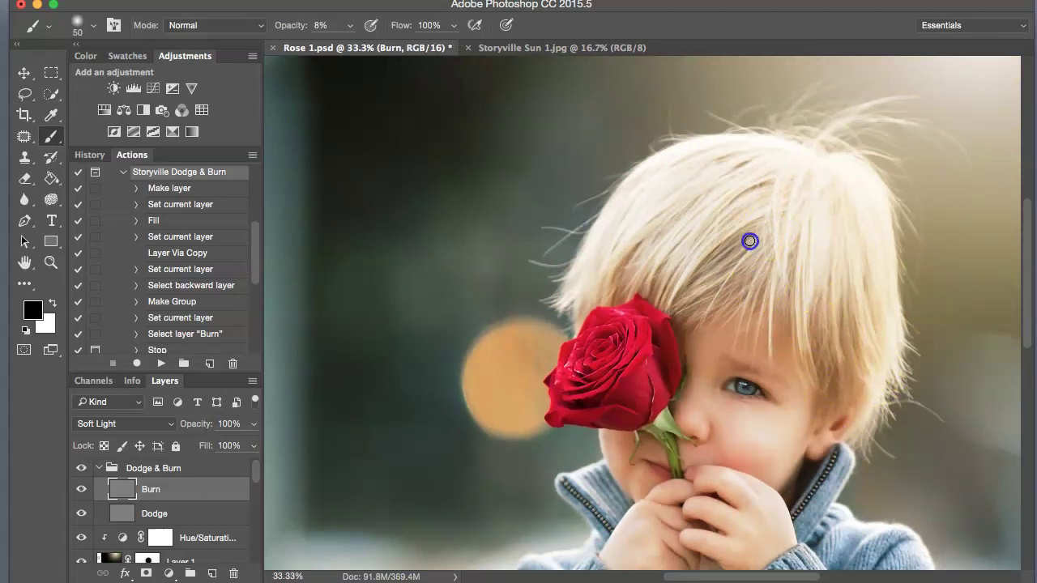
- Darken the ribbed cuffs and folds of the blue sweater on the Burn layer with a 45 px black brush at 8% opacity
{"action": "left_click_drag", "start_coordinate": [1025, 331], "coordinate": [1029, 404]}
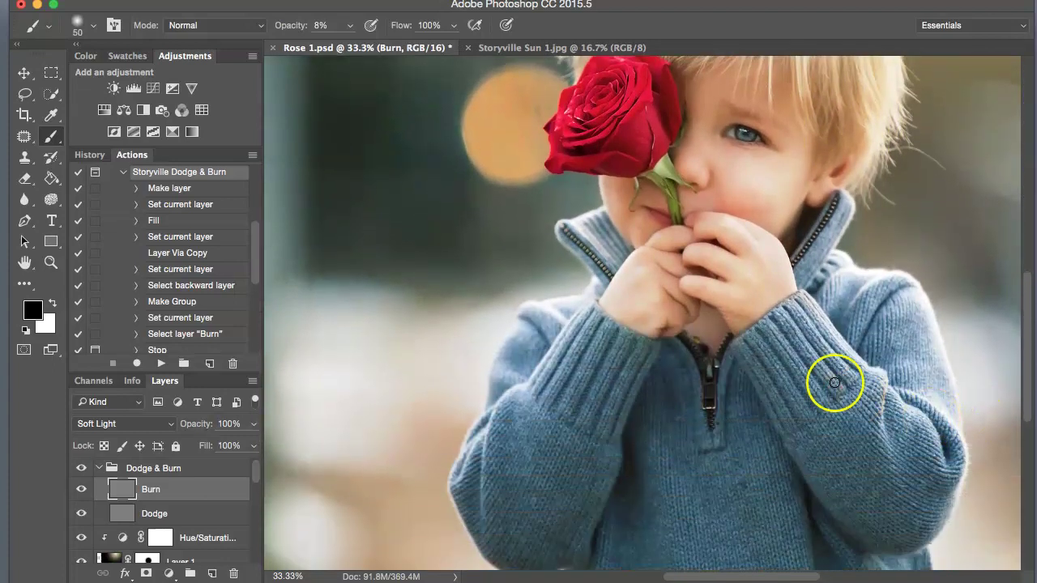
{"action": "left_click_drag", "start_coordinate": [780, 330], "coordinate": [783, 333]}
{"action": "mouse_move", "coordinate": [790, 345]}
{"action": "left_mouse_down"}
{"action": "mouse_move", "coordinate": [826, 388]}
{"action": "mouse_move", "coordinate": [794, 301]}
{"action": "left_mouse_up"}
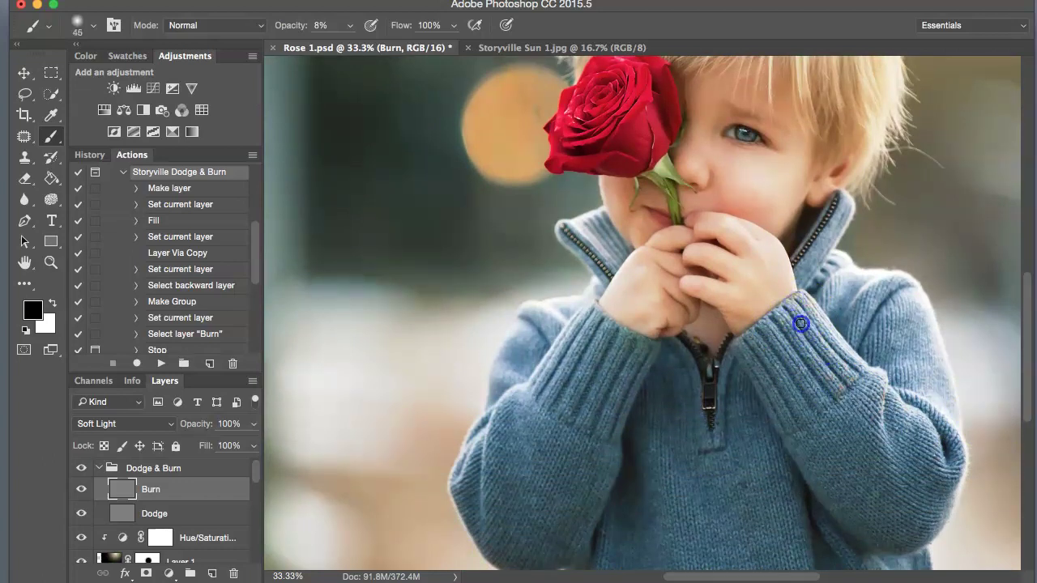
{"action": "mouse_move", "coordinate": [805, 301]}
{"action": "left_mouse_down"}
{"action": "mouse_move", "coordinate": [853, 375]}
{"action": "mouse_move", "coordinate": [781, 342]}
{"action": "mouse_move", "coordinate": [789, 369]}
{"action": "mouse_move", "coordinate": [776, 358]}
{"action": "left_mouse_up"}
{"action": "left_click_drag", "start_coordinate": [810, 402], "coordinate": [751, 341]}
{"action": "mouse_move", "coordinate": [660, 409]}
{"action": "left_mouse_down"}
{"action": "mouse_move", "coordinate": [639, 361]}
{"action": "mouse_move", "coordinate": [613, 408]}
{"action": "left_mouse_up"}
{"action": "mouse_move", "coordinate": [614, 360]}
{"action": "left_mouse_down"}
{"action": "mouse_move", "coordinate": [623, 358]}
{"action": "mouse_move", "coordinate": [611, 363]}
{"action": "mouse_move", "coordinate": [593, 334]}
{"action": "left_mouse_up"}
{"action": "left_click_drag", "start_coordinate": [555, 416], "coordinate": [555, 399]}
{"action": "left_click_drag", "start_coordinate": [590, 322], "coordinate": [538, 412]}
{"action": "mouse_move", "coordinate": [796, 364]}
{"action": "left_mouse_down"}
{"action": "mouse_move", "coordinate": [745, 351]}
{"action": "mouse_move", "coordinate": [775, 393]}
{"action": "mouse_move", "coordinate": [819, 339]}
{"action": "mouse_move", "coordinate": [818, 360]}
{"action": "left_mouse_up"}
- Lighten the boy's nose bridge and forehead on the Dodge layer with a white brush of about 100 px at 8% opacity
{"action": "left_click_drag", "start_coordinate": [1029, 354], "coordinate": [1027, 326]}
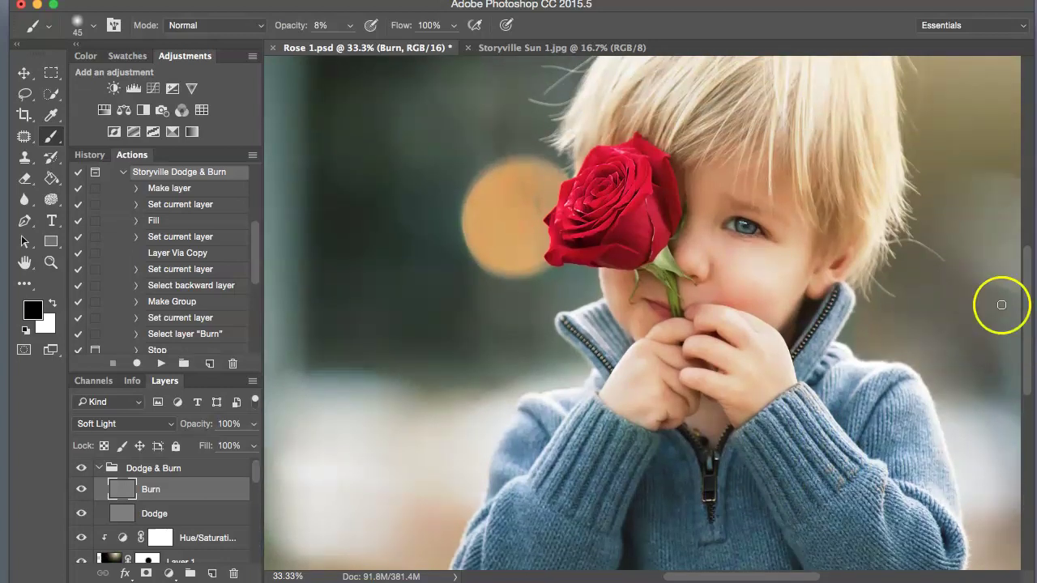
{"action": "left_click", "coordinate": [122, 511]}
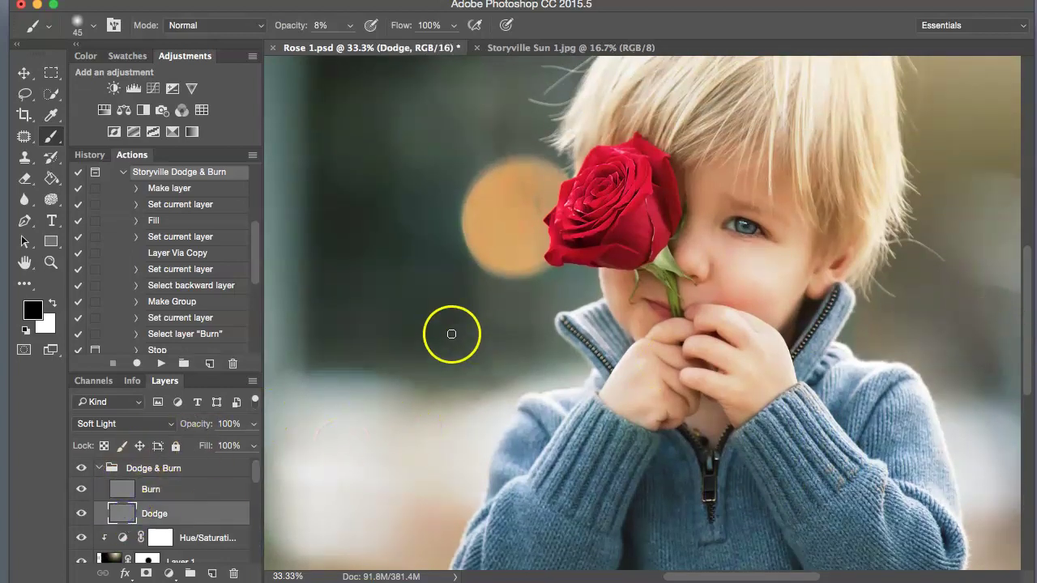
{"action": "left_click", "coordinate": [51, 305]}
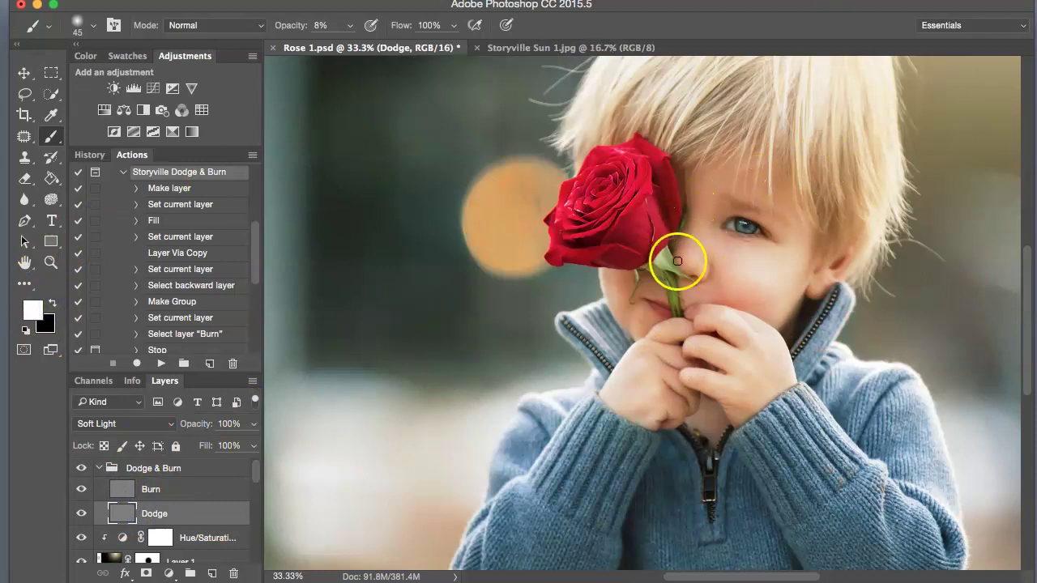
{"action": "key", "text": "bracketright"}
{"action": "key", "text": "bracketright"}
{"action": "key", "text": "bracketright"}
{"action": "key", "text": "bracketright"}
{"action": "key", "text": "bracketright"}
{"action": "key", "text": "bracketright"}
{"action": "left_click", "coordinate": [699, 231]}
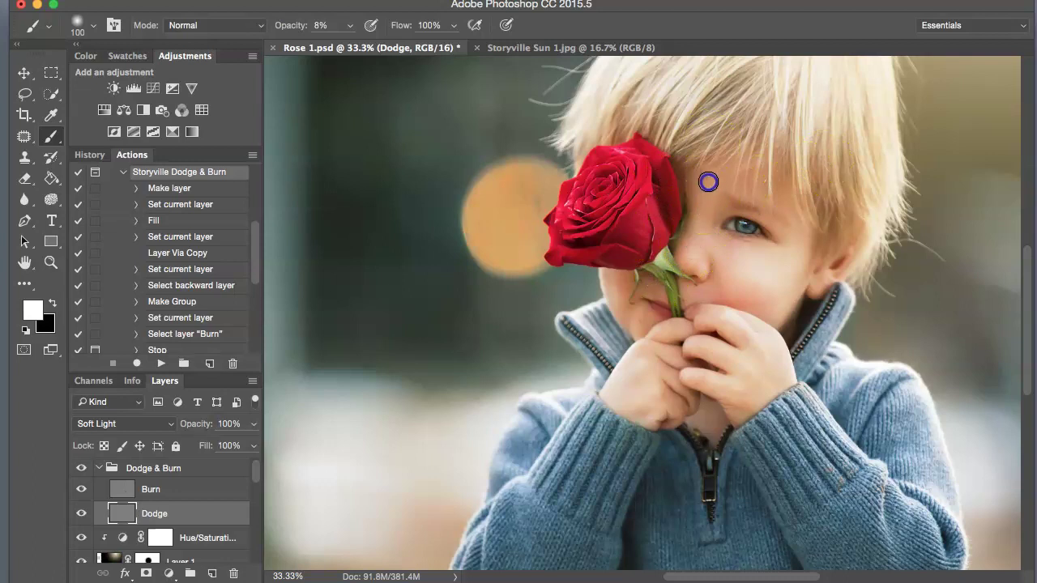
{"action": "key", "text": "bracketleft"}
{"action": "mouse_move", "coordinate": [708, 191]}
{"action": "left_mouse_down"}
{"action": "mouse_move", "coordinate": [762, 190]}
{"action": "mouse_move", "coordinate": [761, 227]}
{"action": "mouse_move", "coordinate": [726, 230]}
{"action": "left_mouse_up"}
- Lighten both of the boy's cheeks on the Dodge layer with a white brush enlarged up to 200 px
{"action": "key", "text": "bracketright"}
{"action": "key", "text": "bracketright"}
{"action": "key", "text": "bracketright"}
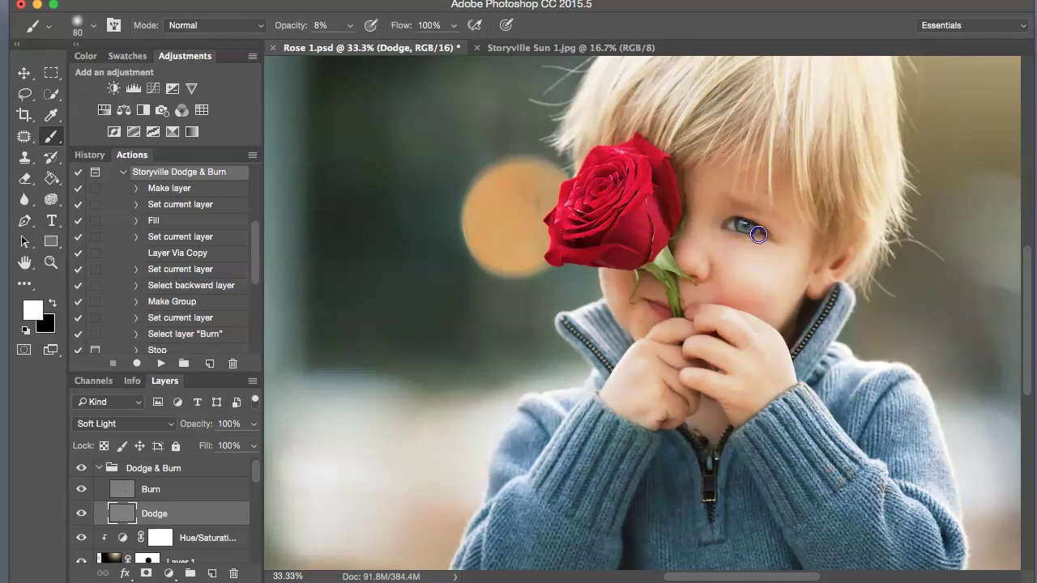
{"action": "key", "text": "bracketright"}
{"action": "key", "text": "bracketright"}
{"action": "key", "text": "bracketright"}
{"action": "mouse_move", "coordinate": [734, 285]}
{"action": "left_mouse_down"}
{"action": "mouse_move", "coordinate": [758, 298]}
{"action": "mouse_move", "coordinate": [743, 292]}
{"action": "mouse_move", "coordinate": [768, 288]}
{"action": "mouse_move", "coordinate": [758, 295]}
{"action": "mouse_move", "coordinate": [730, 274]}
{"action": "mouse_move", "coordinate": [750, 285]}
{"action": "mouse_move", "coordinate": [782, 273]}
{"action": "left_mouse_up"}
{"action": "key", "text": "bracketleft"}
{"action": "key", "text": "bracketleft"}
{"action": "mouse_move", "coordinate": [636, 282]}
{"action": "left_mouse_down"}
{"action": "mouse_move", "coordinate": [620, 283]}
{"action": "mouse_move", "coordinate": [624, 306]}
{"action": "left_mouse_up"}
{"action": "left_click_drag", "start_coordinate": [750, 276], "coordinate": [732, 268]}
{"action": "key", "text": "bracketright"}
{"action": "key", "text": "bracketright"}
{"action": "key", "text": "bracketright"}
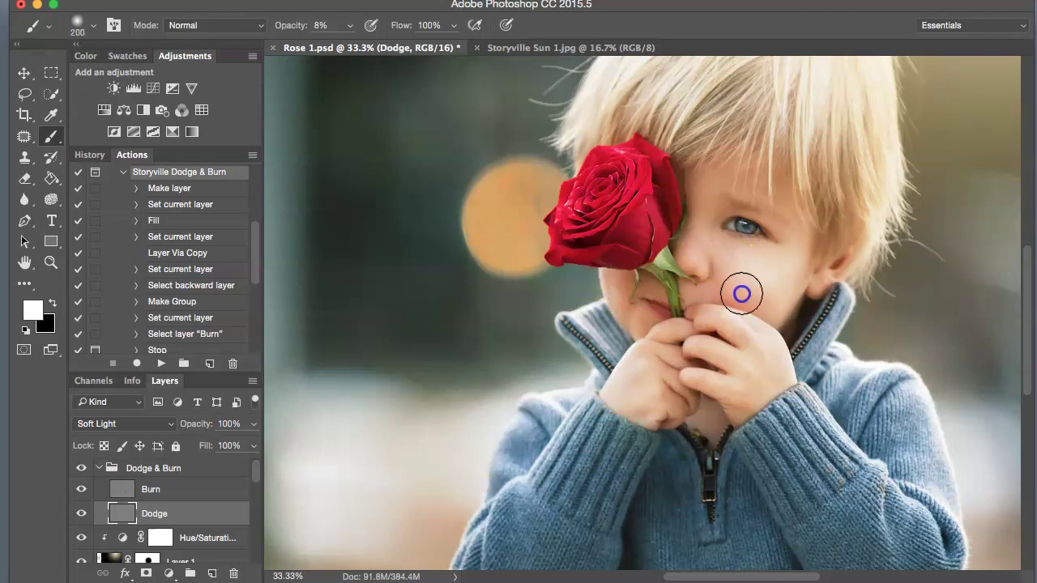
{"action": "left_click_drag", "start_coordinate": [782, 300], "coordinate": [788, 295]}
- Brighten the nose, the forehead beside the rose and the upper lip on the Dodge layer with a 90 px white brush
{"action": "key", "text": "bracketleft"}
{"action": "key", "text": "bracketleft"}
{"action": "key", "text": "bracketleft"}
{"action": "key", "text": "bracketleft"}
{"action": "key", "text": "bracketleft"}
{"action": "left_click_drag", "start_coordinate": [695, 244], "coordinate": [707, 176]}
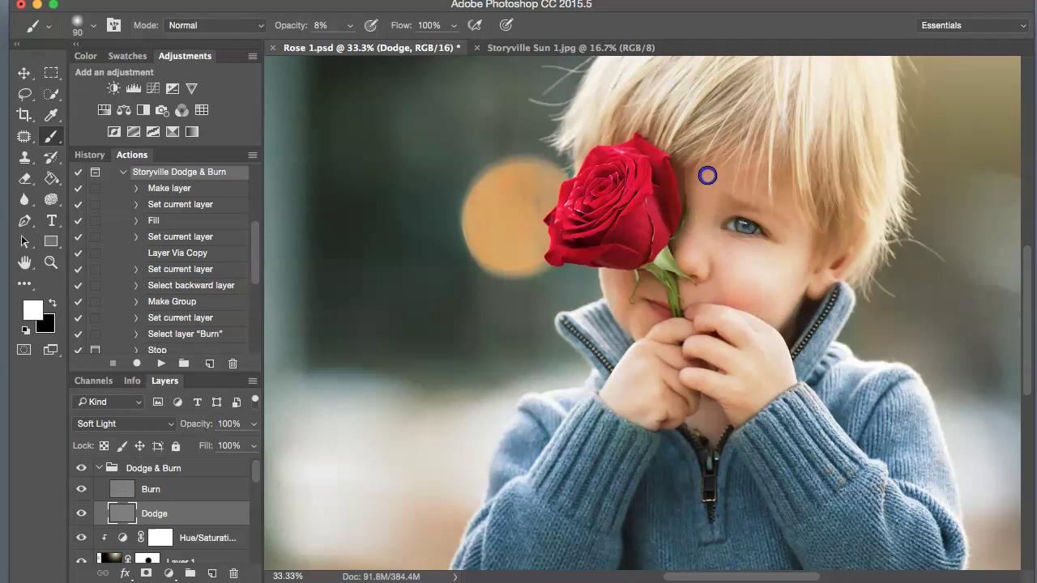
{"action": "left_click_drag", "start_coordinate": [703, 285], "coordinate": [699, 294]}
- Lighten the backs of both hands on the Dodge layer with a white brush, finishing at 80 px
{"action": "key", "text": "bracketright"}
{"action": "key", "text": "bracketright"}
{"action": "left_click_drag", "start_coordinate": [733, 368], "coordinate": [722, 352]}
{"action": "key", "text": "bracketright"}
{"action": "left_click", "coordinate": [53, 306]}
{"action": "key", "text": "bracketleft"}
{"action": "key", "text": "bracketleft"}
{"action": "key", "text": "bracketleft"}
{"action": "key", "text": "bracketleft"}
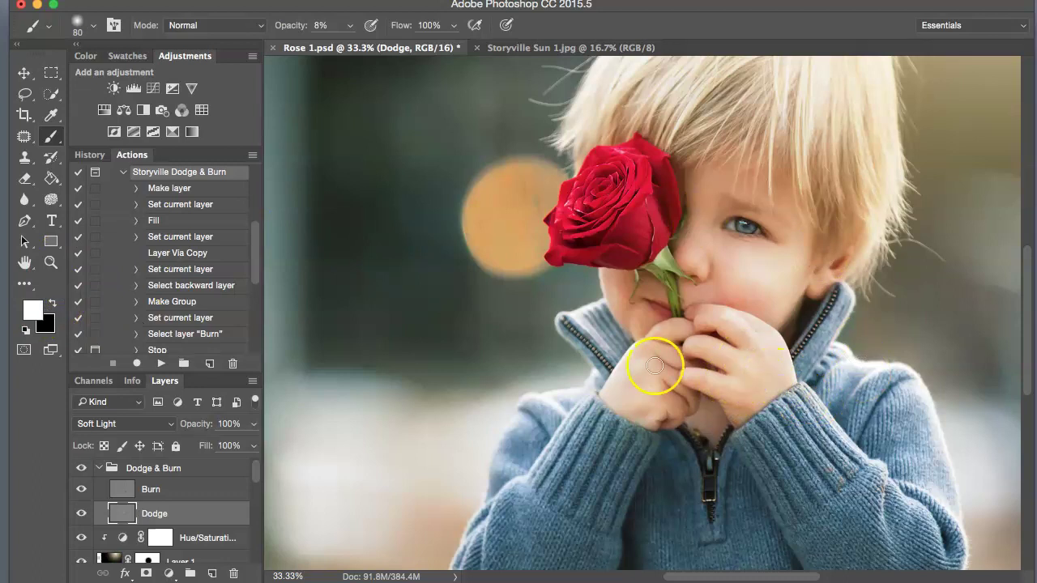
{"action": "left_click_drag", "start_coordinate": [671, 352], "coordinate": [654, 362]}
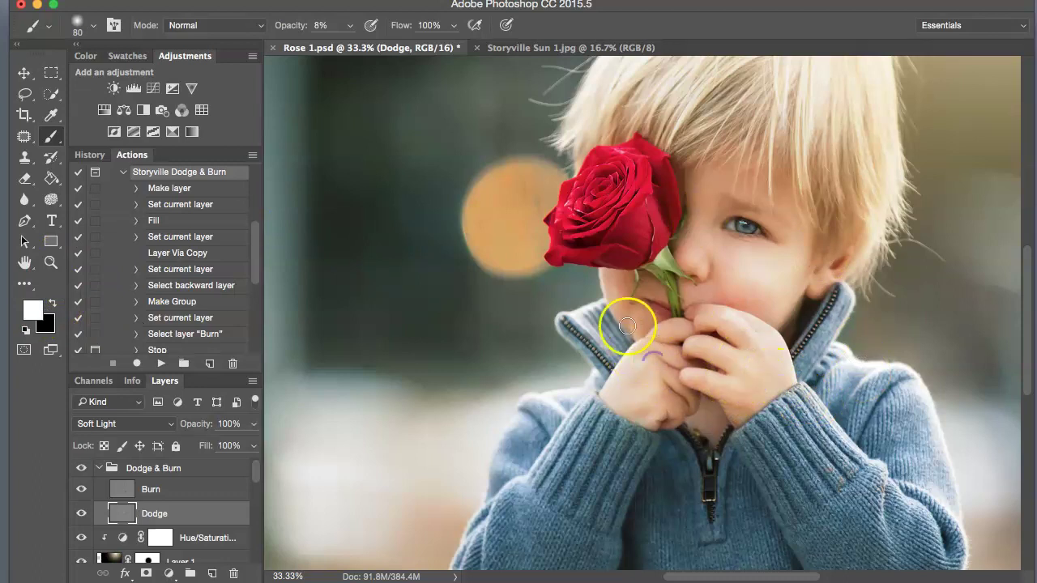
- Collapse the Dodge & Burn group and compare the whole portrait with the group hidden and shown
{"action": "key", "text": "super+minus"}
{"action": "key", "text": "super+minus"}
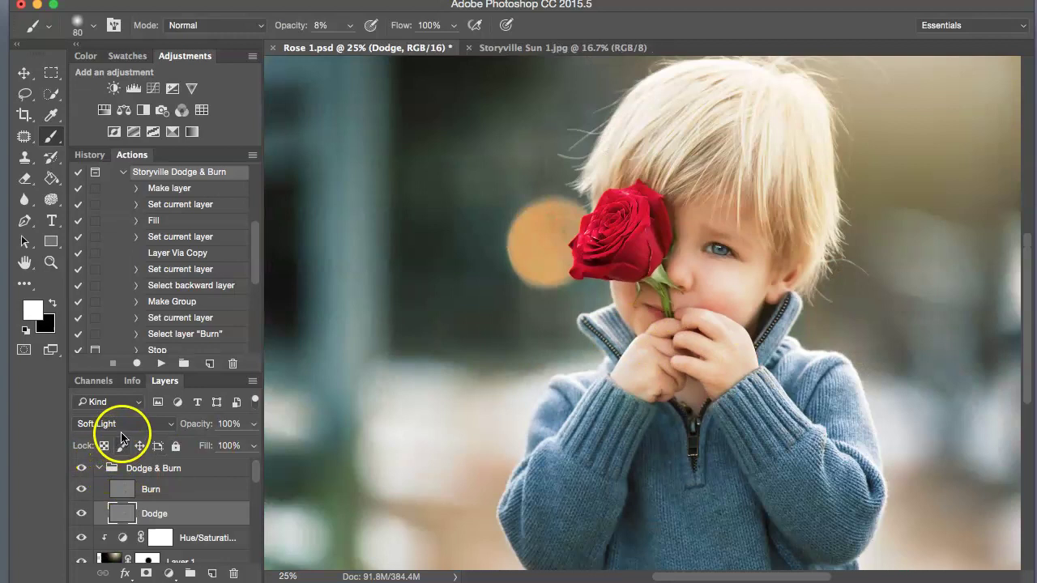
{"action": "left_click", "coordinate": [98, 468]}
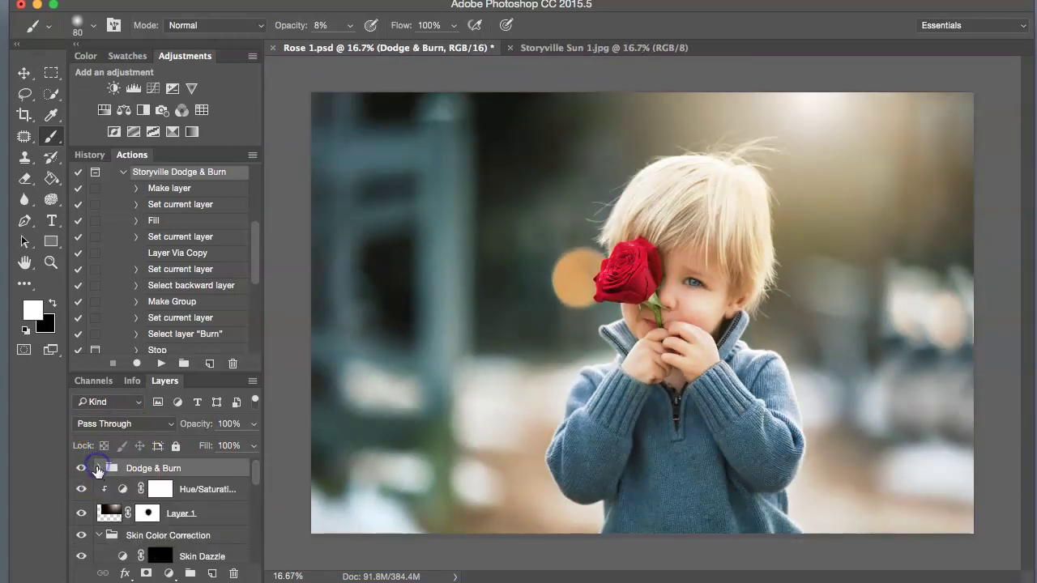
{"action": "left_click", "coordinate": [84, 468]}
{"action": "left_click", "coordinate": [81, 468]}
{"action": "left_click", "coordinate": [81, 466]}
{"action": "left_click", "coordinate": [80, 468]}
{"action": "left_click", "coordinate": [81, 466]}
{"action": "left_click", "coordinate": [82, 467]}
- Group all layers from Dodge & Burn down to Image Base into one group above the Background
{"action": "left_click", "coordinate": [165, 468]}
{"action": "left_click_drag", "start_coordinate": [254, 478], "coordinate": [252, 556]}
{"action": "left_click", "coordinate": [162, 532]}
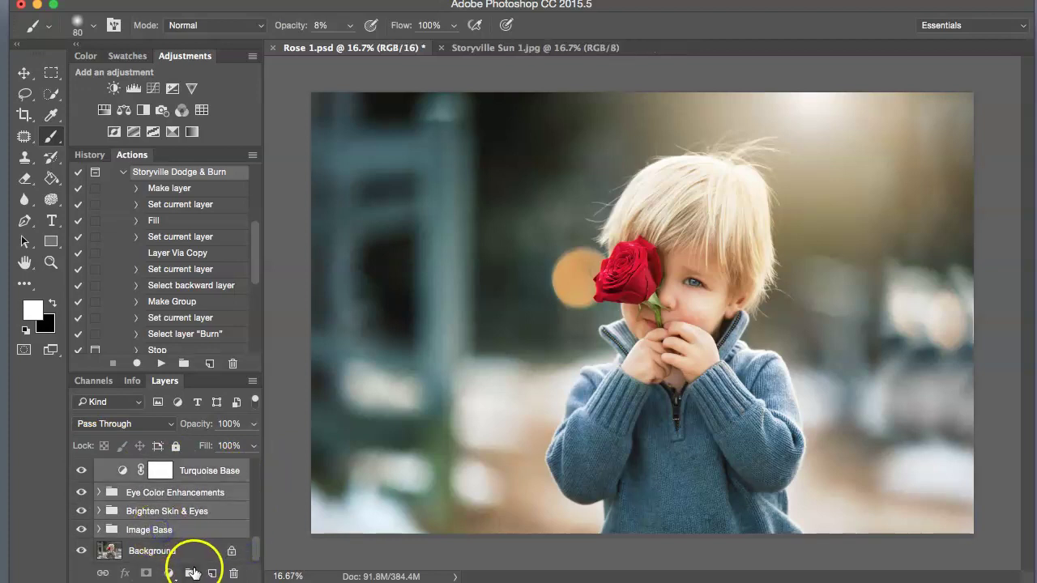
{"action": "left_click", "coordinate": [189, 572]}
- Select the Background layer and compare the original portrait with the edit by hiding and showing the new group
{"action": "left_click", "coordinate": [143, 490]}
{"action": "left_click", "coordinate": [81, 469]}
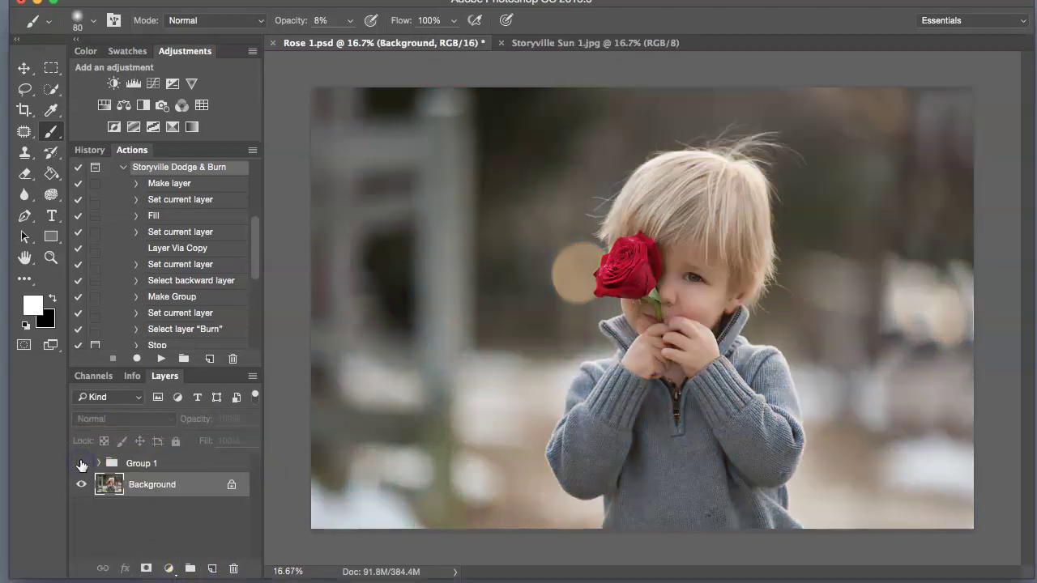
{"action": "left_click", "coordinate": [81, 463]}
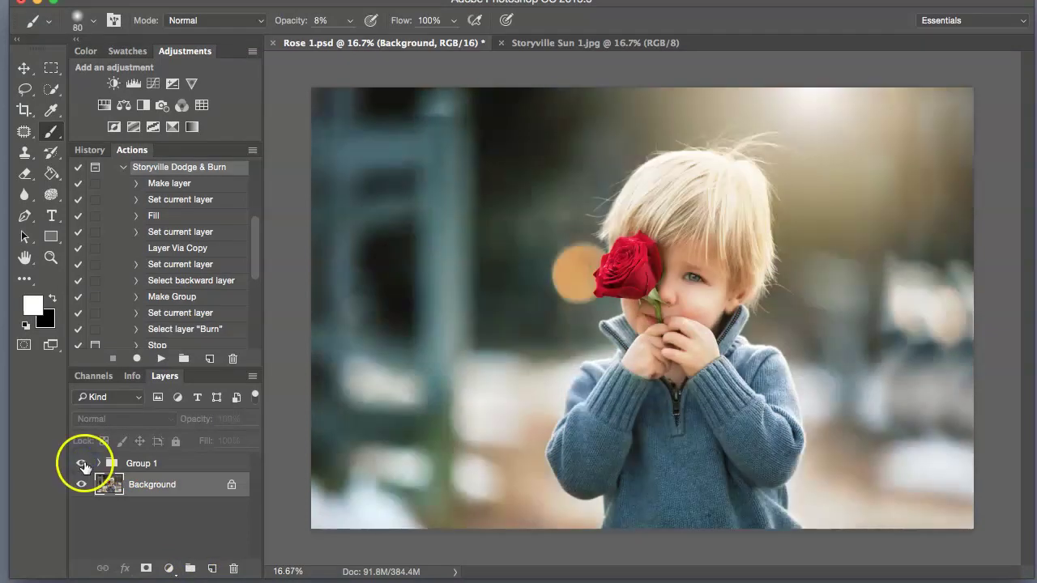
{"action": "left_click", "coordinate": [82, 464]}
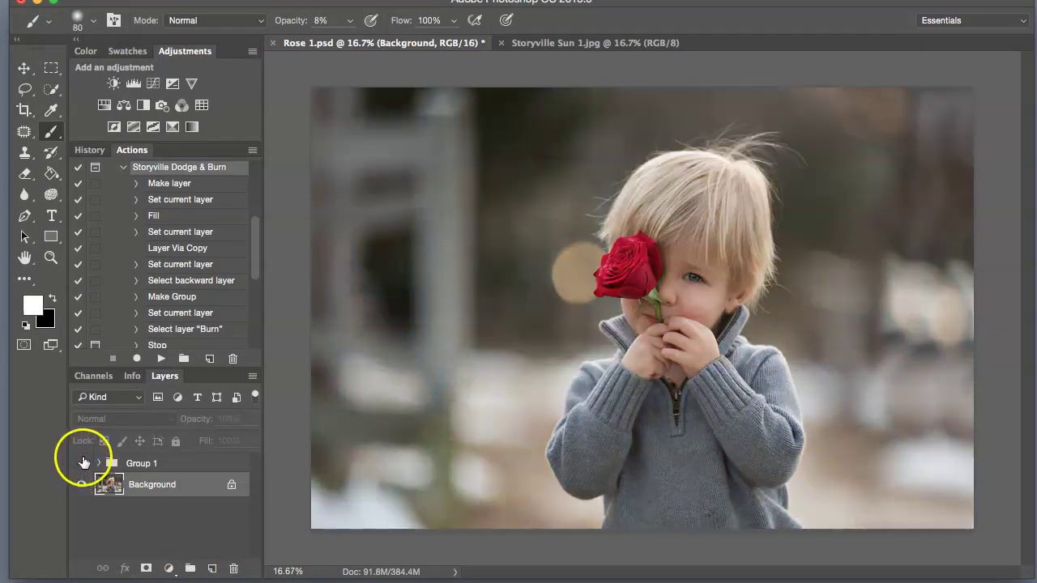
{"action": "left_click", "coordinate": [83, 464]}
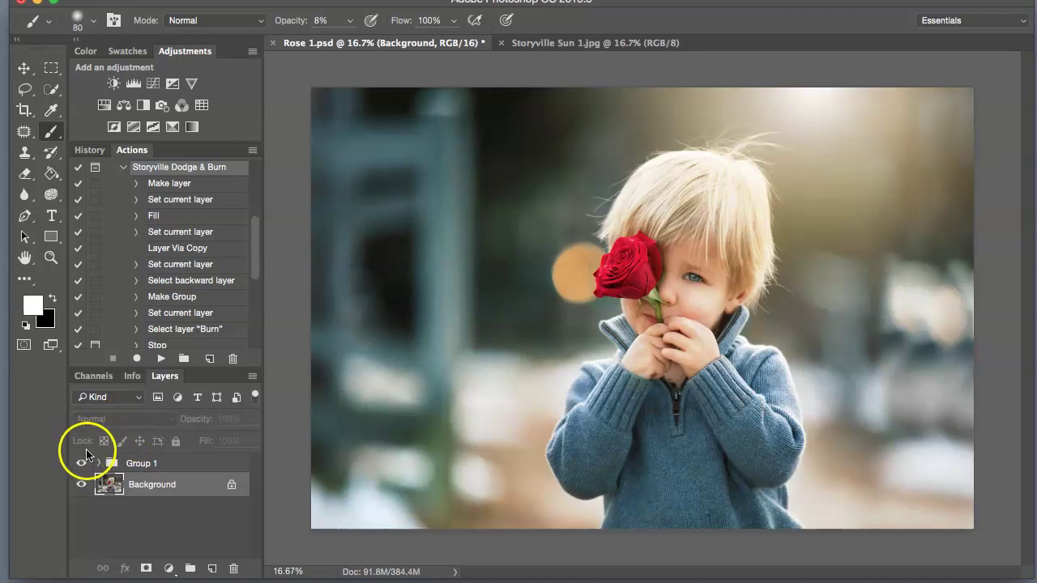